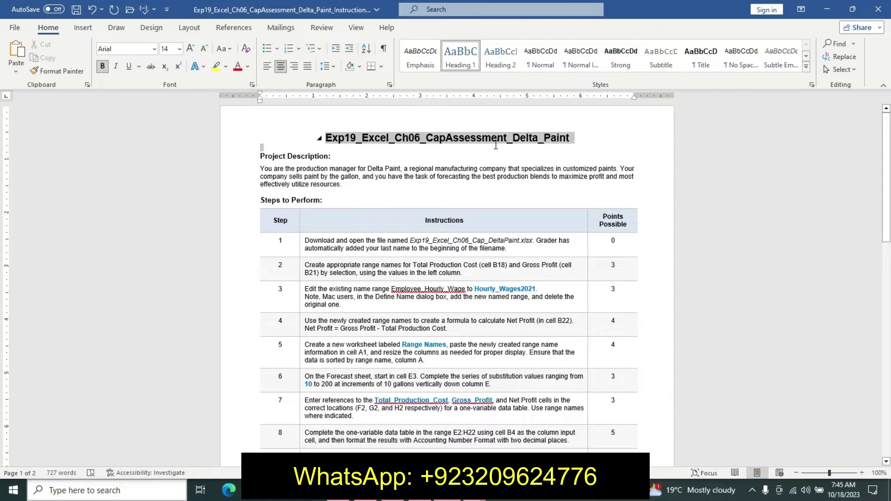
Highlight the title yellow and make the Project Description paragraph 14 pt, bold, turquoise-highlighted.
{"action": "left_click_drag", "start_coordinate": [517, 142], "coordinate": [576, 141]}
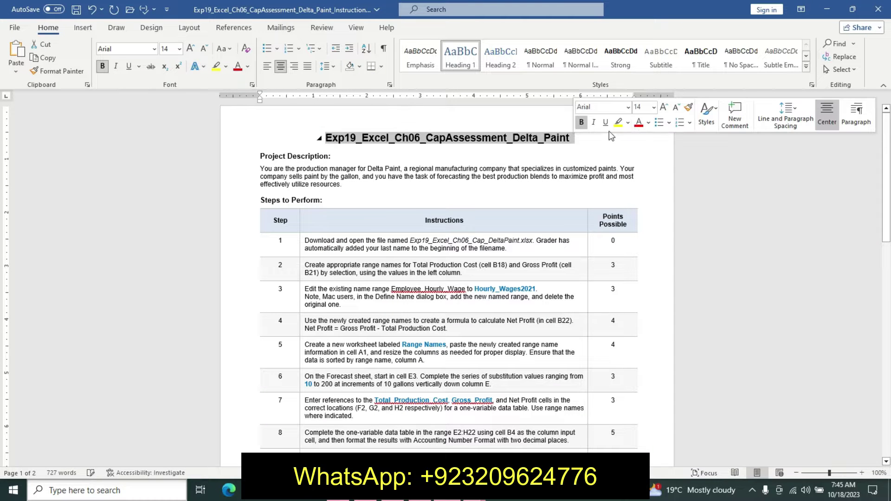
{"action": "left_click", "coordinate": [618, 123]}
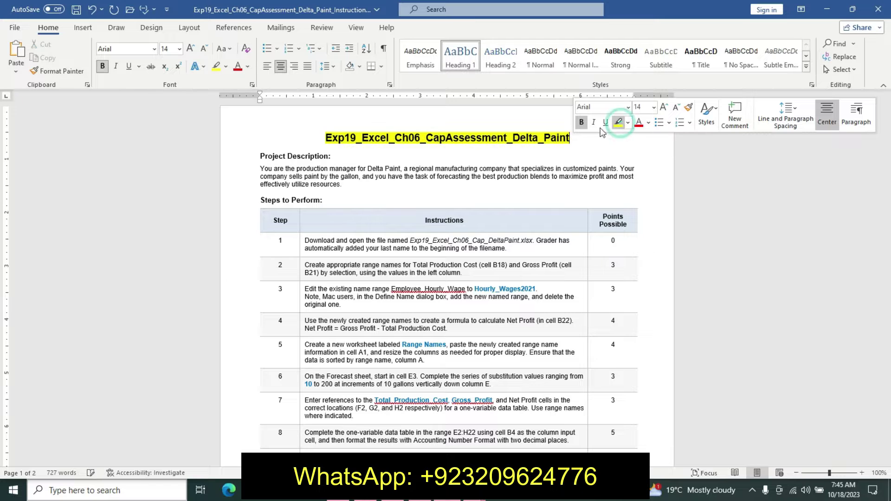
{"action": "left_click_drag", "start_coordinate": [259, 155], "coordinate": [356, 190]}
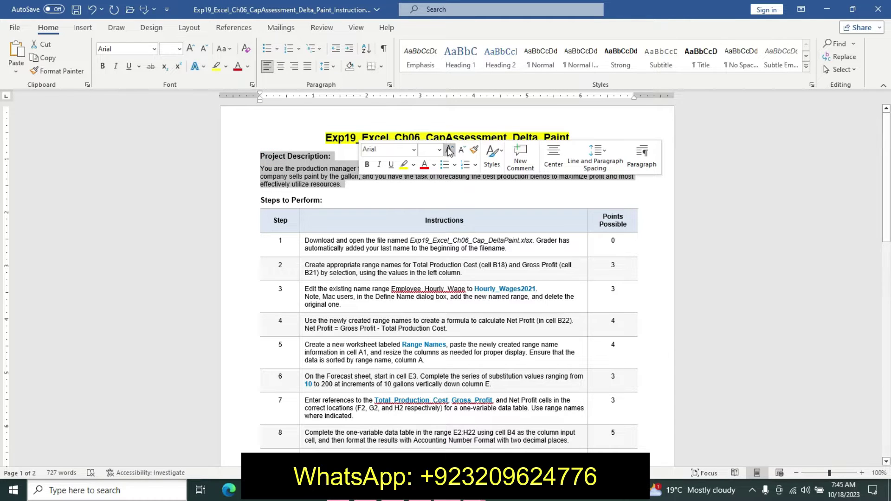
{"action": "left_click", "coordinate": [439, 150]}
{"action": "left_click", "coordinate": [429, 228]}
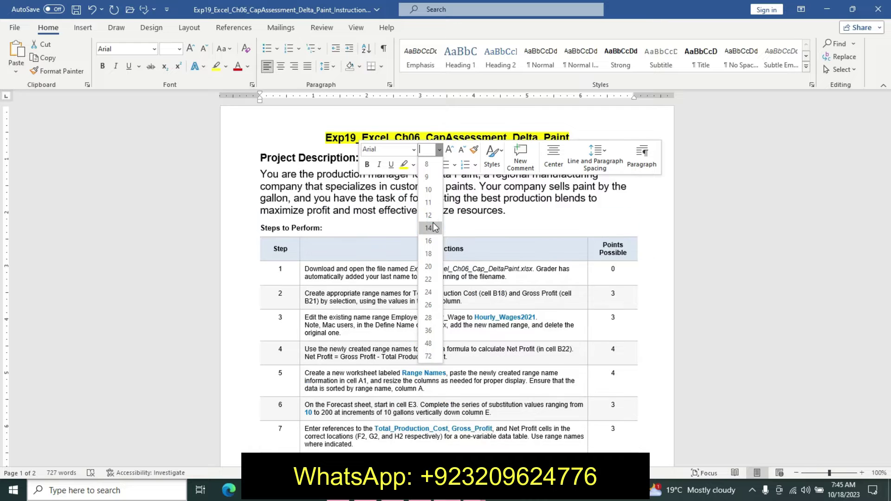
{"action": "left_click", "coordinate": [366, 164]}
{"action": "left_click", "coordinate": [413, 165]}
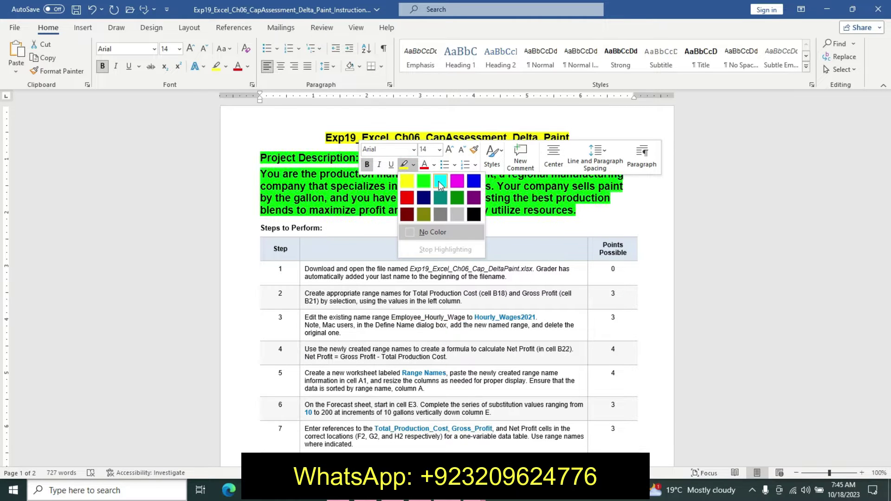
{"action": "left_click", "coordinate": [440, 181]}
{"action": "left_click", "coordinate": [365, 210]}
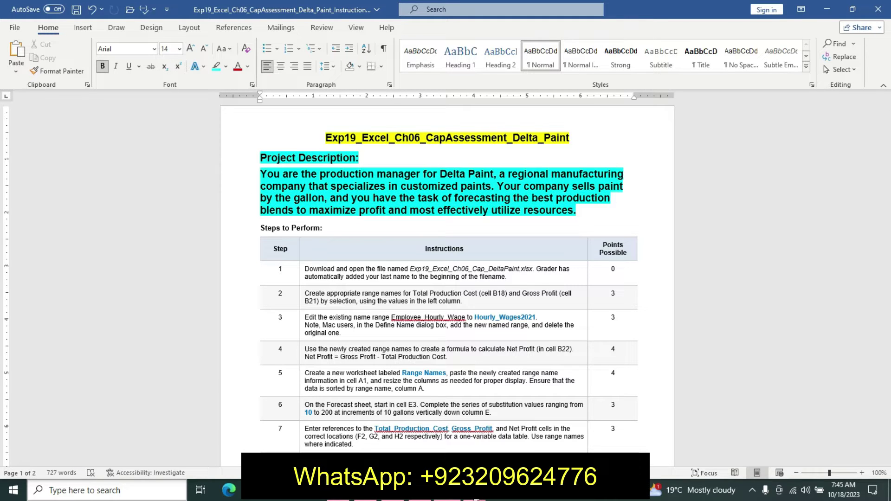
Glance at the Excel workbook, then undo the description and title formatting in Word.
{"action": "left_click", "coordinate": [389, 422]}
{"action": "left_click", "coordinate": [376, 355]}
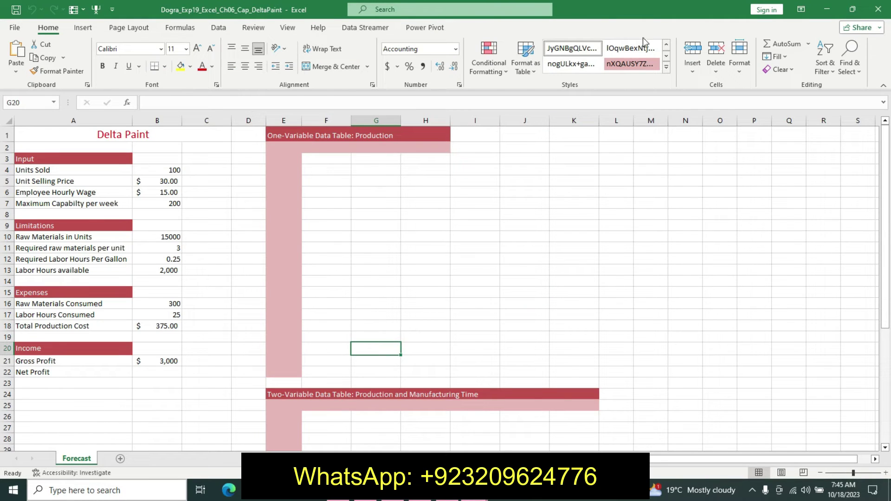
{"action": "key", "text": "alt+Tab"}
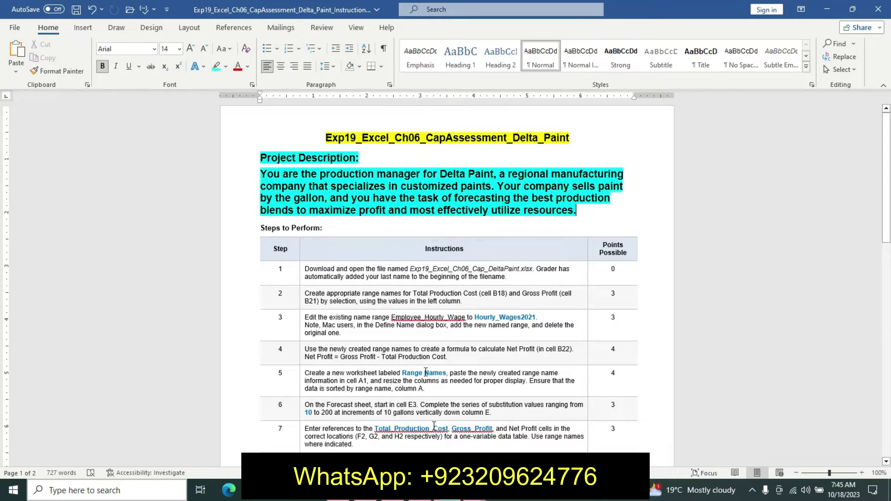
{"action": "key", "text": "ctrl+z"}
{"action": "key", "text": "ctrl+z"}
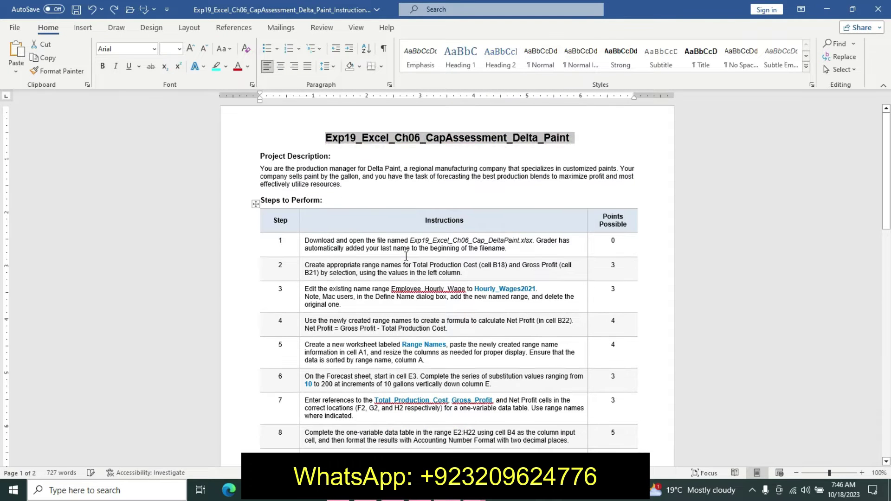
{"action": "key", "text": "ctrl+z"}
Restore the blank line above the title and keep the title centred.
{"action": "left_click", "coordinate": [406, 255]}
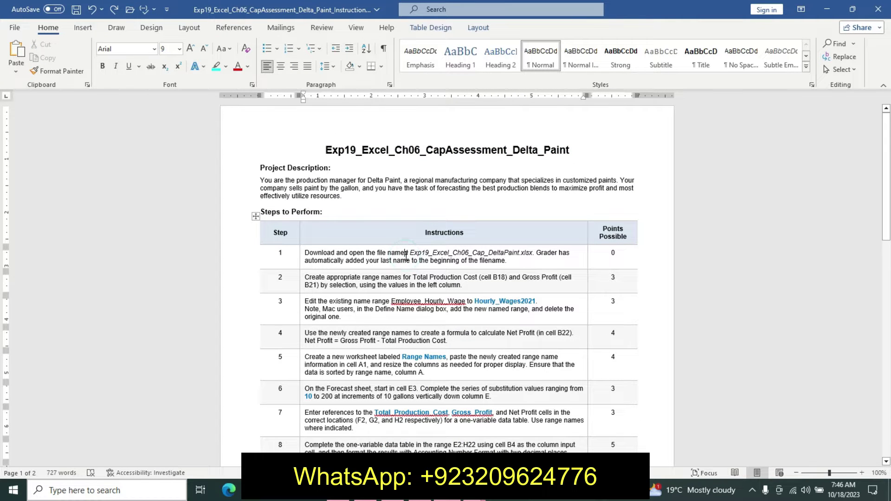
{"action": "key", "text": "ctrl+z"}
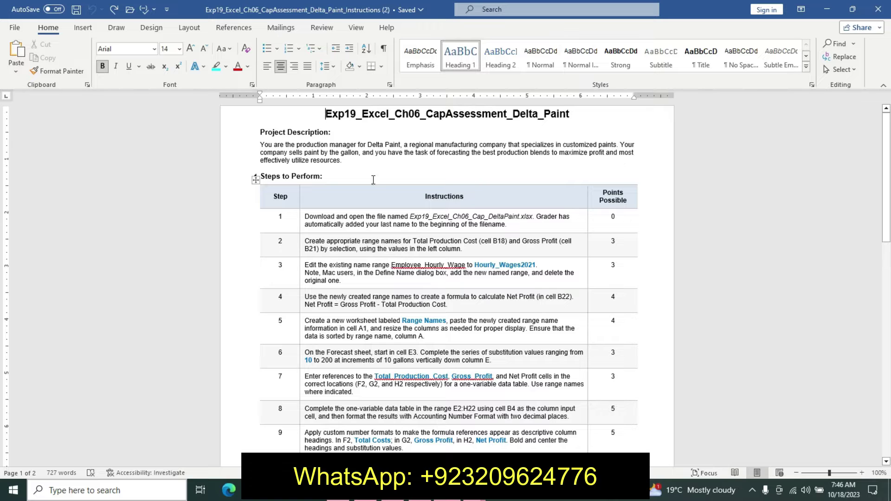
{"action": "key", "text": "Return"}
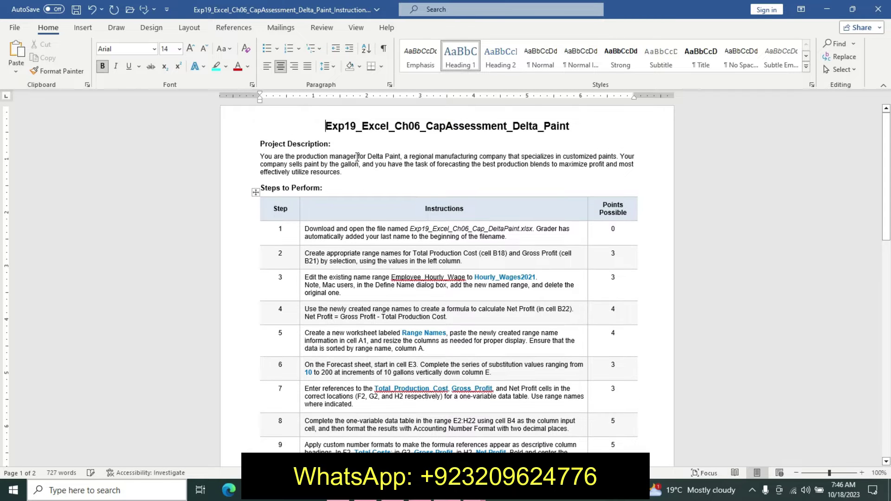
{"action": "left_click", "coordinate": [281, 66]}
{"action": "left_click", "coordinate": [283, 68]}
Highlight the whole step 1 instruction cyan, discarding a trial size 16 change.
{"action": "scroll", "coordinate": [198, 245], "scroll_direction": "up", "scroll_amount": 1}
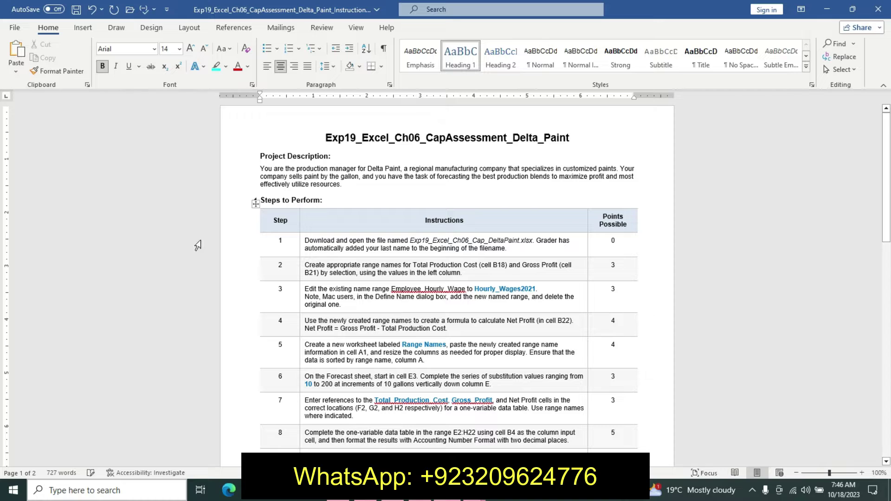
{"action": "triple_click", "coordinate": [304, 243]}
{"action": "left_click", "coordinate": [347, 277]}
{"action": "left_click_drag", "start_coordinate": [410, 237], "coordinate": [516, 240]}
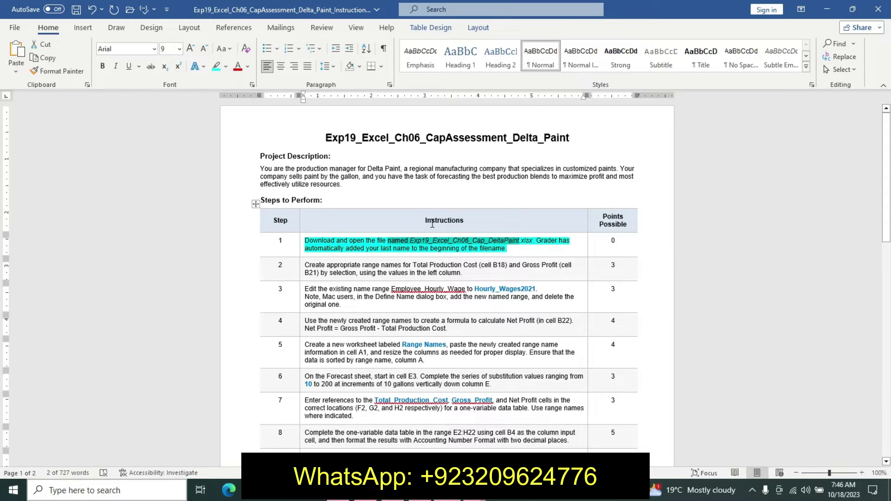
{"action": "left_click", "coordinate": [179, 49]}
{"action": "left_click", "coordinate": [169, 139]}
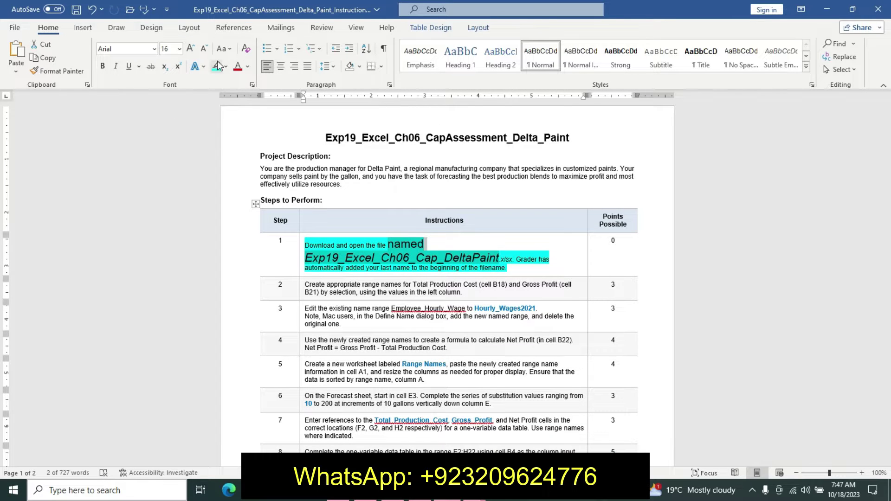
{"action": "key", "text": "ctrl+z"}
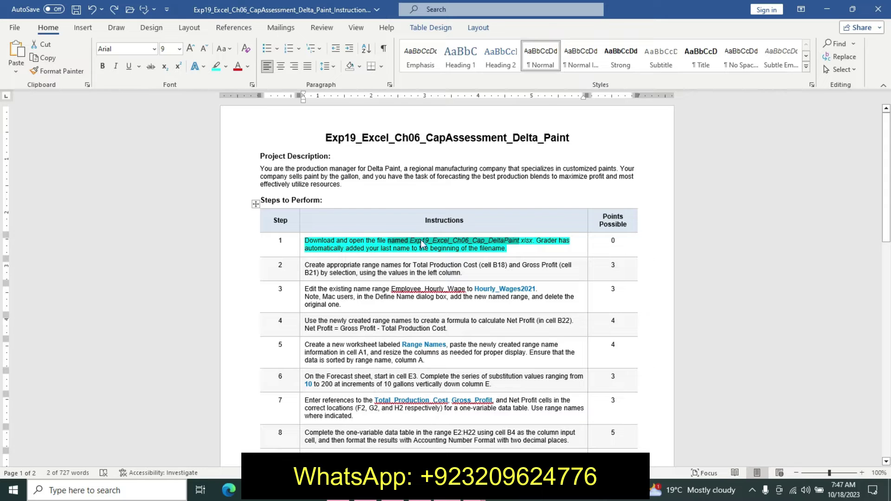
Make the file name Exp19_Excel_Ch06_Cap_DeltaPaint.xlsx 14 pt, bold and highlighted yellow.
{"action": "left_click", "coordinate": [411, 240]}
{"action": "left_click_drag", "start_coordinate": [411, 239], "coordinate": [533, 239]}
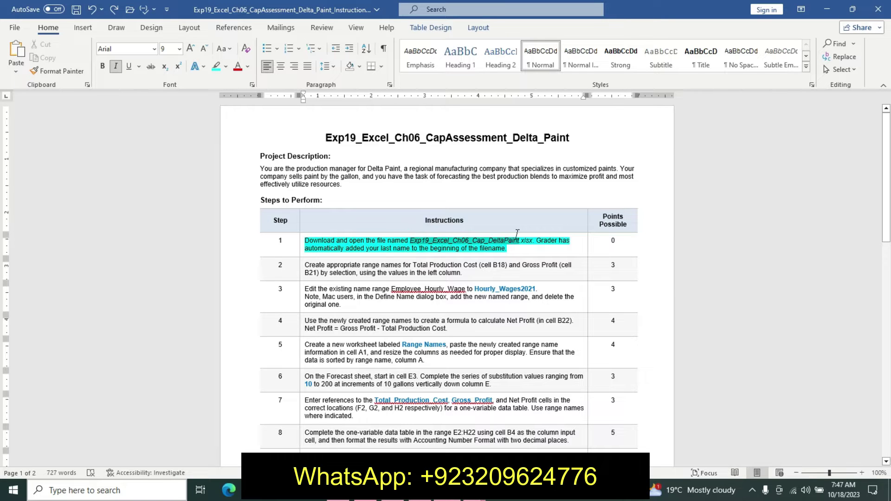
{"action": "right_click", "coordinate": [533, 237]}
{"action": "left_click", "coordinate": [596, 253]}
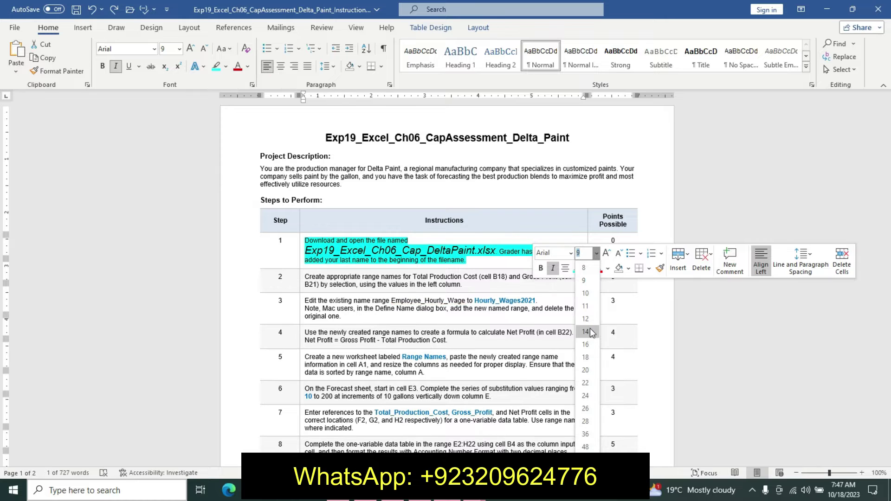
{"action": "left_click", "coordinate": [585, 332]}
{"action": "left_click", "coordinate": [541, 268]}
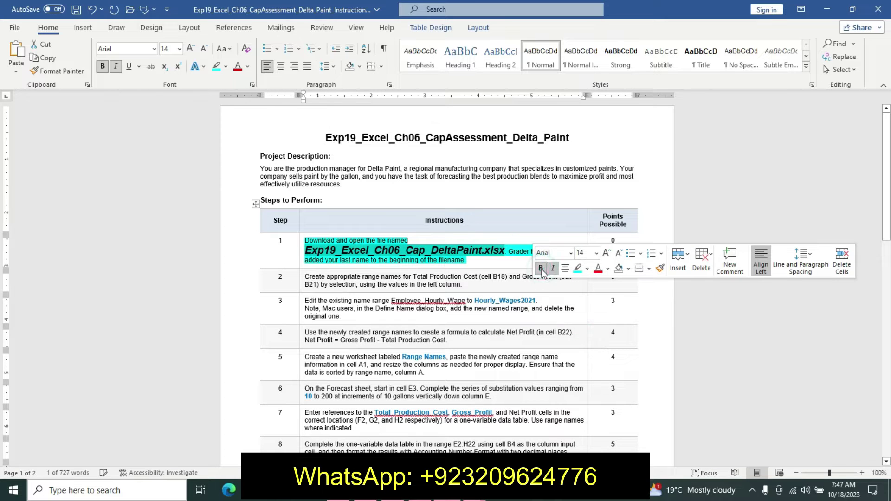
{"action": "left_click", "coordinate": [587, 268]}
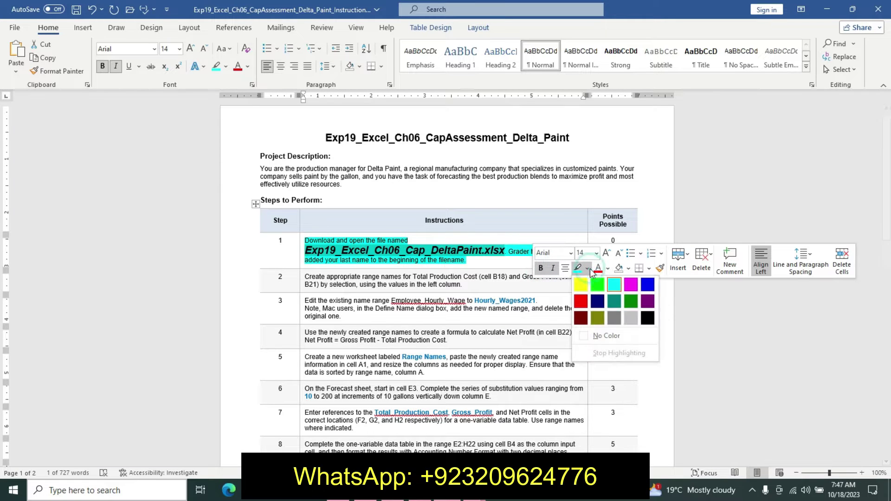
{"action": "left_click", "coordinate": [581, 287]}
{"action": "left_click", "coordinate": [471, 298]}
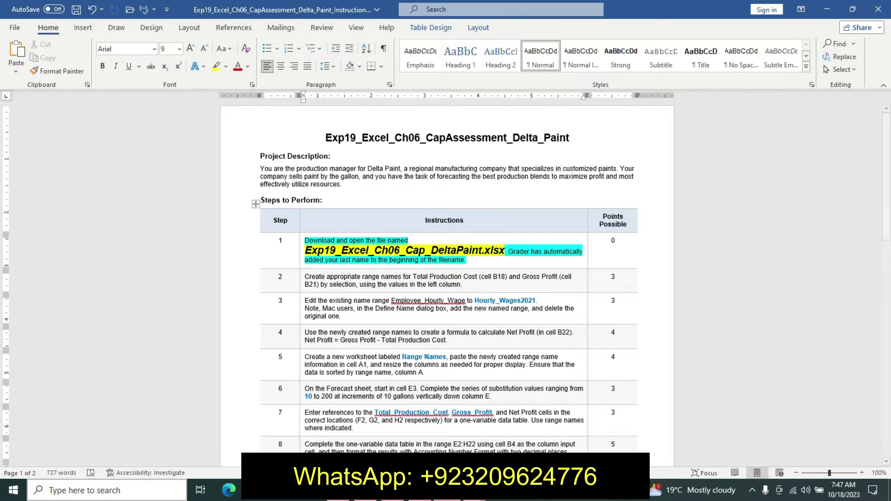
Look over cells B14, F19 and B9 on the Excel Forecast sheet.
{"action": "left_click", "coordinate": [398, 441]}
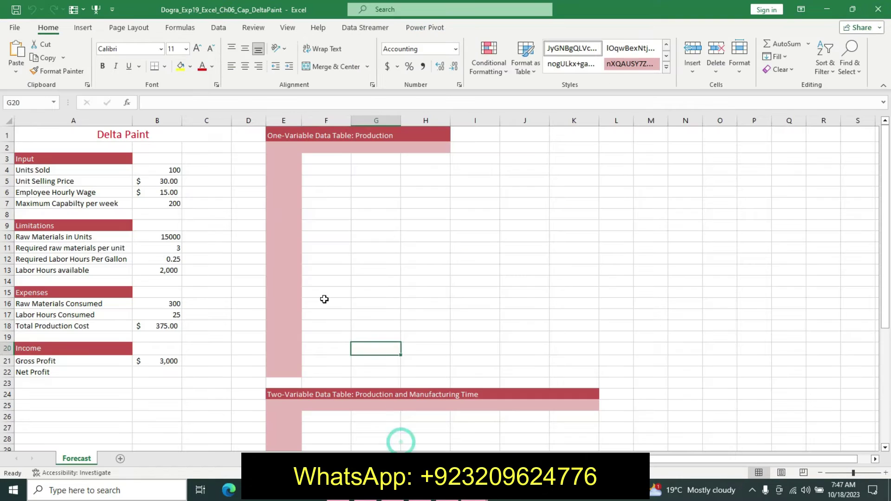
{"action": "left_click", "coordinate": [278, 297]}
{"action": "left_click", "coordinate": [169, 282]}
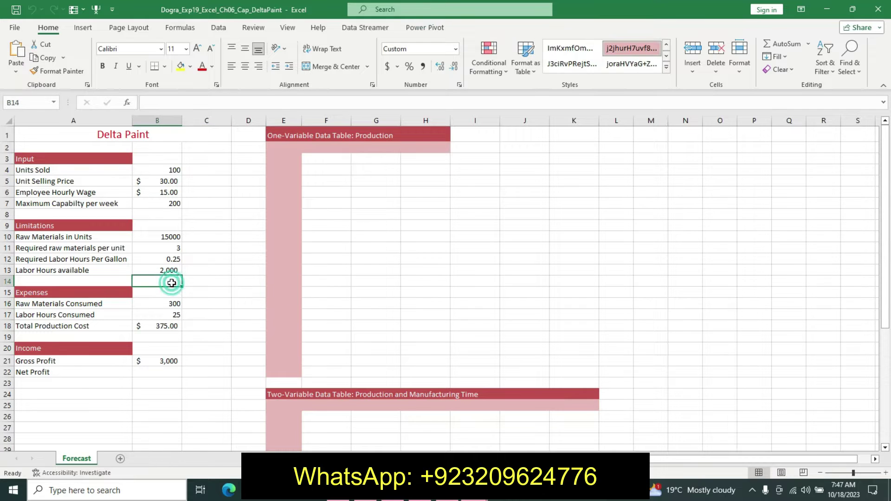
{"action": "left_click", "coordinate": [318, 338]}
{"action": "left_click", "coordinate": [139, 225]}
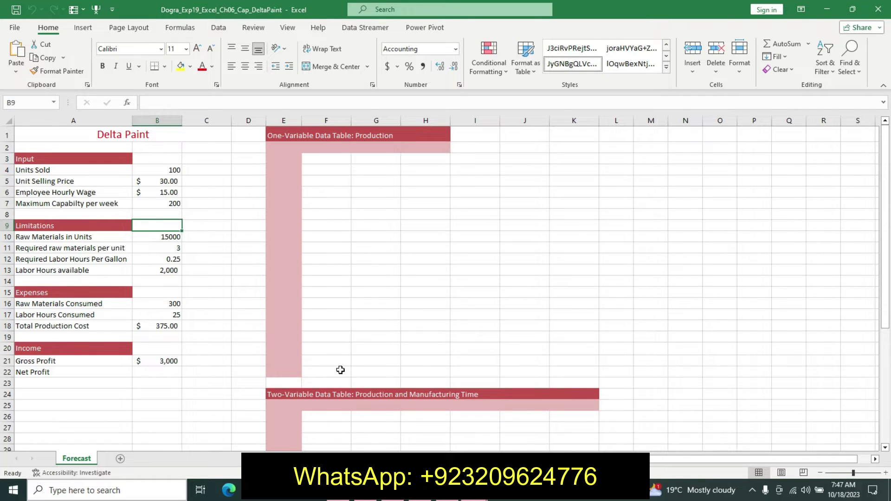
Back in Word, undo step 1's highlight and size changes, then redo once.
{"action": "key", "text": "alt+Tab"}
{"action": "key", "text": "ctrl+z"}
{"action": "key", "text": "ctrl+z"}
{"action": "key", "text": "ctrl+z"}
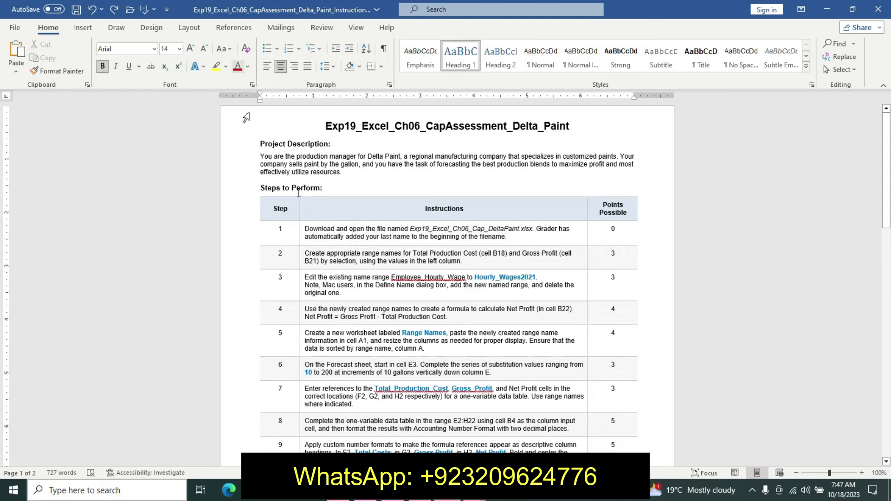
{"action": "key", "text": "ctrl+y"}
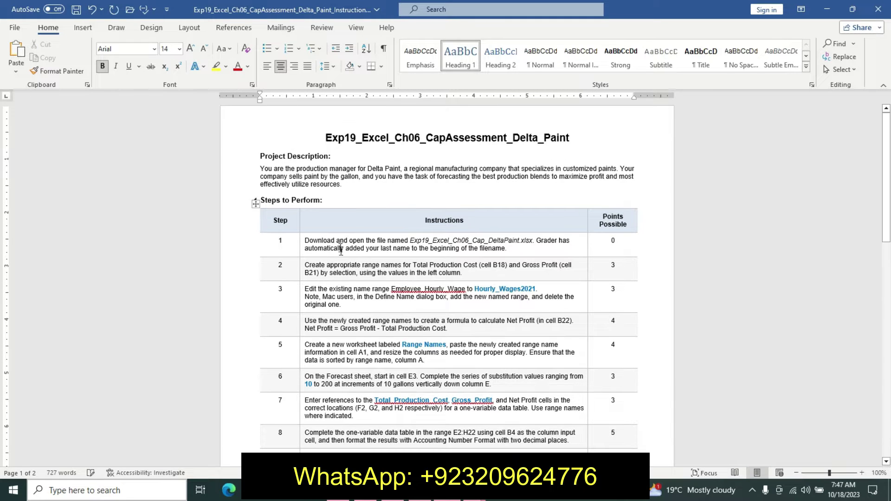
Make the step 2 instruction 12 pt, bold and highlighted turquoise.
{"action": "left_click", "coordinate": [301, 269]}
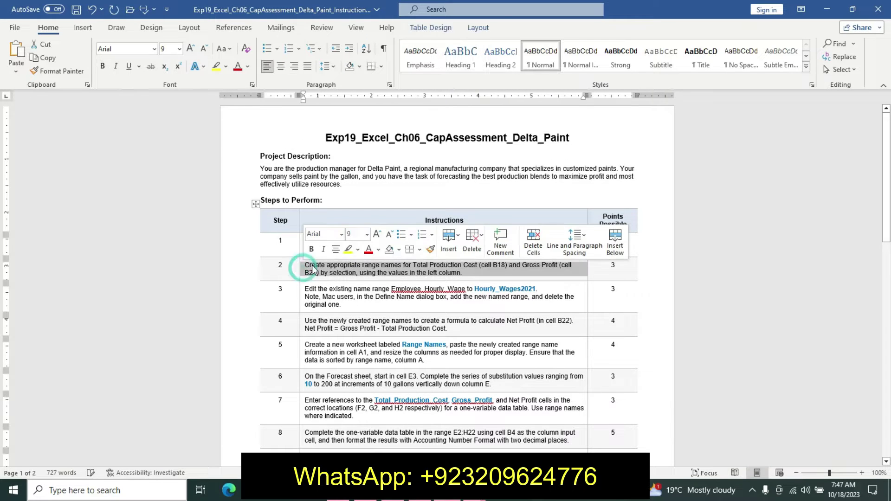
{"action": "left_click", "coordinate": [366, 234]}
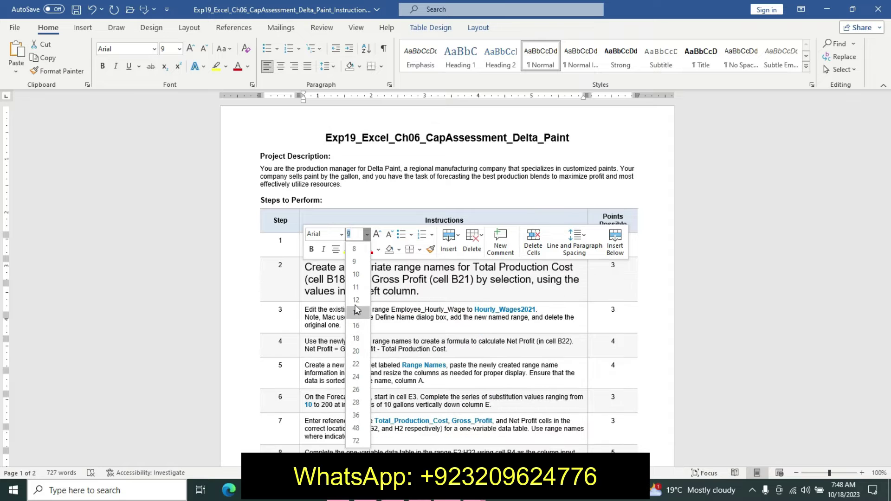
{"action": "left_click", "coordinate": [356, 300]}
{"action": "left_click", "coordinate": [311, 249]}
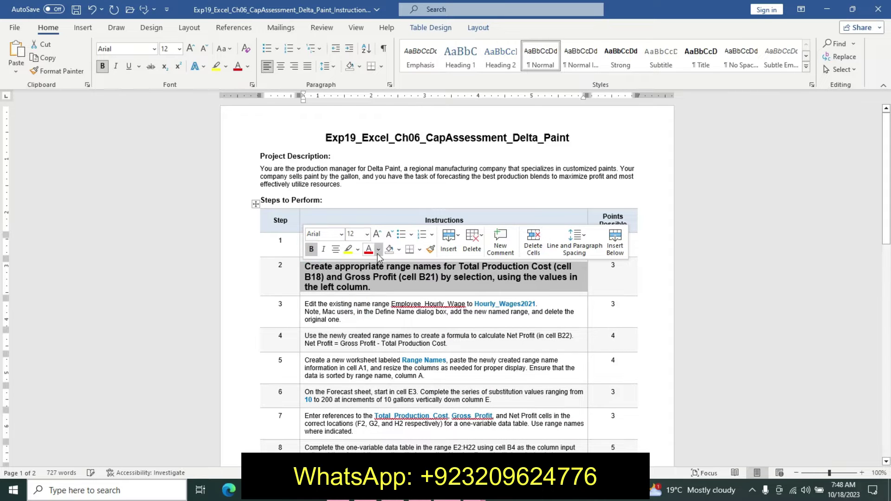
{"action": "left_click", "coordinate": [358, 249]}
{"action": "left_click", "coordinate": [384, 265]}
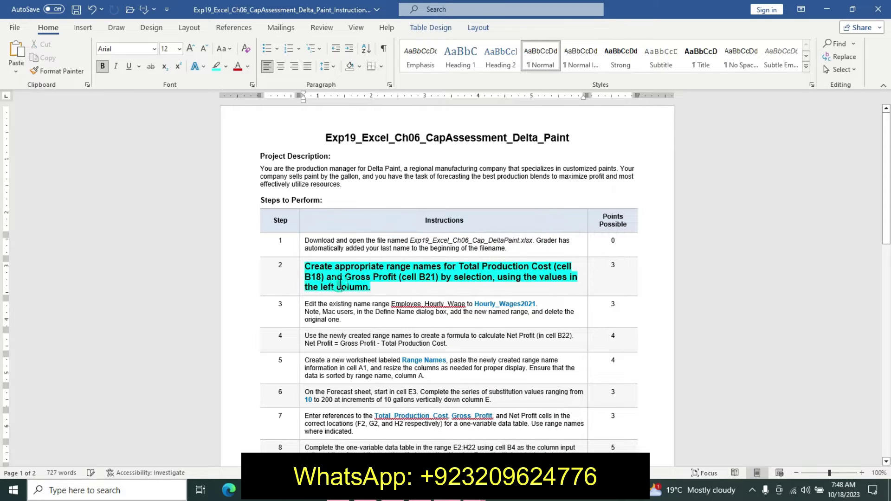
Reselect the whole step 2 instruction cell.
{"action": "mouse_move", "coordinate": [885, 212]}
{"action": "left_mouse_down"}
{"action": "mouse_move", "coordinate": [886, 333]}
{"action": "mouse_move", "coordinate": [859, 158]}
{"action": "left_mouse_up"}
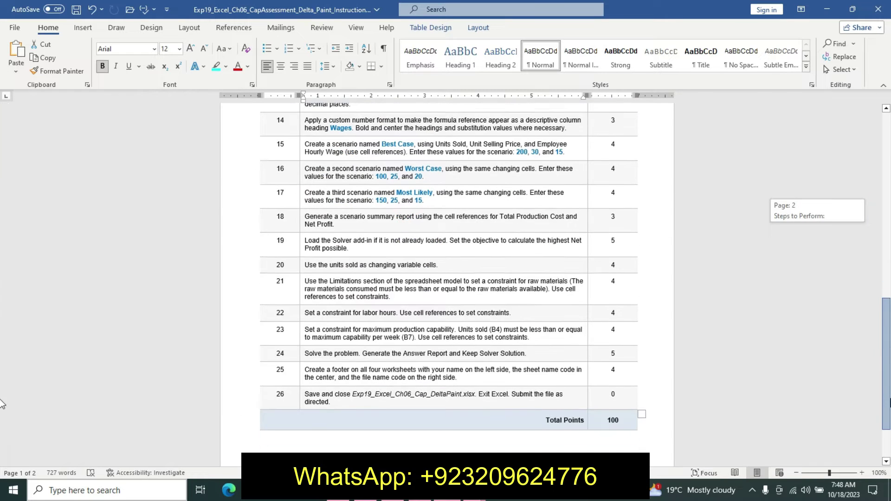
{"action": "left_click", "coordinate": [304, 263]}
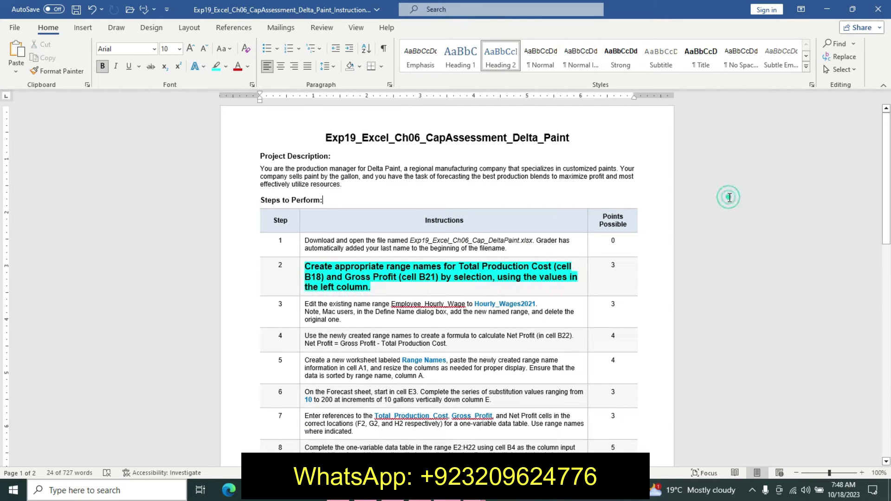
{"action": "left_click", "coordinate": [301, 269]}
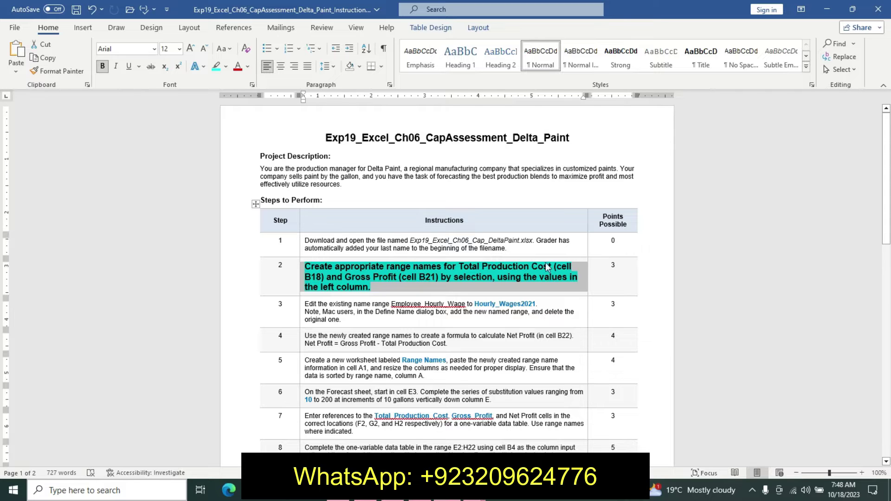
{"action": "left_click", "coordinate": [312, 280]}
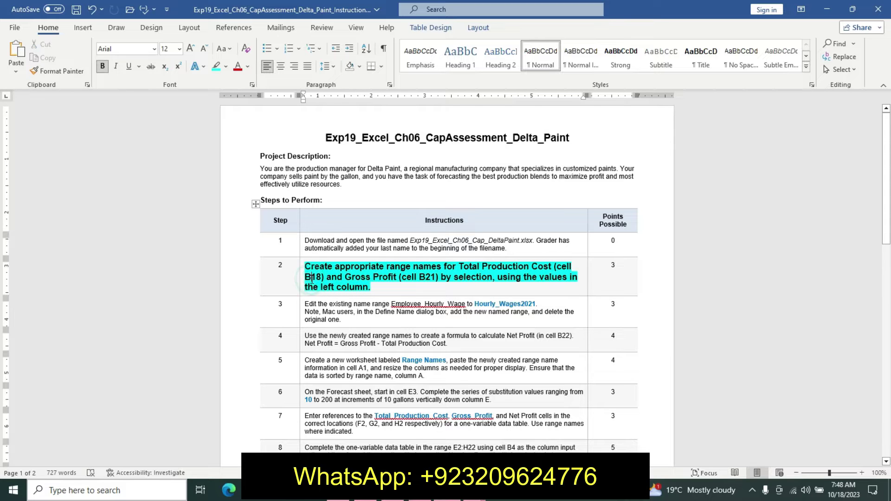
{"action": "mouse_move", "coordinate": [307, 278]}
{"action": "left_mouse_down"}
{"action": "mouse_move", "coordinate": [349, 276]}
{"action": "mouse_move", "coordinate": [325, 309]}
{"action": "left_mouse_up"}
{"action": "left_click", "coordinate": [300, 269]}
{"action": "left_click_drag", "start_coordinate": [301, 269], "coordinate": [418, 278]}
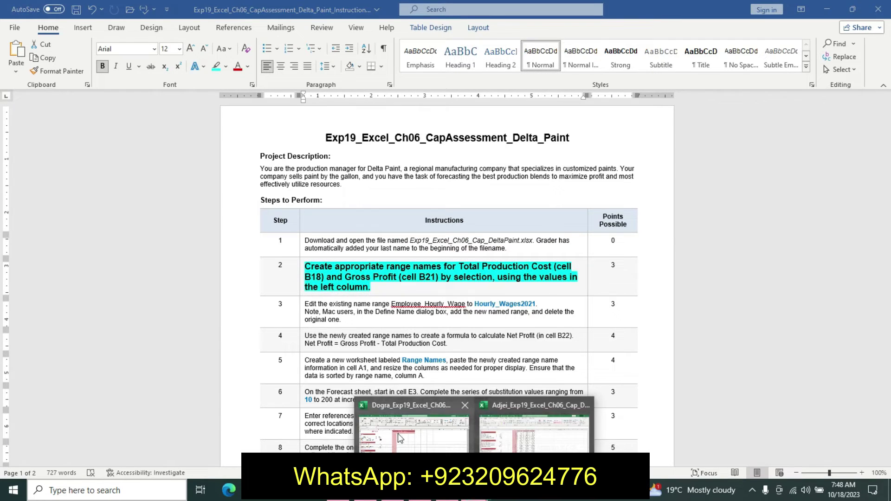
Select the Total Production Cost and Gross Profit labels with their values (A18:B18, A21:B21).
{"action": "mouse_move", "coordinate": [411, 490]}
{"action": "left_click", "coordinate": [399, 430]}
{"action": "left_click_drag", "start_coordinate": [83, 327], "coordinate": [175, 325]}
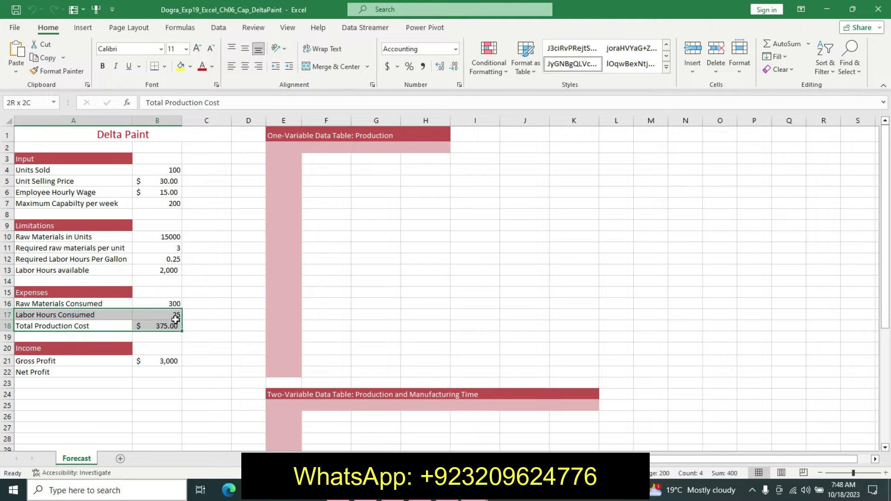
{"action": "left_click_drag", "start_coordinate": [96, 360], "coordinate": [168, 360], "text": "ctrl"}
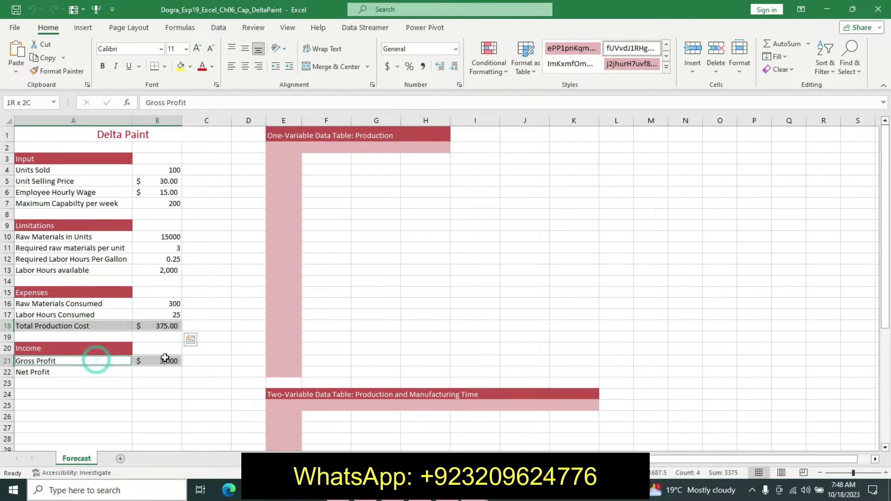
{"action": "left_click", "coordinate": [84, 28]}
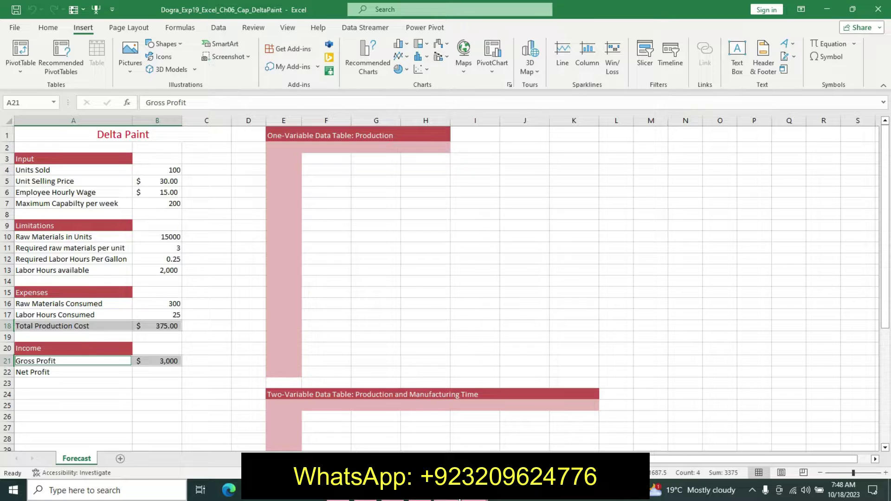
{"action": "key", "text": "alt+Tab"}
{"action": "mouse_move", "coordinate": [477, 495]}
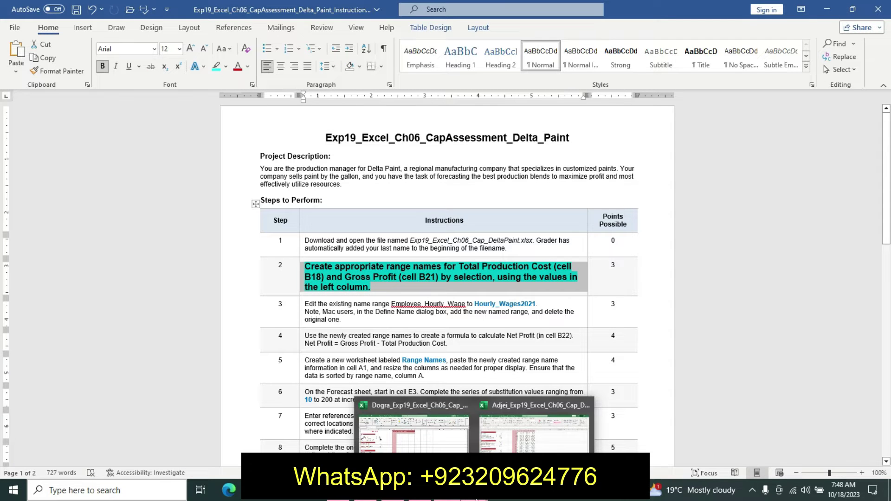
Name both rows from their left-column labels using Create from Selection.
{"action": "left_click", "coordinate": [412, 431]}
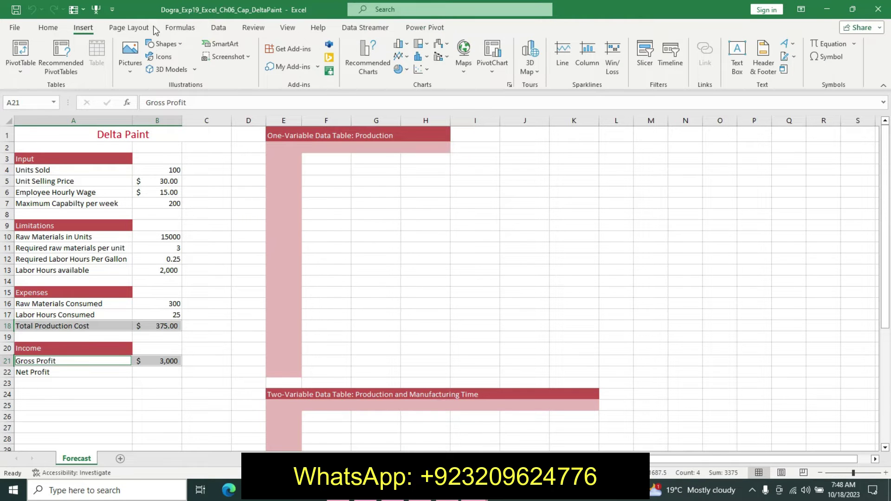
{"action": "left_click", "coordinate": [137, 28]}
{"action": "left_click", "coordinate": [181, 28]}
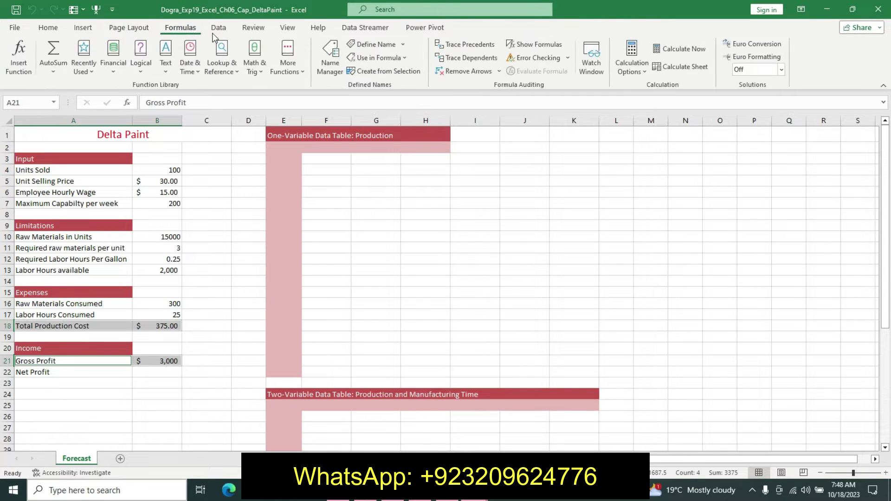
{"action": "left_click", "coordinate": [331, 63]}
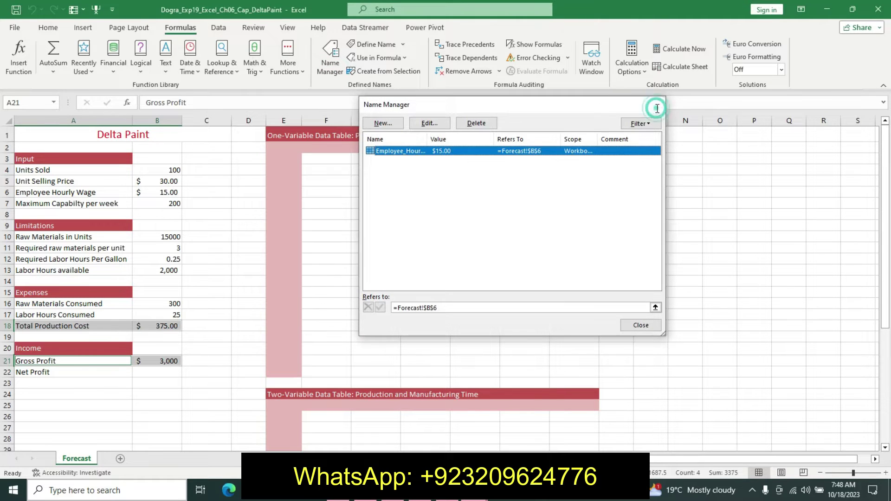
{"action": "left_click", "coordinate": [652, 104]}
{"action": "left_click", "coordinate": [406, 59]}
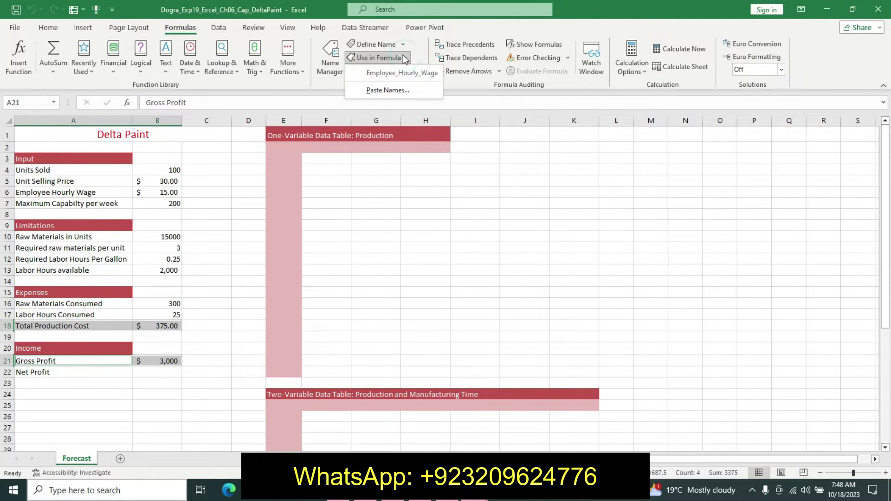
{"action": "left_click", "coordinate": [402, 45]}
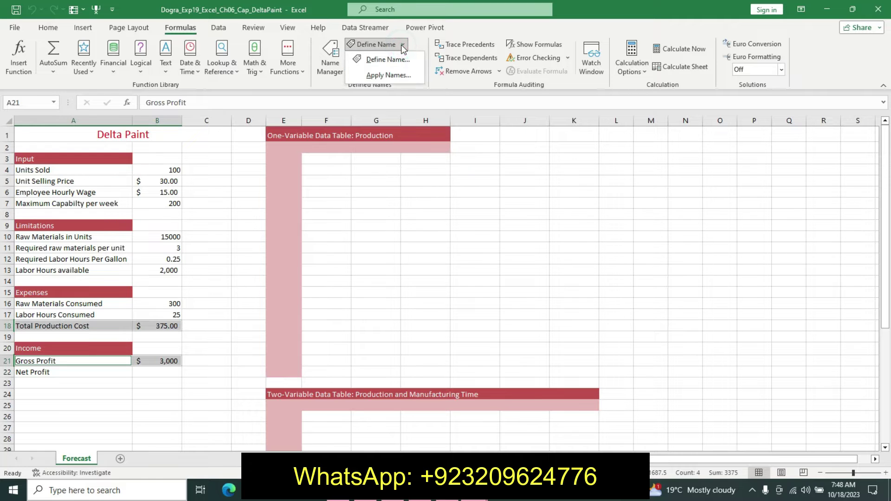
{"action": "left_click", "coordinate": [443, 95]}
{"action": "left_click", "coordinate": [378, 71]}
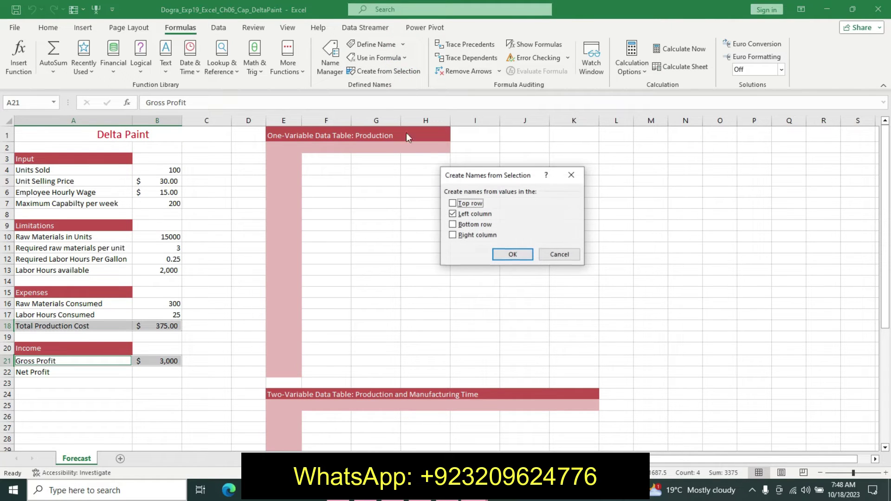
{"action": "left_click", "coordinate": [519, 255]}
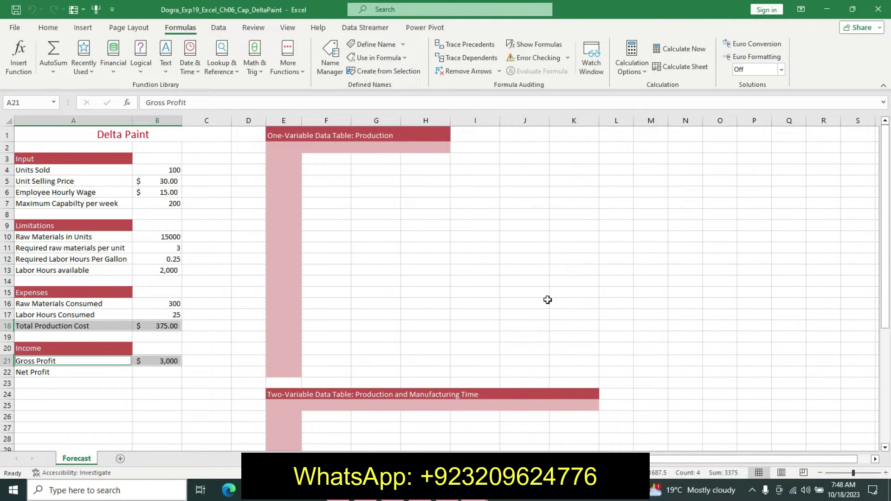
{"action": "key", "text": "alt+Tab"}
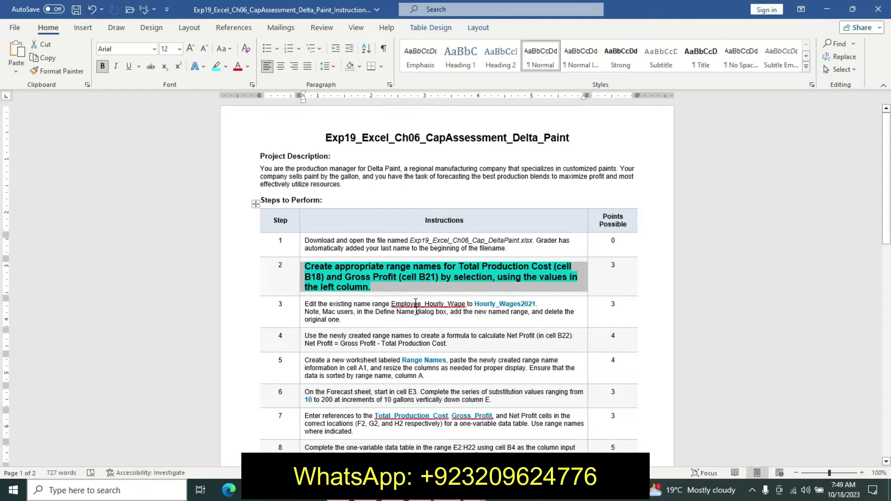
Undo step 2's bold and turquoise formatting, plus a trial 12 pt size on step 3.
{"action": "key", "text": "ctrl+z"}
{"action": "key", "text": "ctrl+z"}
{"action": "key", "text": "ctrl+z"}
{"action": "key", "text": "ctrl+z"}
{"action": "key", "text": "ctrl+z"}
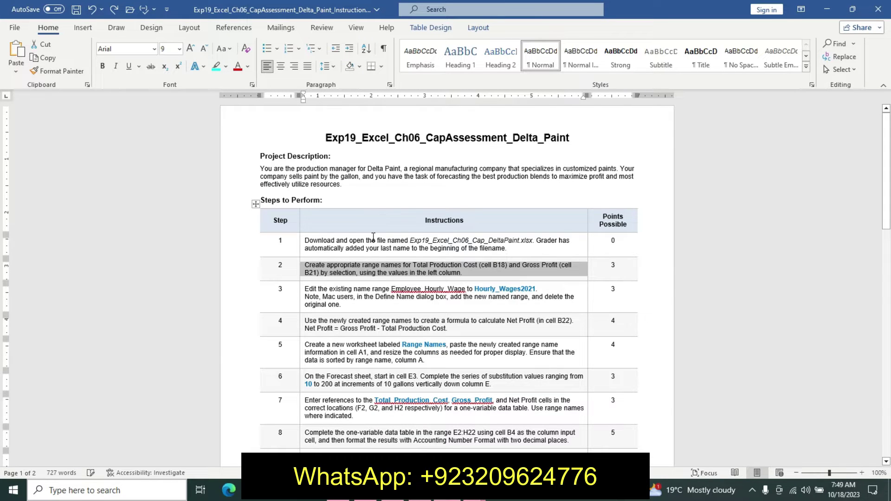
{"action": "left_click", "coordinate": [300, 292]}
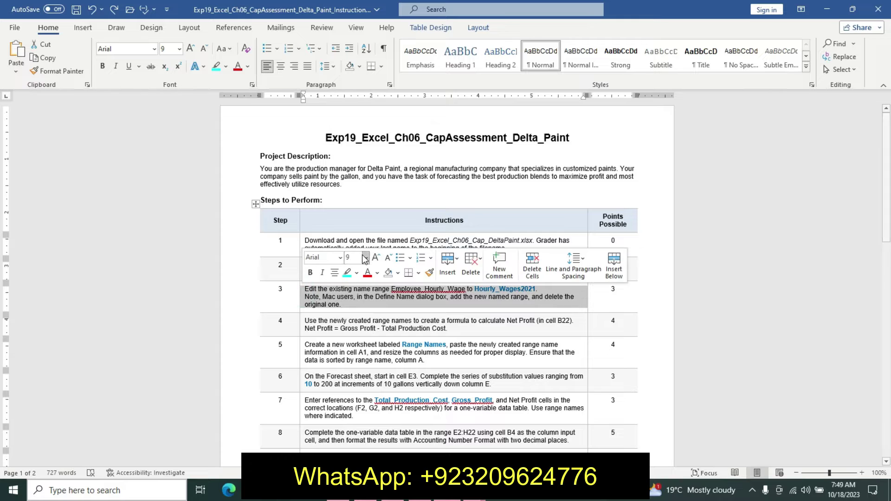
{"action": "left_click", "coordinate": [366, 257]}
{"action": "left_click", "coordinate": [355, 323]}
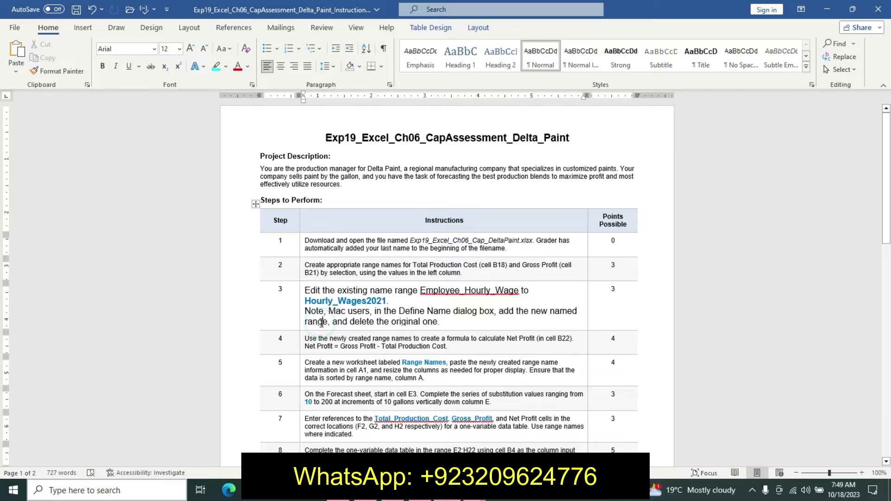
{"action": "key", "text": "ctrl+z"}
Set step 3's first line through Hourly_Wages2021 to 14 pt with turquoise highlight.
{"action": "left_click_drag", "start_coordinate": [307, 292], "coordinate": [523, 289]}
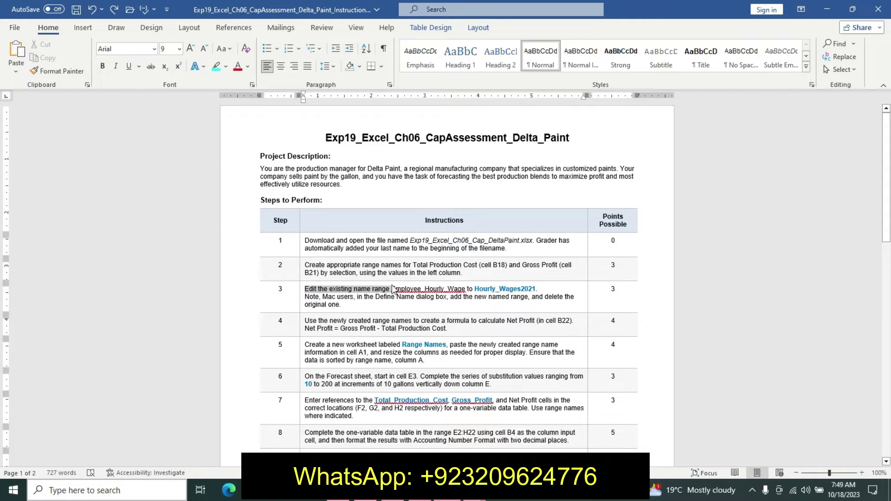
{"action": "left_click", "coordinate": [524, 289]}
{"action": "left_click_drag", "start_coordinate": [307, 288], "coordinate": [508, 288]}
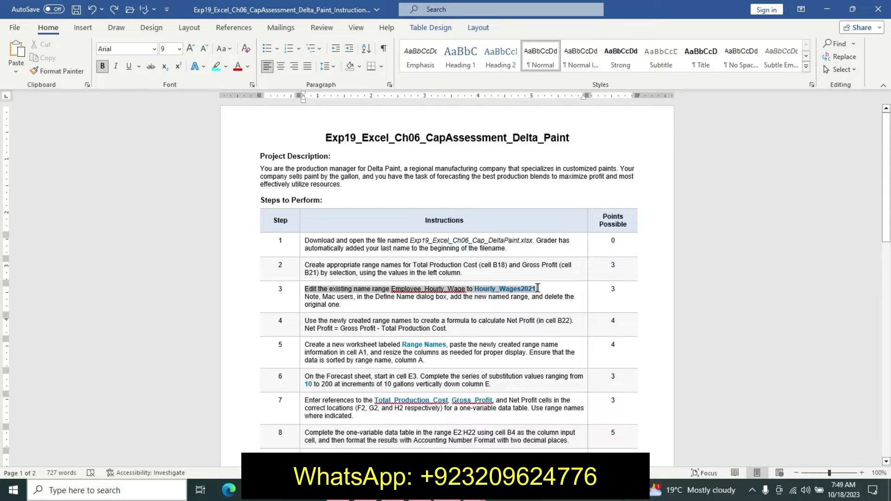
{"action": "left_click", "coordinate": [605, 254]}
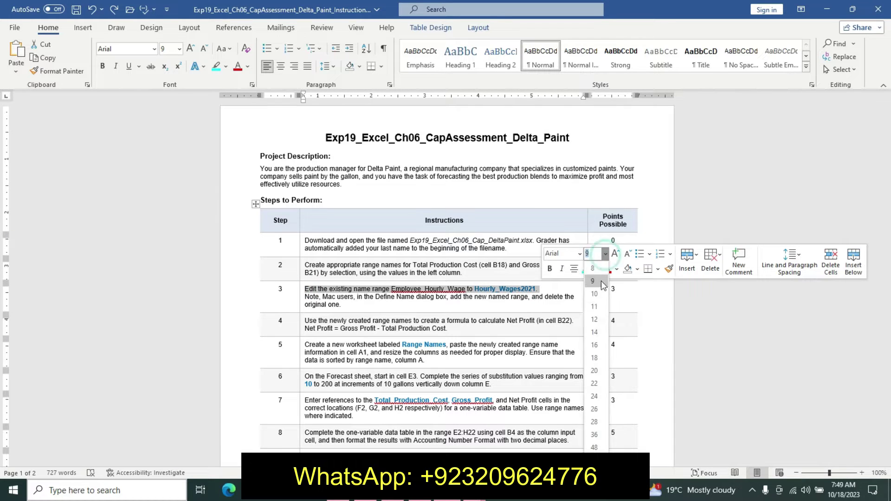
{"action": "left_click", "coordinate": [594, 332]}
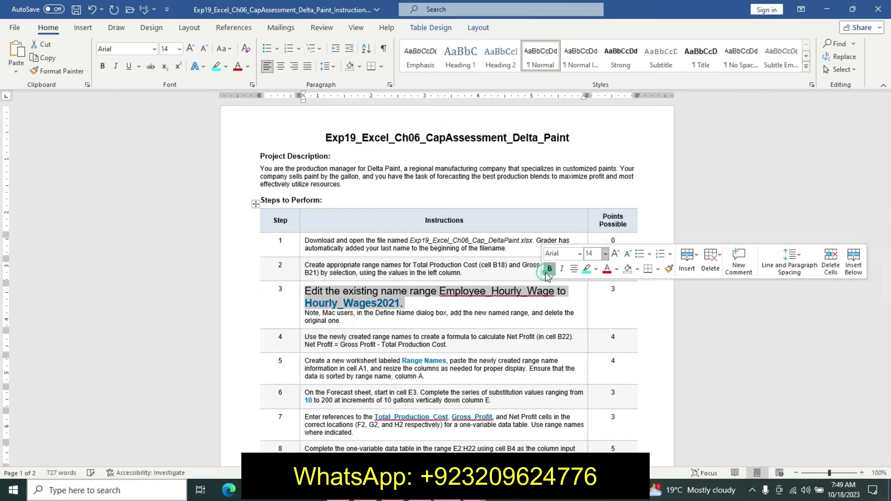
{"action": "left_click", "coordinate": [596, 269]}
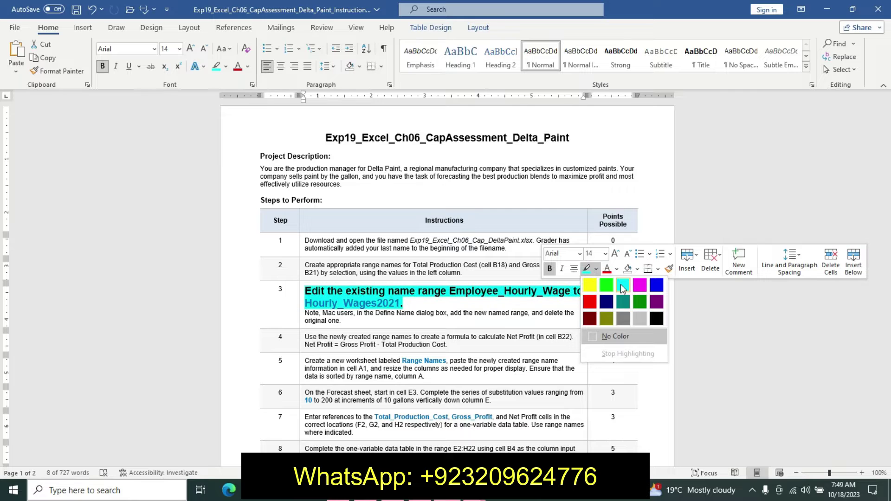
{"action": "left_click", "coordinate": [623, 285]}
Highlight the Mac users note yellow and select Hourly_Wages2021 in step 3.
{"action": "triple_click", "coordinate": [315, 312]}
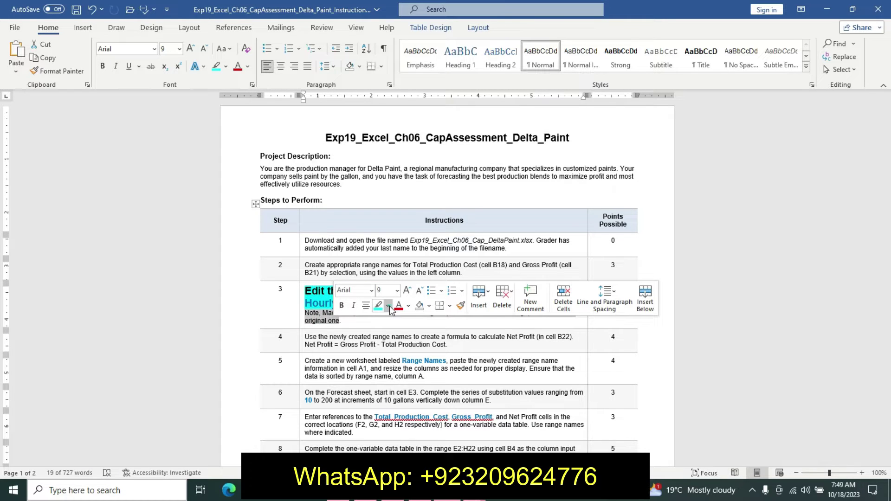
{"action": "left_click", "coordinate": [388, 305]}
{"action": "left_click", "coordinate": [382, 322]}
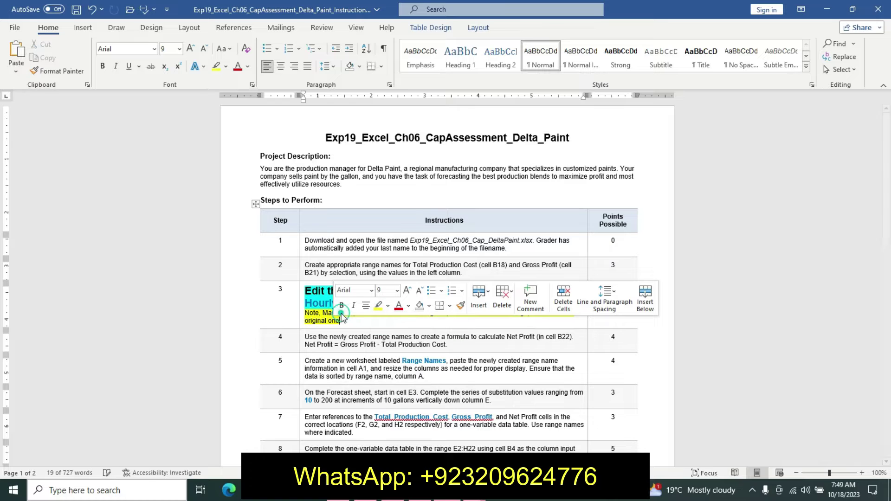
{"action": "left_click", "coordinate": [325, 320]}
{"action": "left_click_drag", "start_coordinate": [312, 303], "coordinate": [378, 299]}
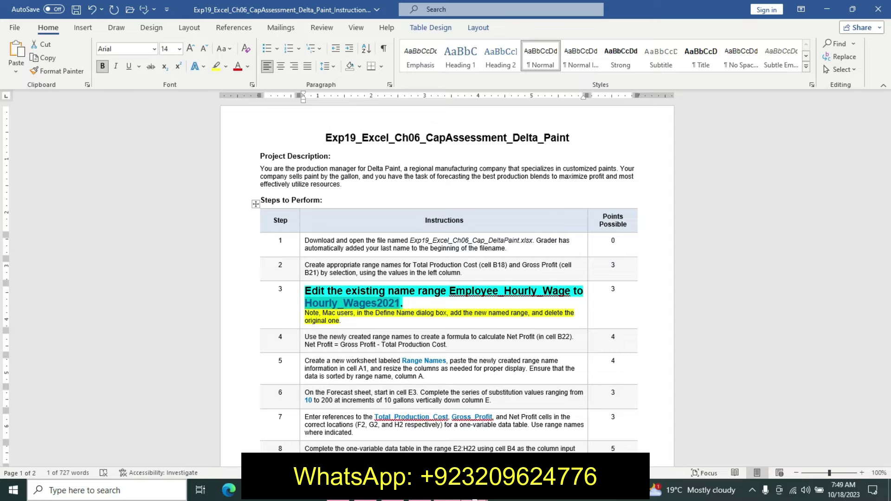
{"action": "left_click", "coordinate": [418, 438]}
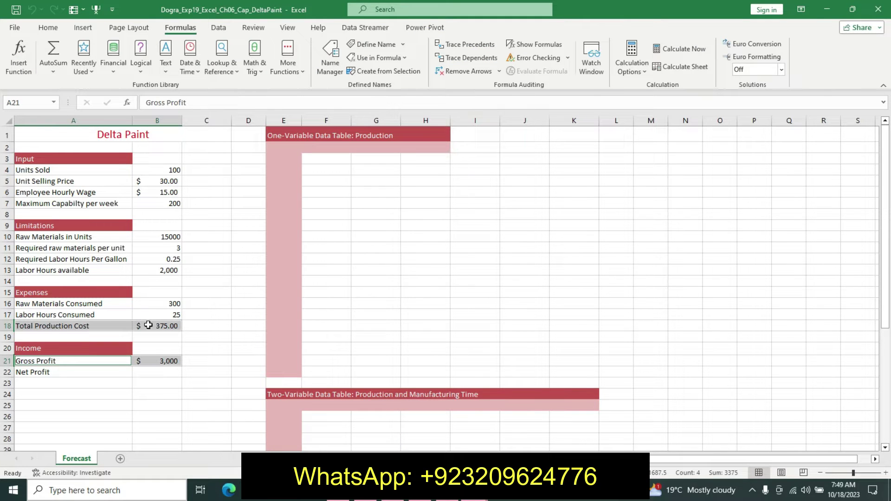
Rename B6's range name Employee_Hourly_Wage to Hourly_Wages2021 in the Name Manager.
{"action": "left_click", "coordinate": [143, 195]}
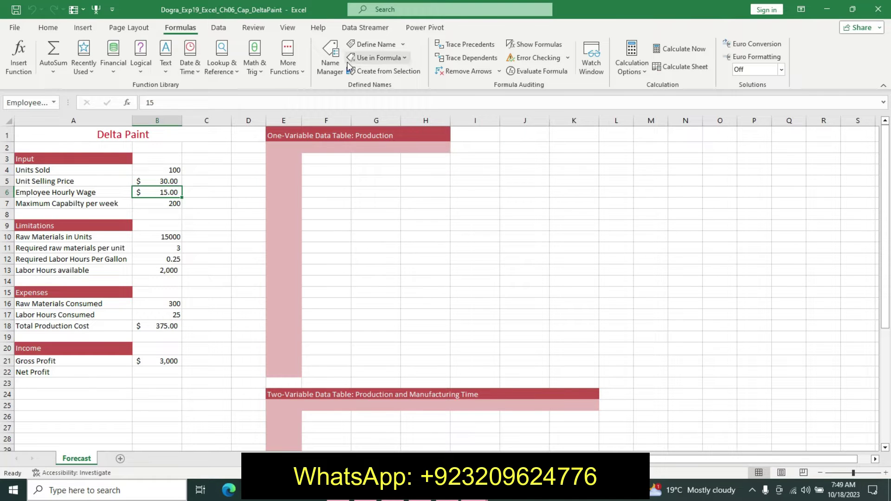
{"action": "left_click", "coordinate": [330, 58]}
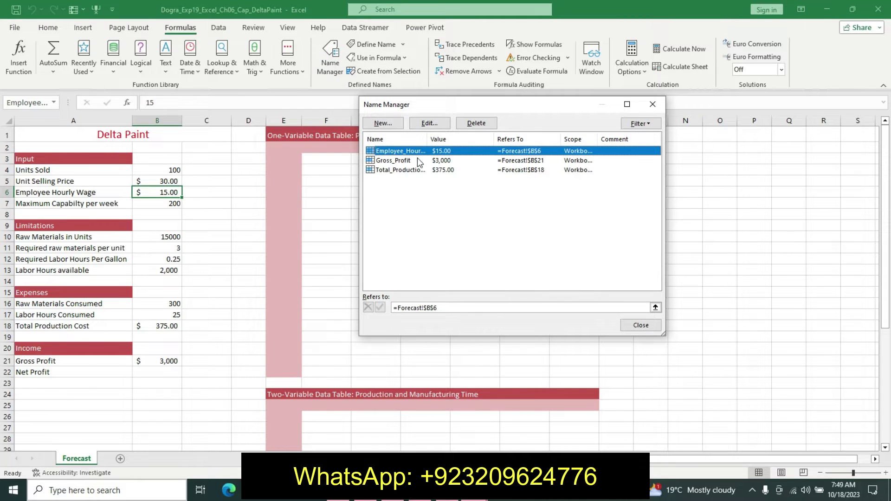
{"action": "left_click", "coordinate": [425, 123]}
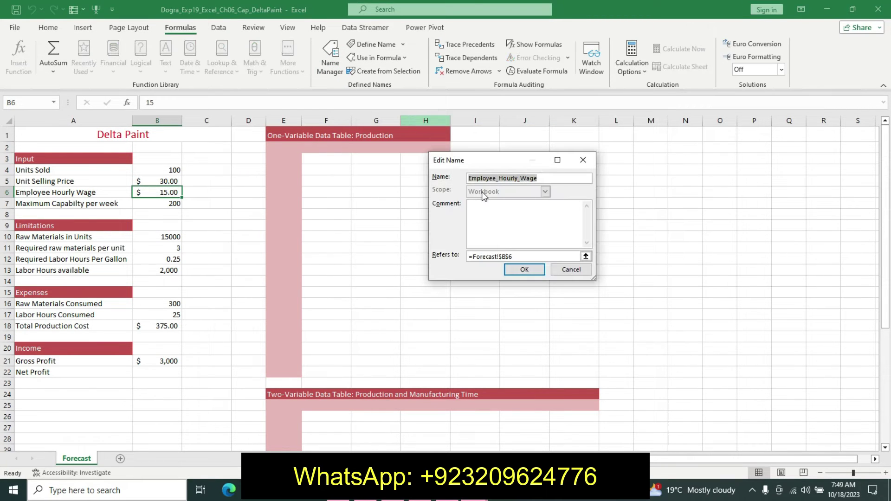
{"action": "type", "text": "Hourly_Wages2021"}
{"action": "left_click", "coordinate": [525, 269]}
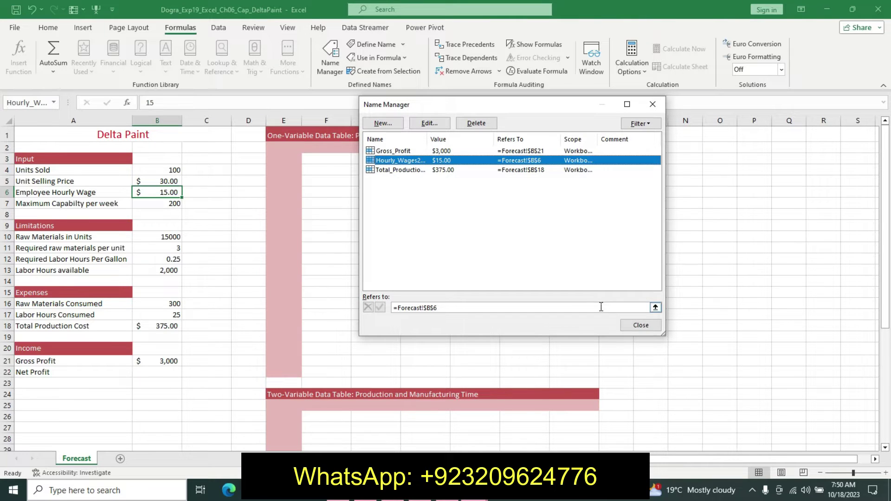
{"action": "left_click", "coordinate": [640, 325]}
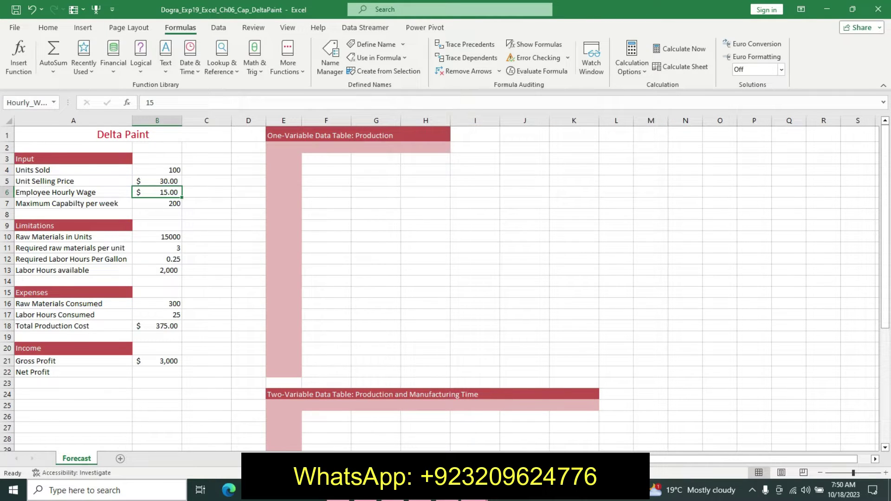
{"action": "key", "text": "alt+Tab"}
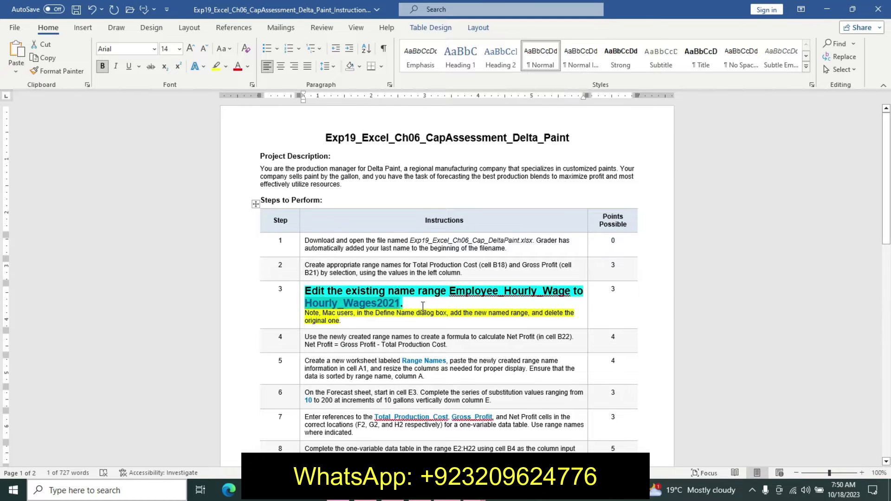
Revert step 3 to plain 9 pt, then make step 4's instruction 14 pt, bold, cyan-highlighted.
{"action": "key", "text": "ctrl+z"}
{"action": "key", "text": "ctrl+z"}
{"action": "key", "text": "ctrl+z"}
{"action": "key", "text": "ctrl+z"}
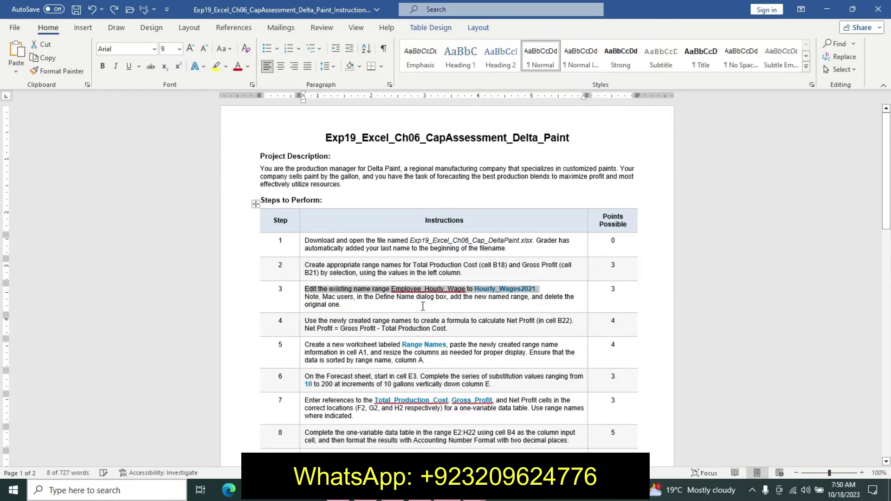
{"action": "left_click_drag", "start_coordinate": [886, 202], "coordinate": [890, 226]}
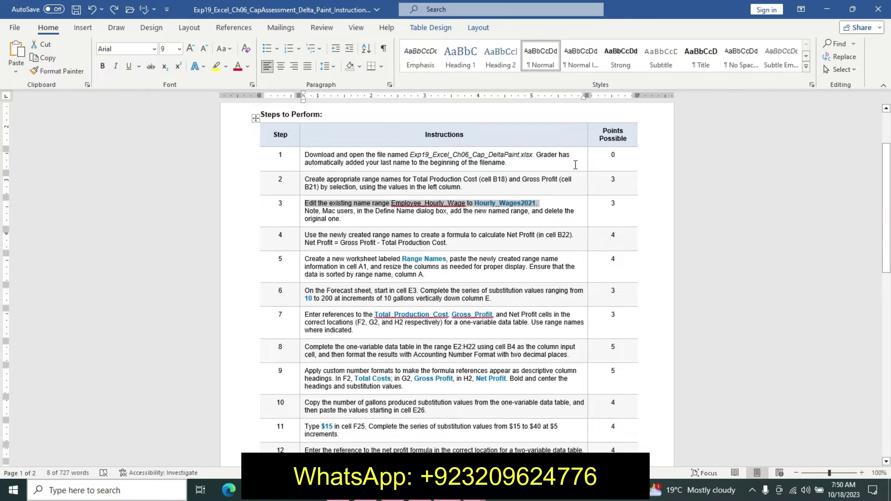
{"action": "left_click", "coordinate": [302, 238]}
{"action": "left_click", "coordinate": [366, 254]}
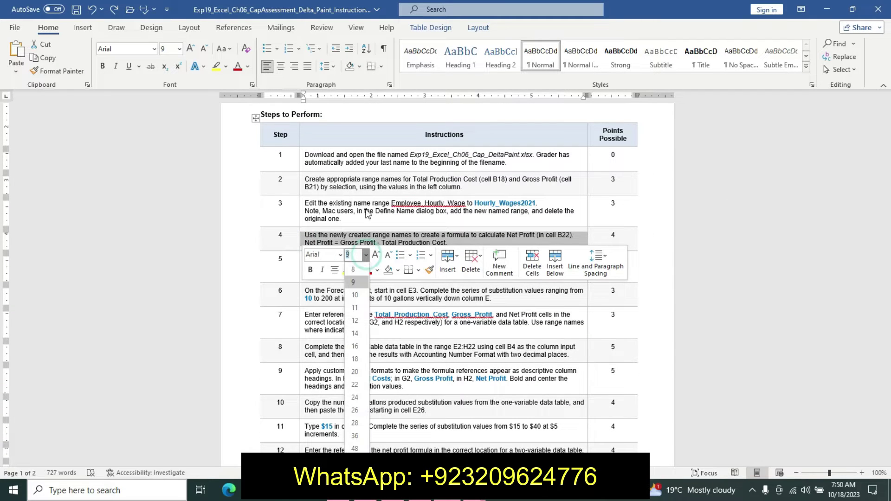
{"action": "left_click", "coordinate": [354, 333]}
{"action": "left_click", "coordinate": [309, 270]}
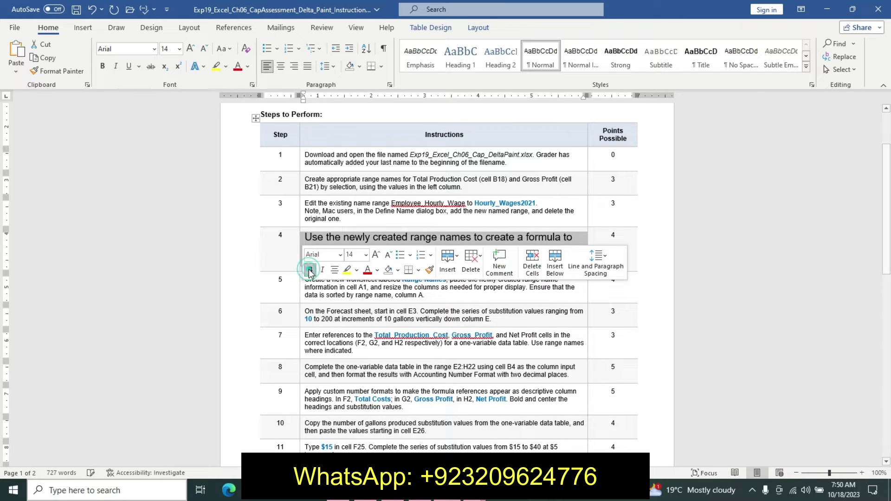
{"action": "left_click", "coordinate": [356, 270]}
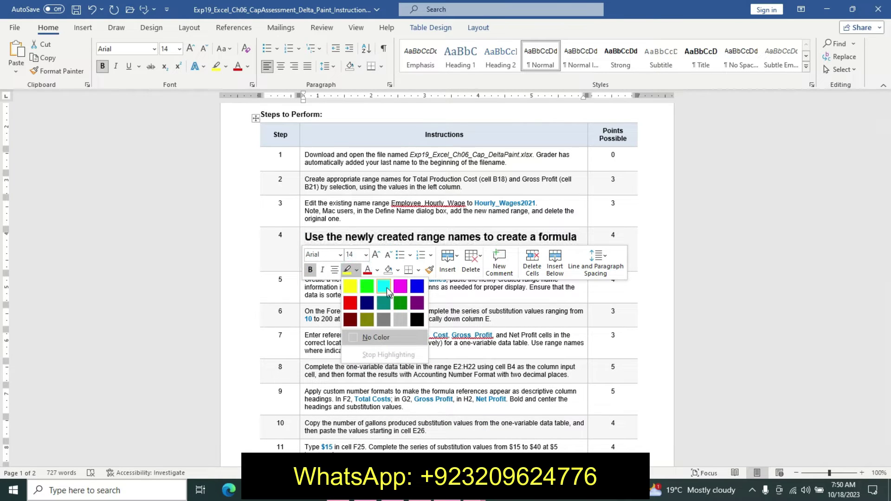
{"action": "left_click", "coordinate": [384, 286]}
{"action": "left_click", "coordinate": [315, 279]}
Reselect the whole step 4 paragraph and return to the Excel workbook.
{"action": "triple_click", "coordinate": [356, 251]}
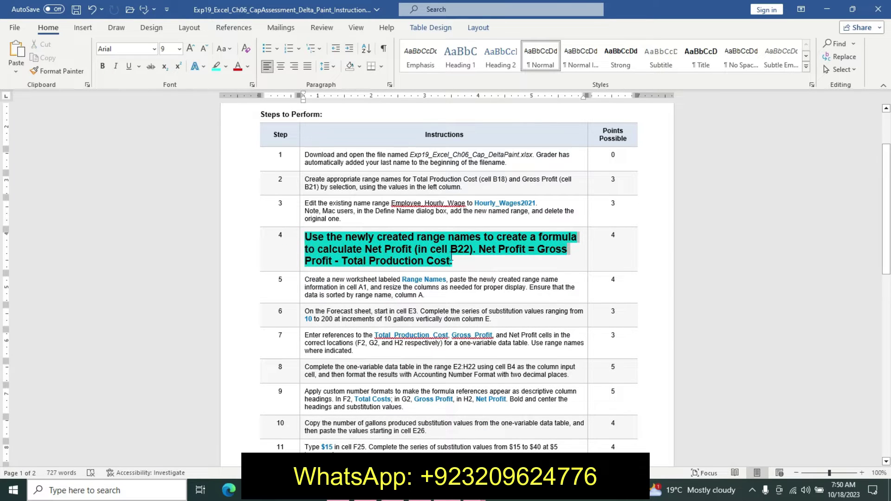
{"action": "left_click_drag", "start_coordinate": [509, 258], "coordinate": [509, 258]}
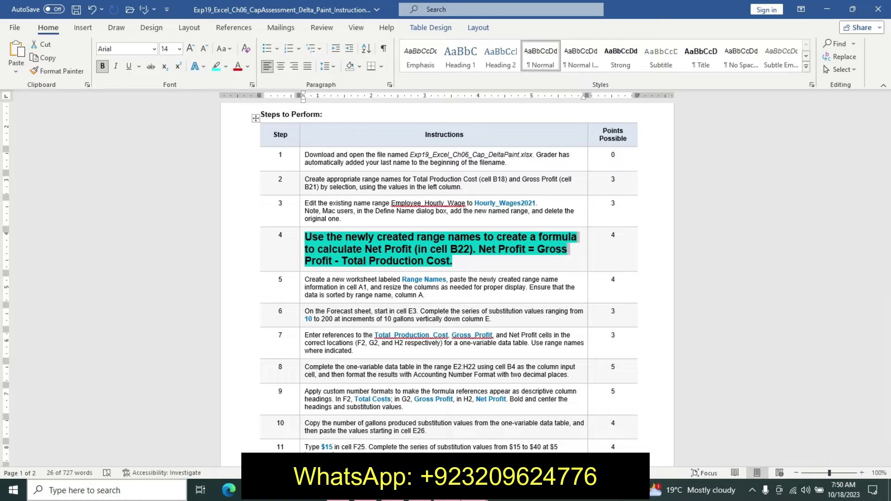
{"action": "mouse_move", "coordinate": [394, 490]}
{"action": "left_click", "coordinate": [398, 438]}
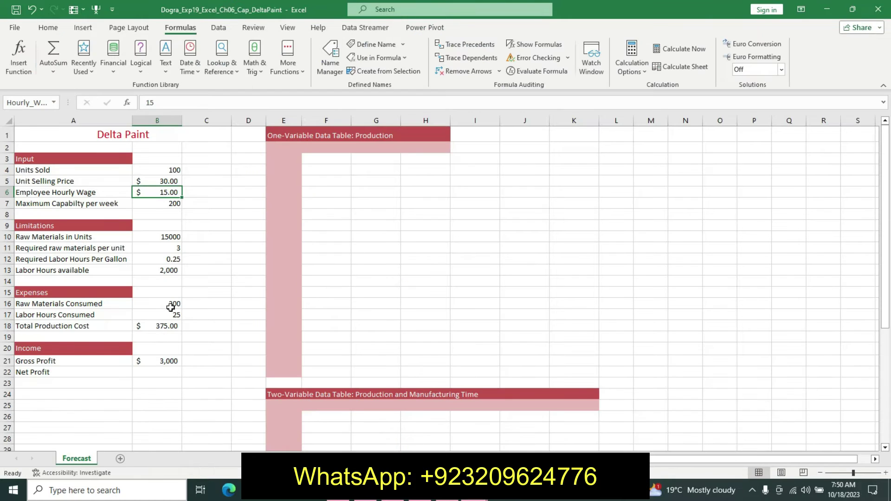
Start the Net Profit formula in B22 with an equals sign, checking step 4 in Word.
{"action": "left_click", "coordinate": [161, 371]}
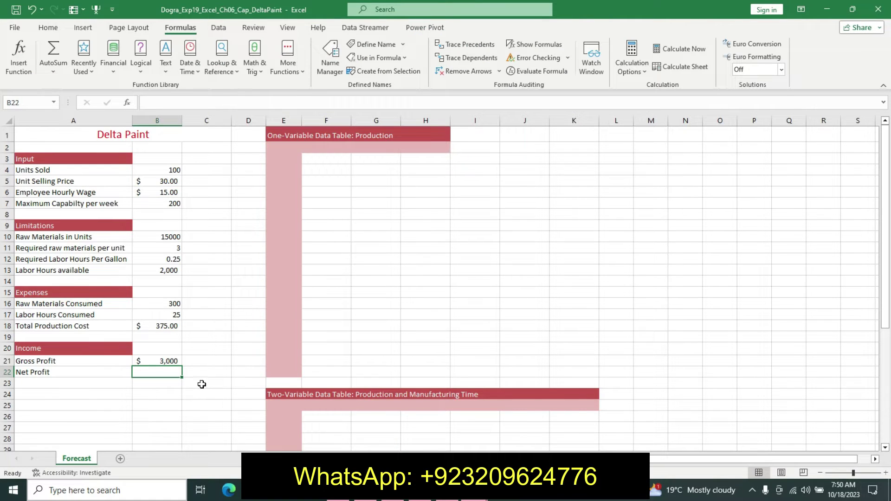
{"action": "type", "text": "="}
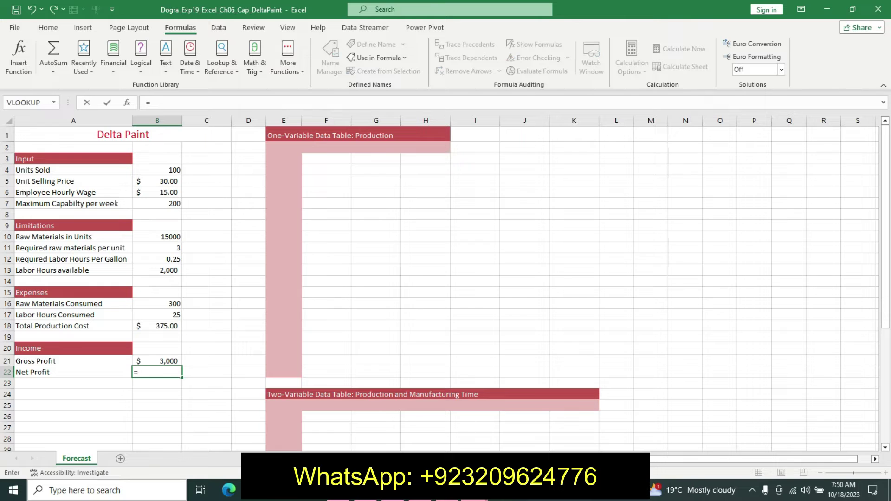
{"action": "left_click", "coordinate": [439, 499]}
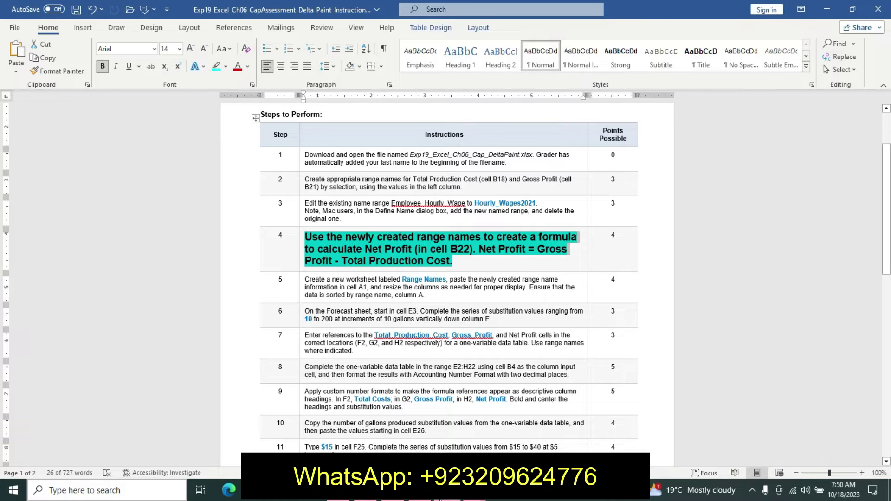
{"action": "mouse_move", "coordinate": [353, 490]}
{"action": "left_click", "coordinate": [464, 422]}
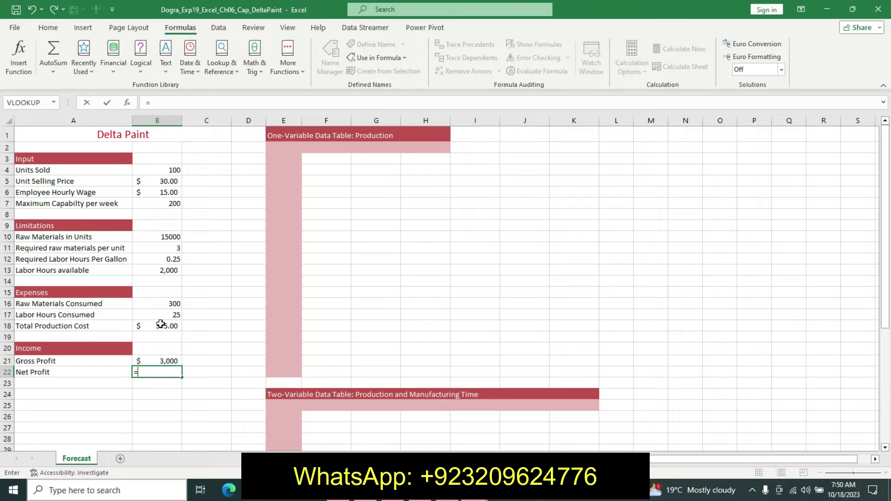
{"action": "key", "text": "alt+Tab"}
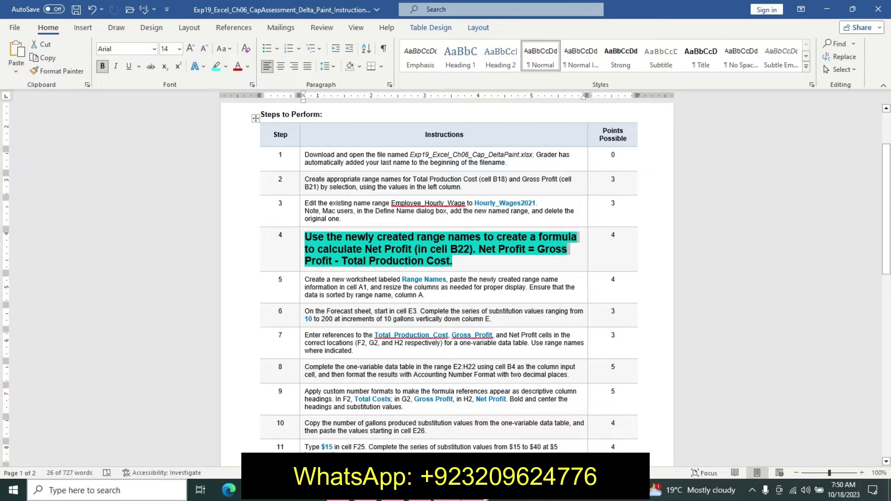
{"action": "left_click", "coordinate": [408, 431]}
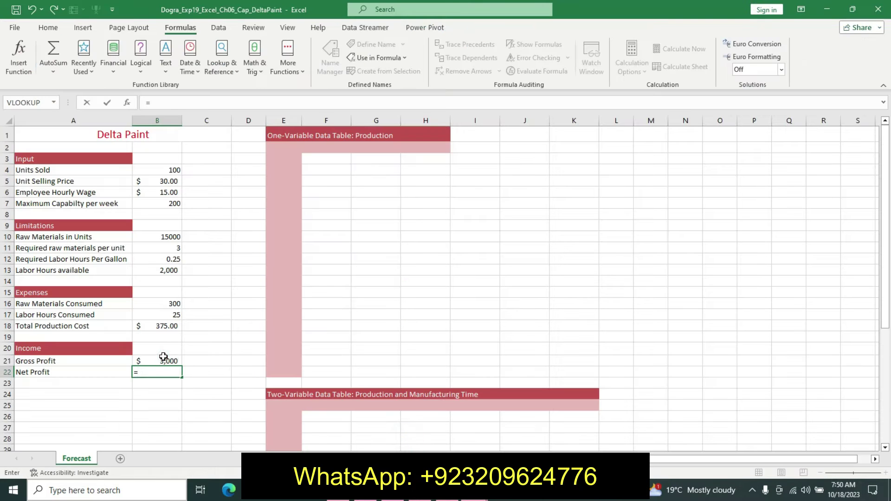
Complete B22 as =Gross_Profit-Total_Production_Cost, then undo step 4's formatting in Word.
{"action": "left_click", "coordinate": [163, 357]}
{"action": "type", "text": "="}
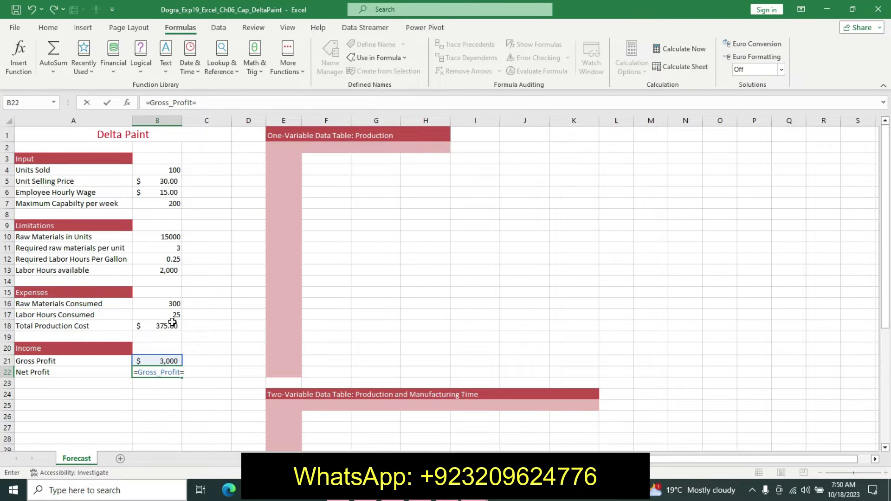
{"action": "key", "text": "BackSpace"}
{"action": "type", "text": "-"}
{"action": "left_click", "coordinate": [170, 320]}
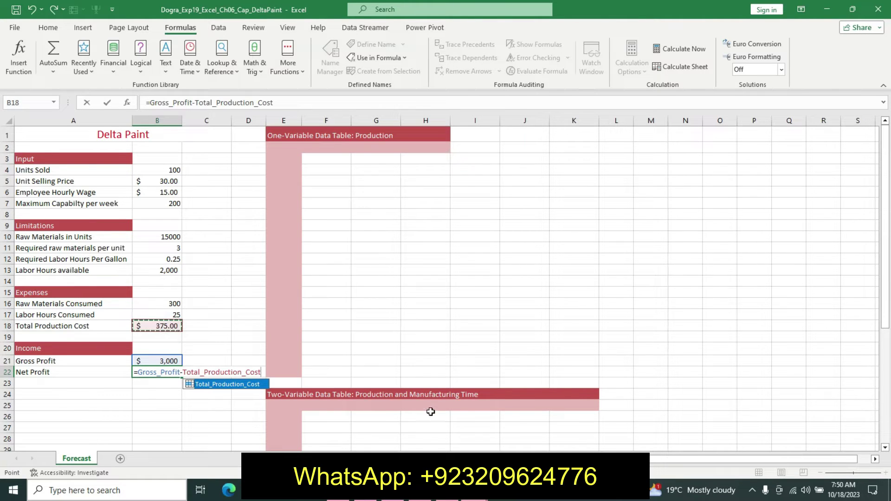
{"action": "left_click", "coordinate": [444, 498]}
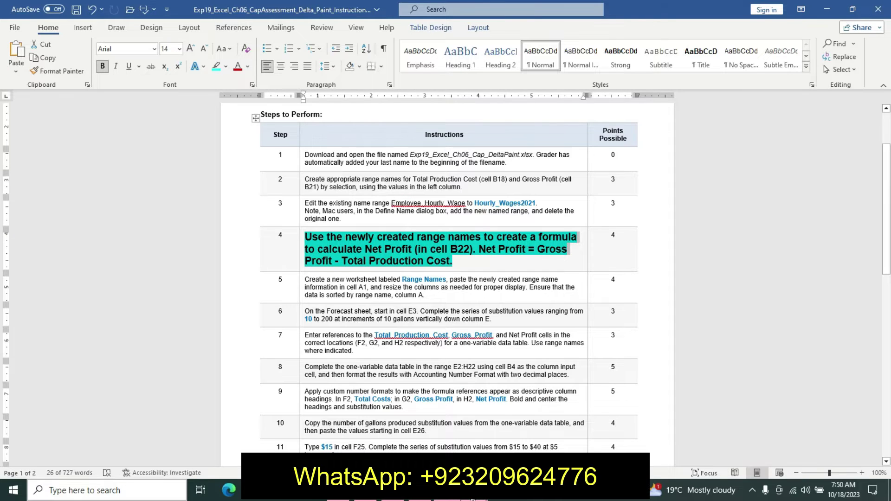
{"action": "left_click", "coordinate": [413, 425]}
{"action": "key", "text": "Return"}
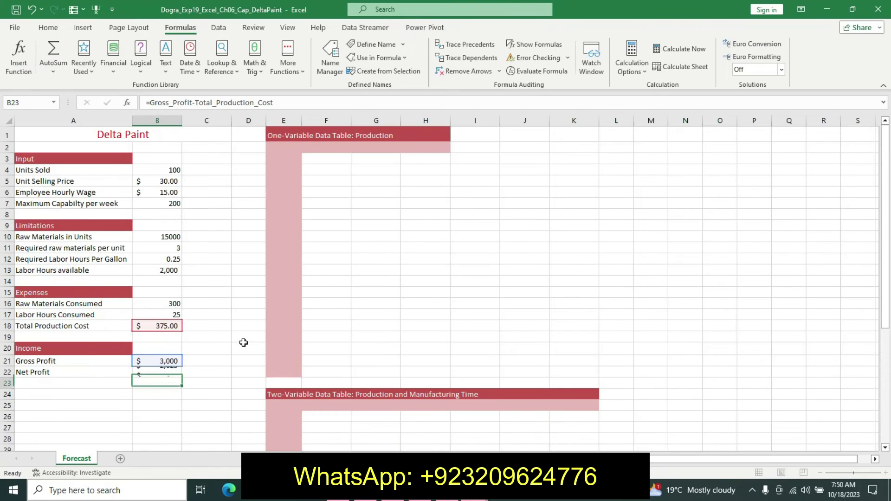
{"action": "left_click", "coordinate": [444, 498]}
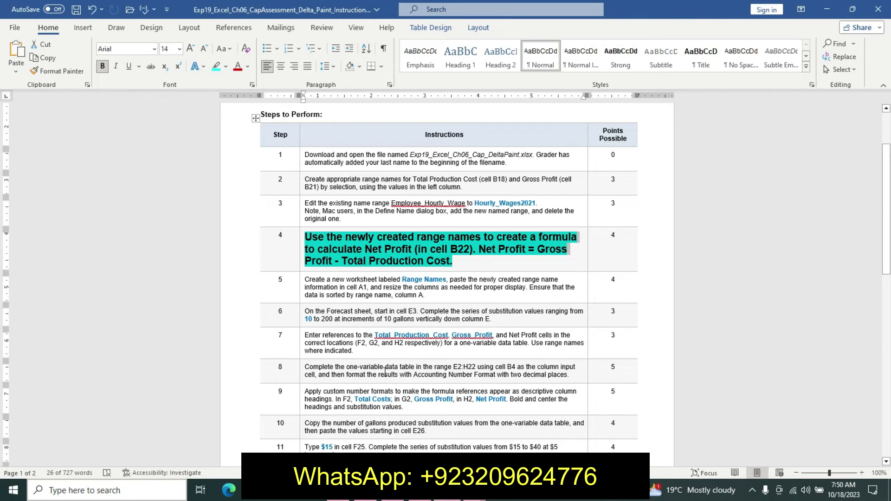
{"action": "key", "text": "ctrl+z"}
{"action": "key", "text": "ctrl+z"}
{"action": "key", "text": "ctrl+z"}
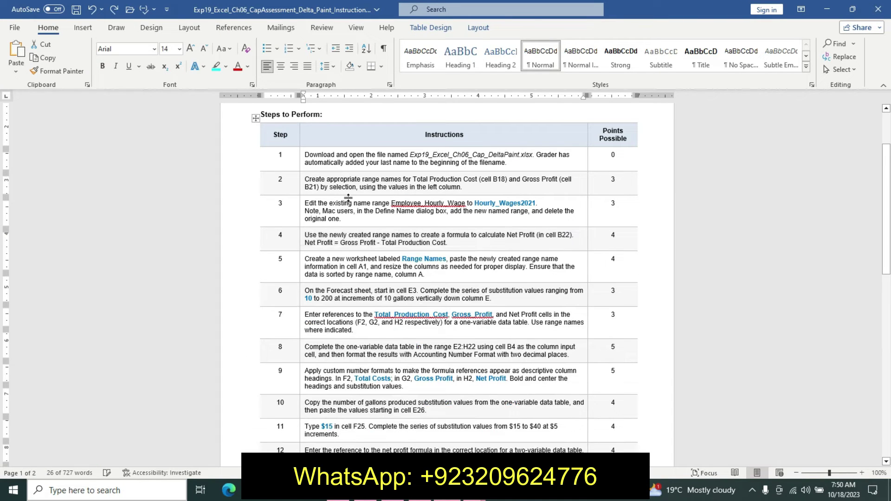
Make step 5's instruction 12 pt bold with cyan highlight, then select the words 'Range Names'.
{"action": "key", "text": "ctrl+Home"}
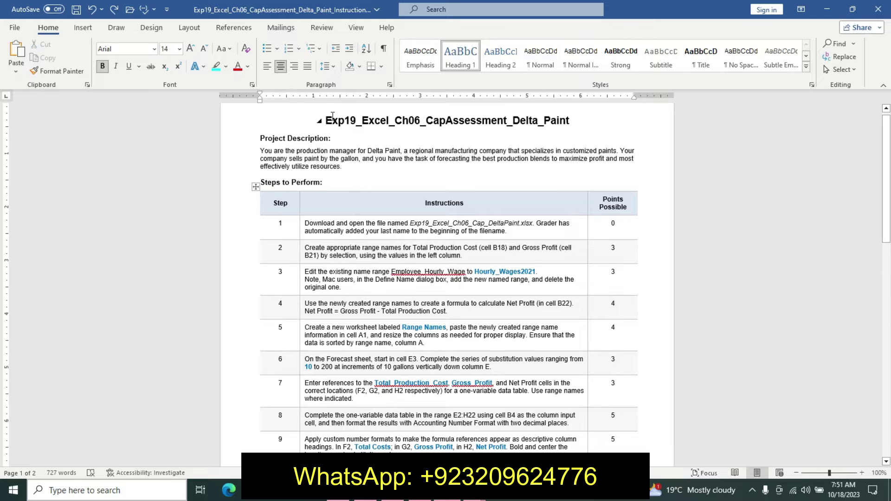
{"action": "scroll", "coordinate": [332, 116], "scroll_direction": "up", "scroll_amount": 1}
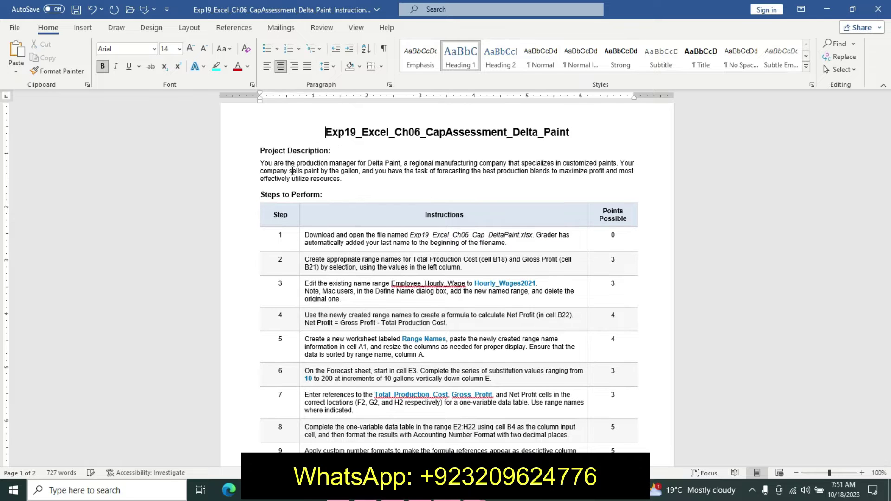
{"action": "right_click", "coordinate": [300, 348]}
{"action": "left_click", "coordinate": [365, 313]}
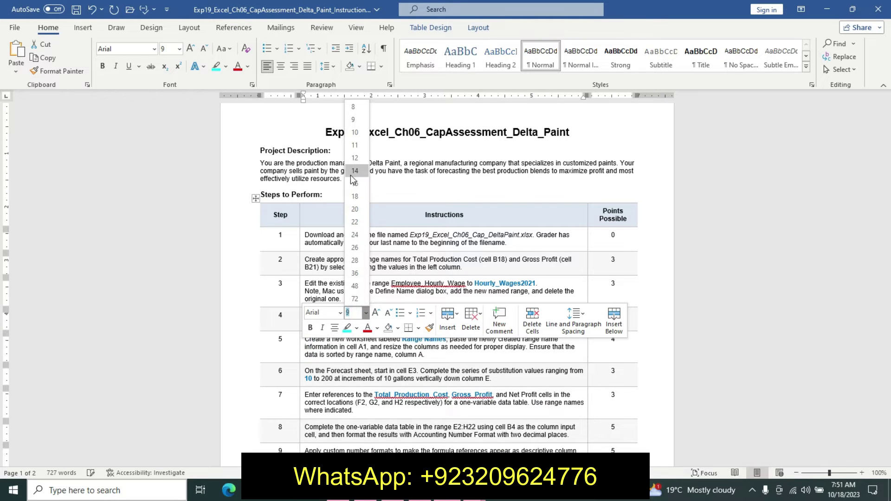
{"action": "left_click", "coordinate": [354, 157]}
{"action": "left_click", "coordinate": [309, 327]}
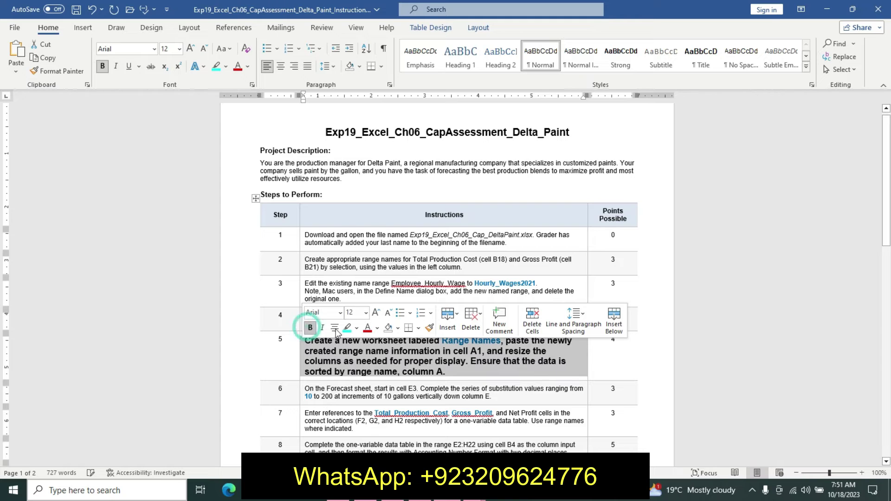
{"action": "left_click", "coordinate": [347, 328]}
{"action": "left_click", "coordinate": [367, 371]}
{"action": "left_click_drag", "start_coordinate": [442, 341], "coordinate": [498, 341]}
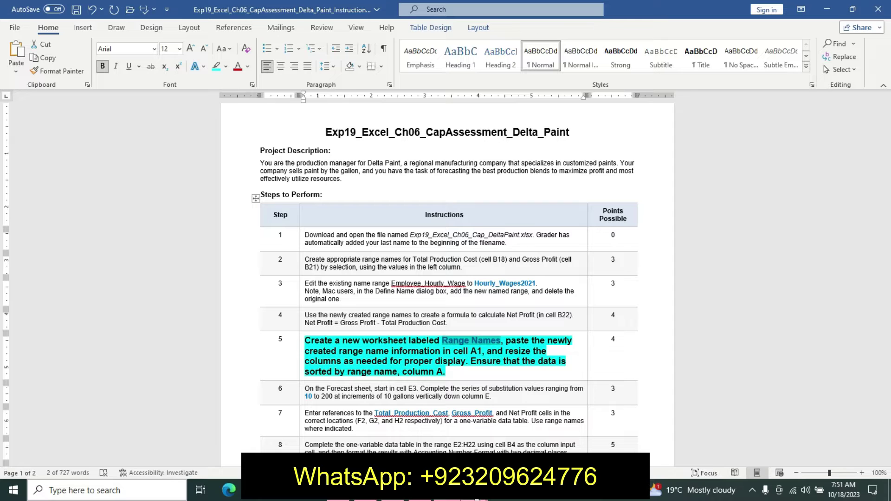
Add a new worksheet in Excel and rename it 'Range Names'.
{"action": "mouse_move", "coordinate": [475, 495]}
{"action": "left_click", "coordinate": [409, 425]}
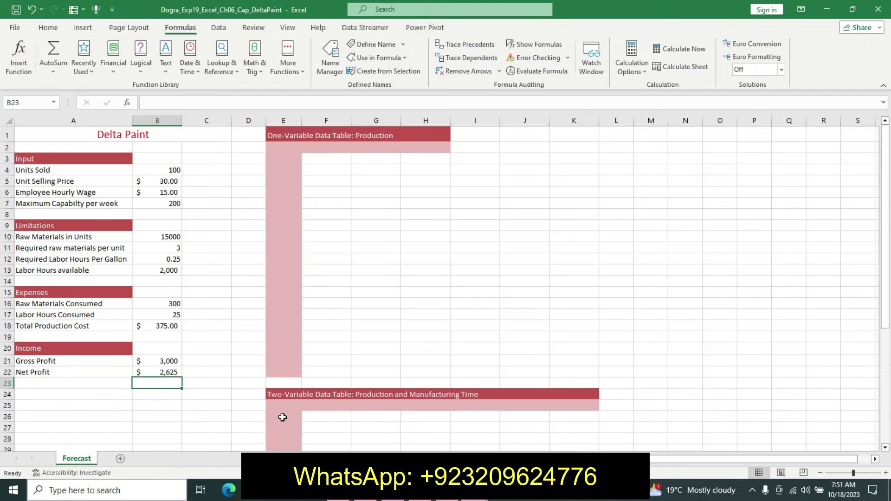
{"action": "left_click", "coordinate": [120, 459]}
{"action": "right_click", "coordinate": [116, 460]}
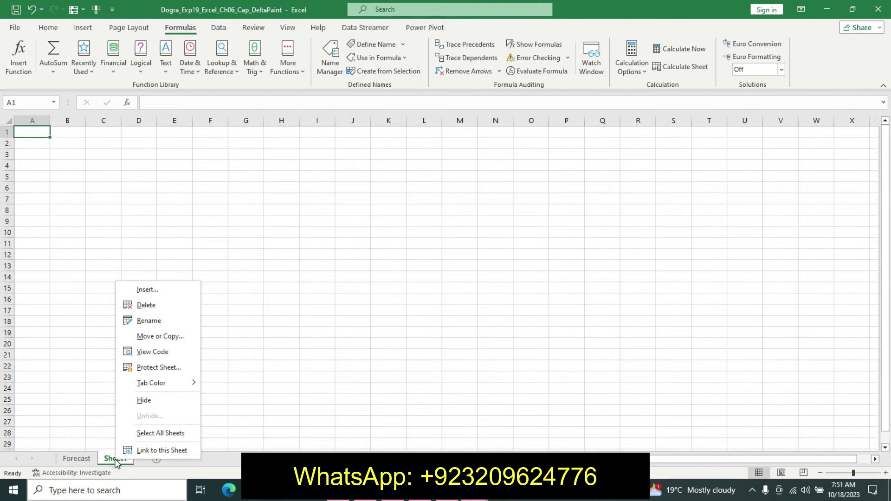
{"action": "left_click", "coordinate": [135, 321]}
{"action": "type", "text": "Range Names"}
{"action": "key", "text": "Return"}
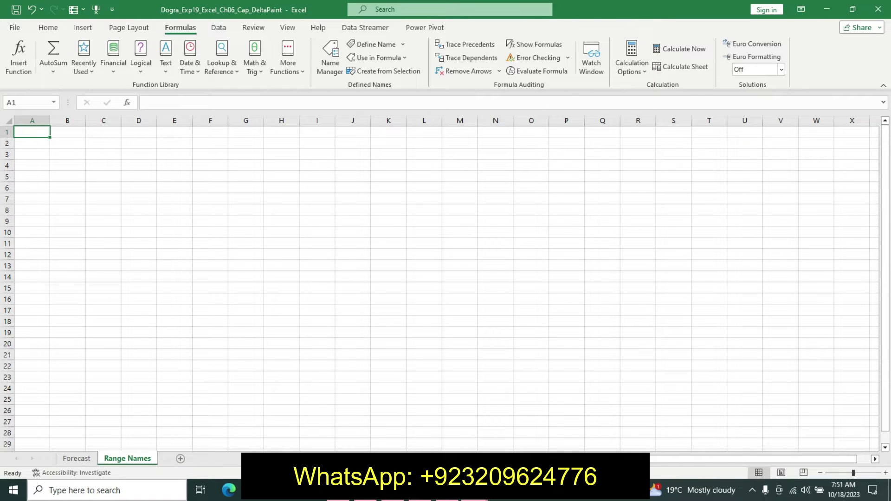
Paste the list of defined range names into A1:B3 and AutoFit the column widths.
{"action": "key", "text": "alt+Tab"}
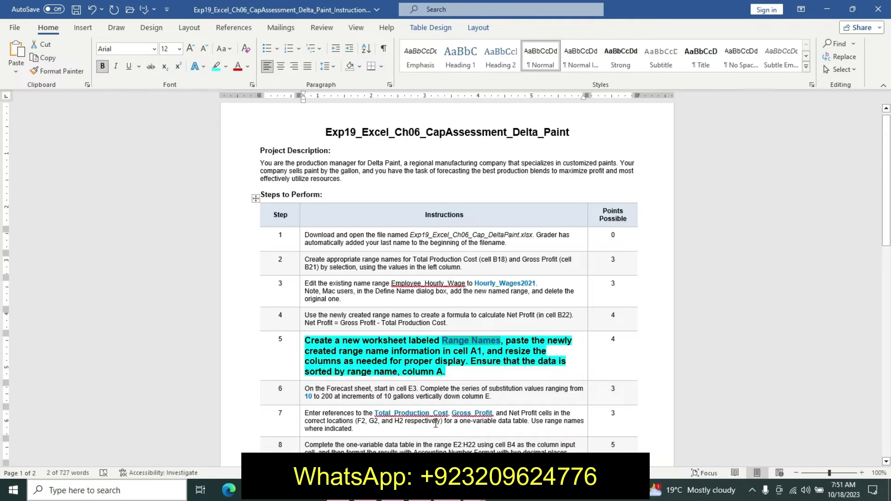
{"action": "left_click", "coordinate": [473, 490]}
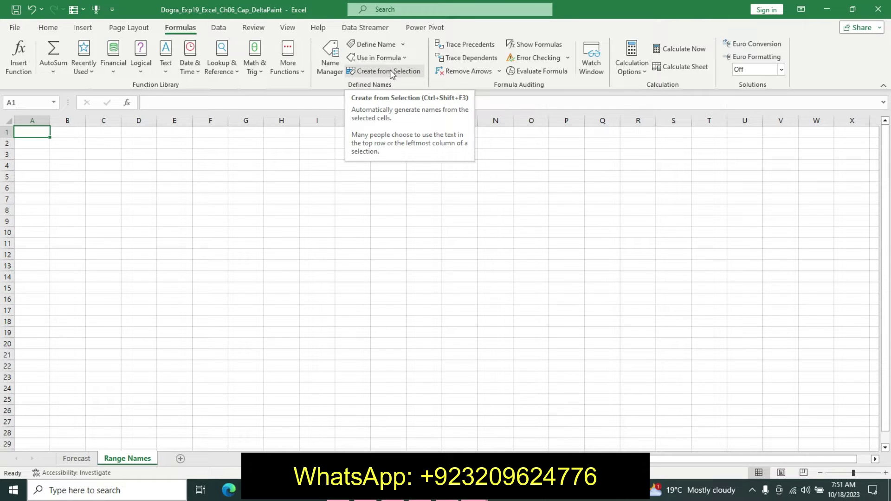
{"action": "left_click", "coordinate": [378, 57]}
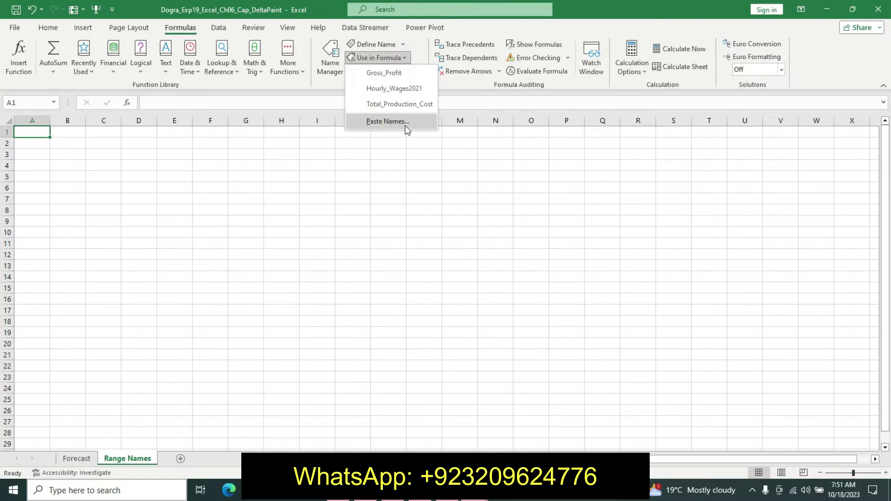
{"action": "left_click", "coordinate": [406, 124]}
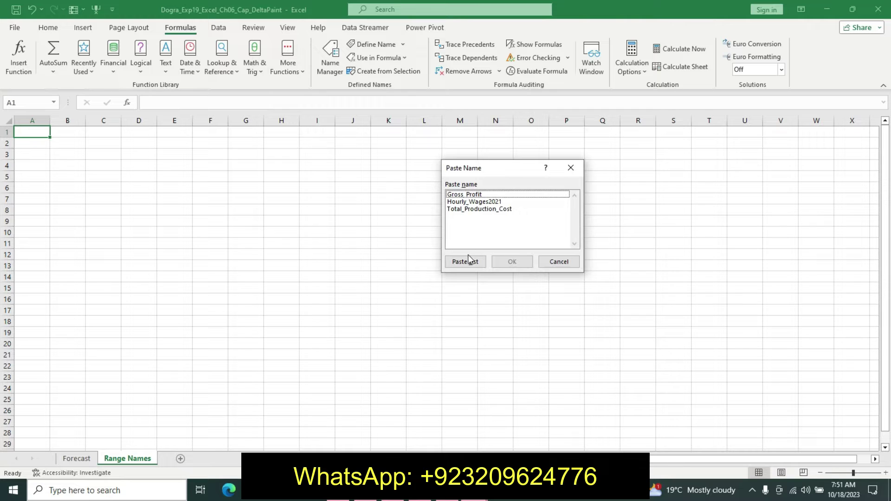
{"action": "left_click", "coordinate": [464, 261]}
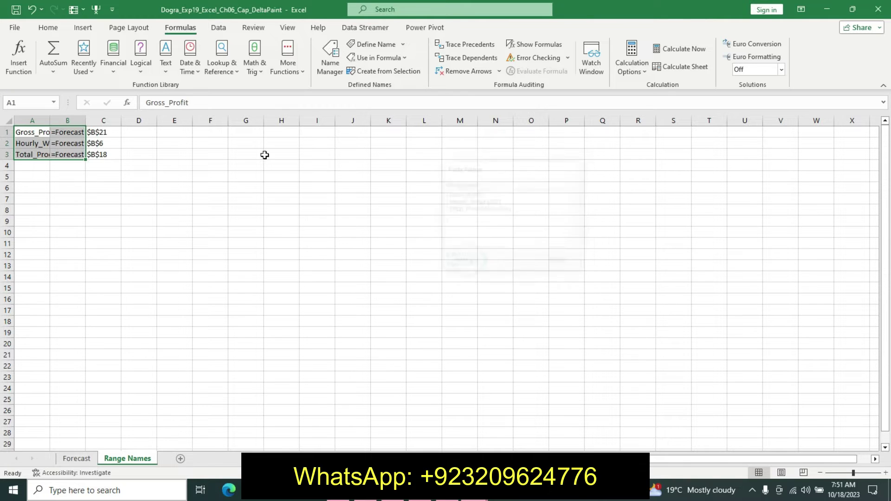
{"action": "left_click", "coordinate": [55, 30]}
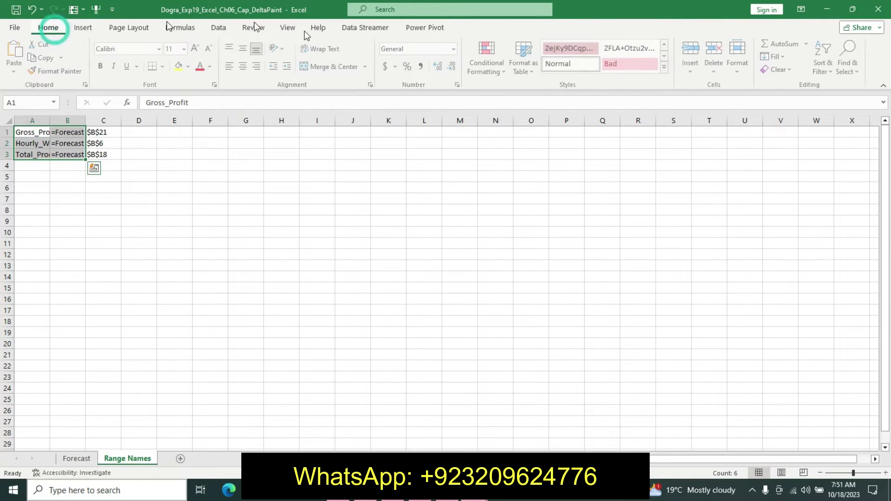
{"action": "left_click", "coordinate": [738, 70]}
{"action": "left_click", "coordinate": [754, 153]}
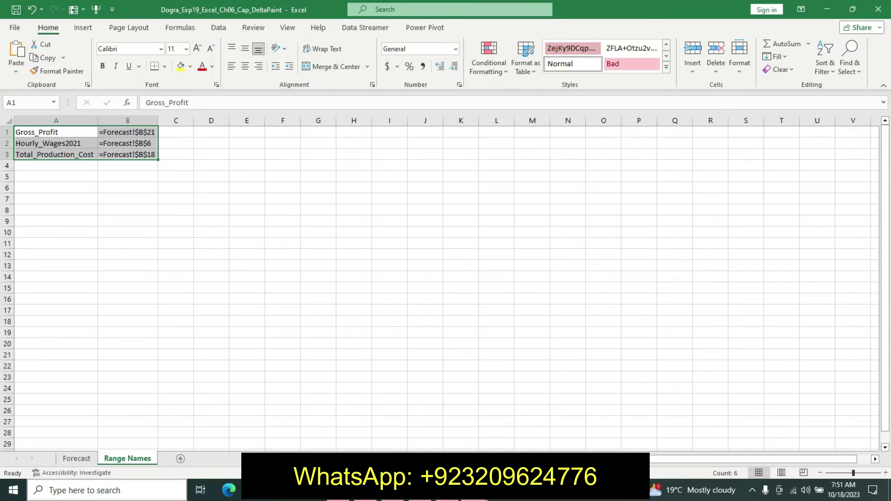
{"action": "key", "text": "alt+Tab"}
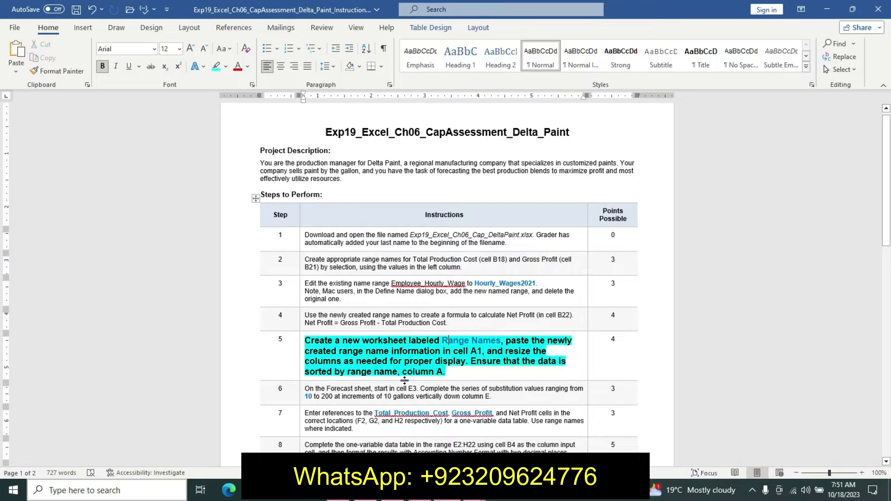
Undo step 5's emphasis and make step 6's instruction 12 pt bold with cyan highlight.
{"action": "key", "text": "ctrl+z"}
{"action": "key", "text": "ctrl+z"}
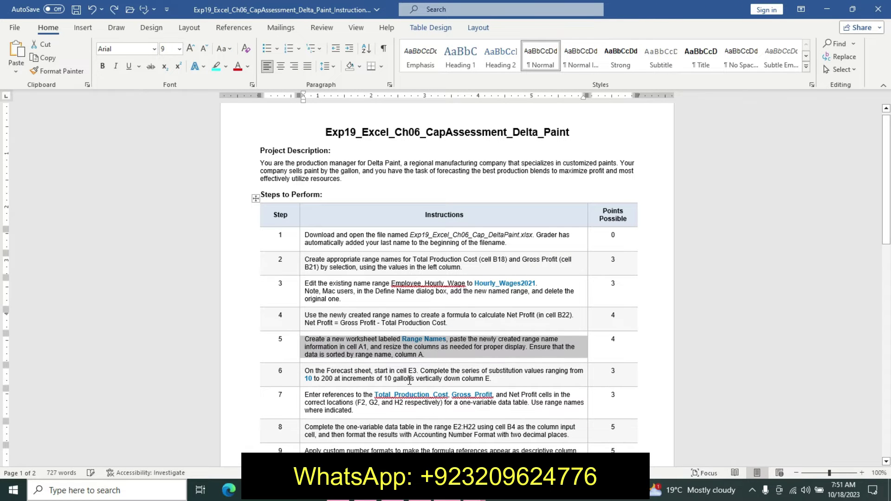
{"action": "left_click_drag", "start_coordinate": [886, 197], "coordinate": [693, 210]}
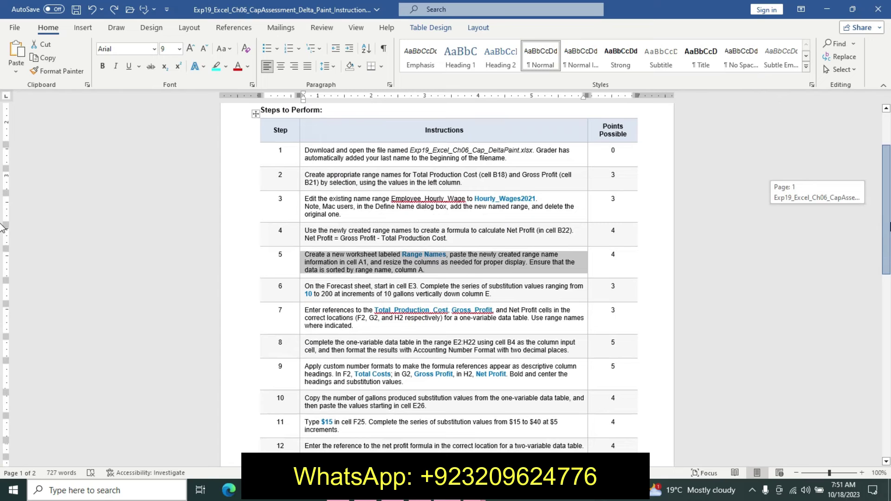
{"action": "left_click", "coordinate": [302, 294]}
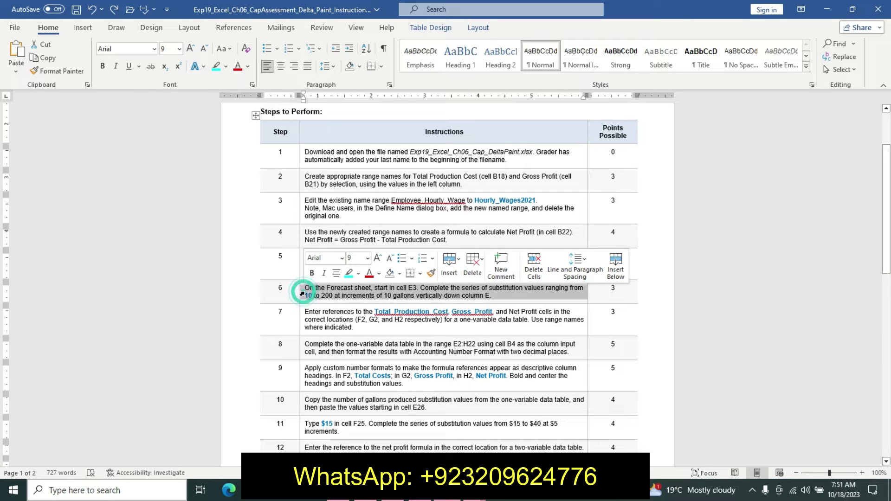
{"action": "left_click", "coordinate": [367, 259]}
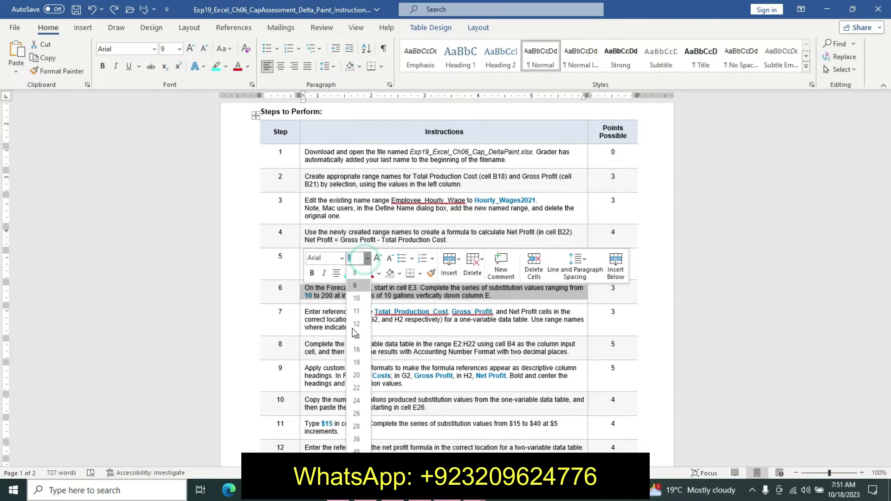
{"action": "left_click", "coordinate": [356, 324]}
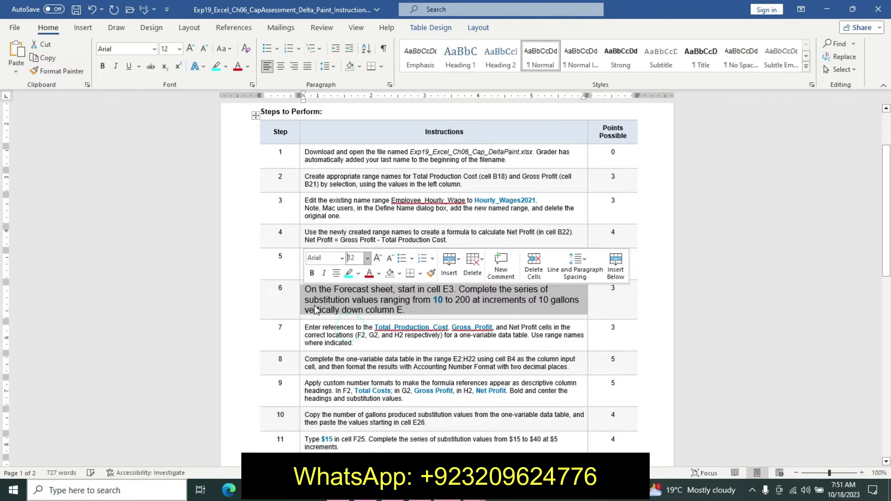
{"action": "left_click", "coordinate": [312, 273]}
{"action": "left_click", "coordinate": [352, 275]}
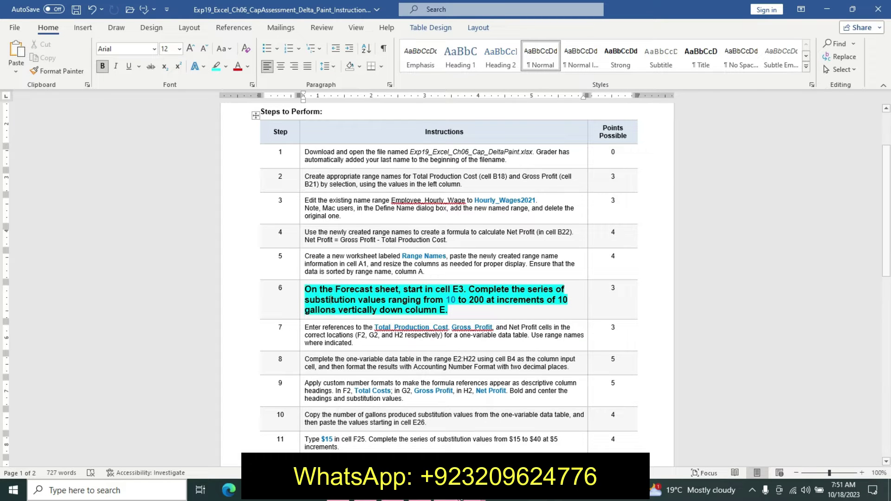
{"action": "mouse_move", "coordinate": [460, 491]}
{"action": "left_click", "coordinate": [413, 422]}
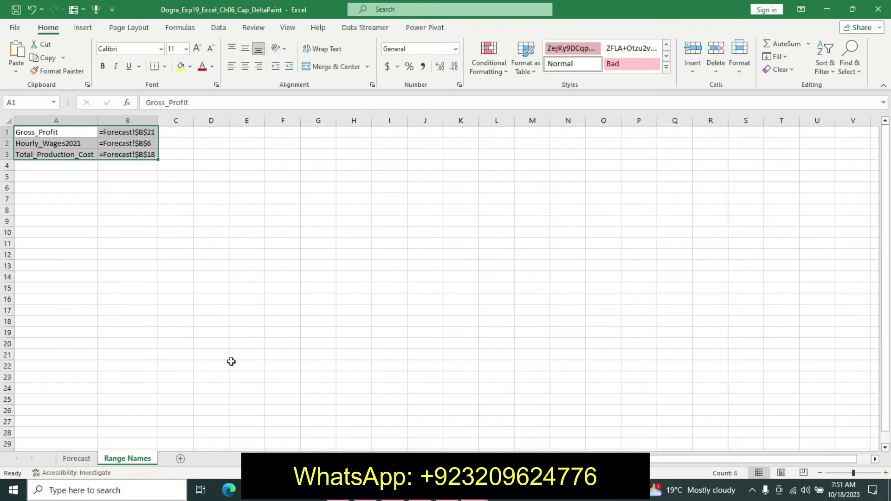
On the Forecast sheet, enter 10 and 20 in E3:E4 and fill down to 200 in E22.
{"action": "left_click", "coordinate": [77, 458]}
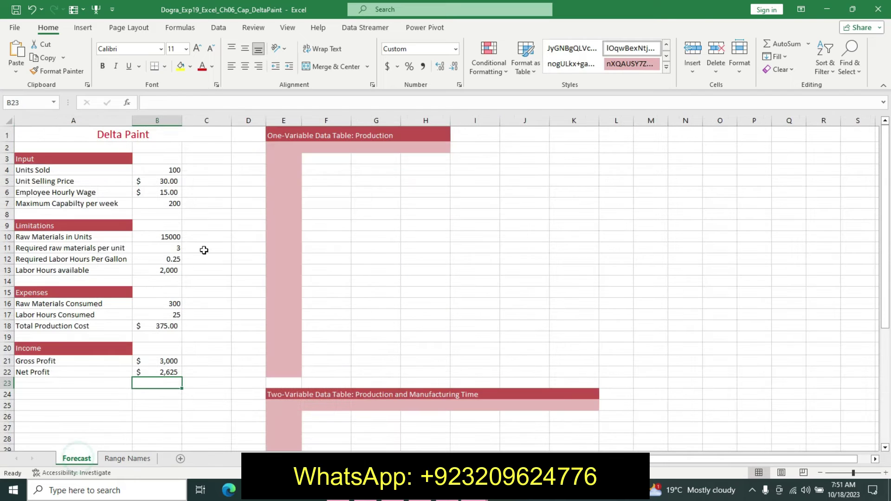
{"action": "left_click", "coordinate": [283, 156]}
{"action": "key", "text": "alt+Tab"}
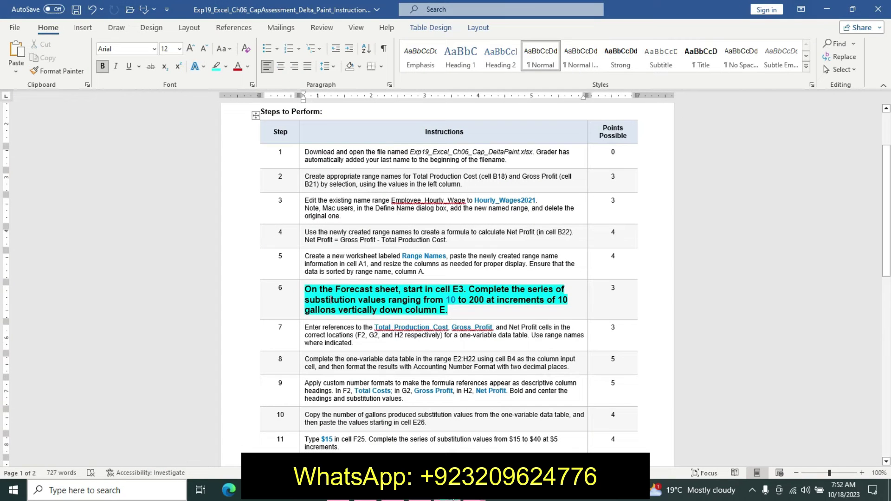
{"action": "left_click", "coordinate": [400, 431]}
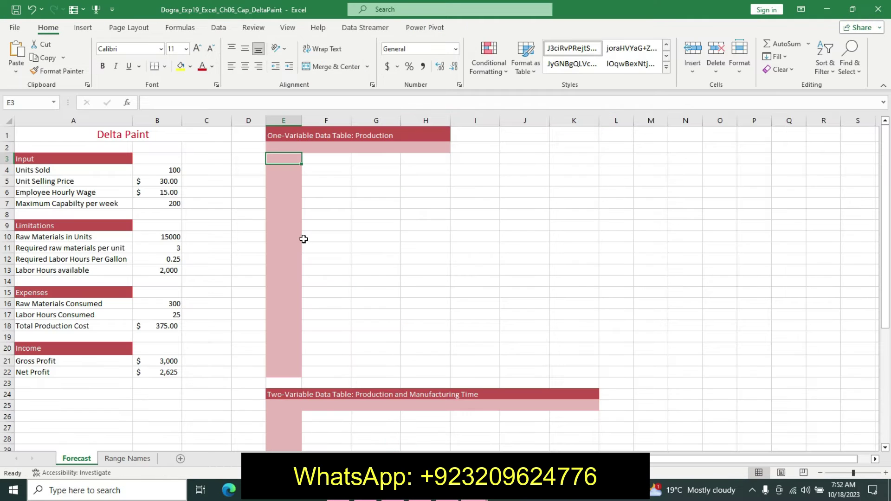
{"action": "type", "text": "10"}
{"action": "key", "text": "Return"}
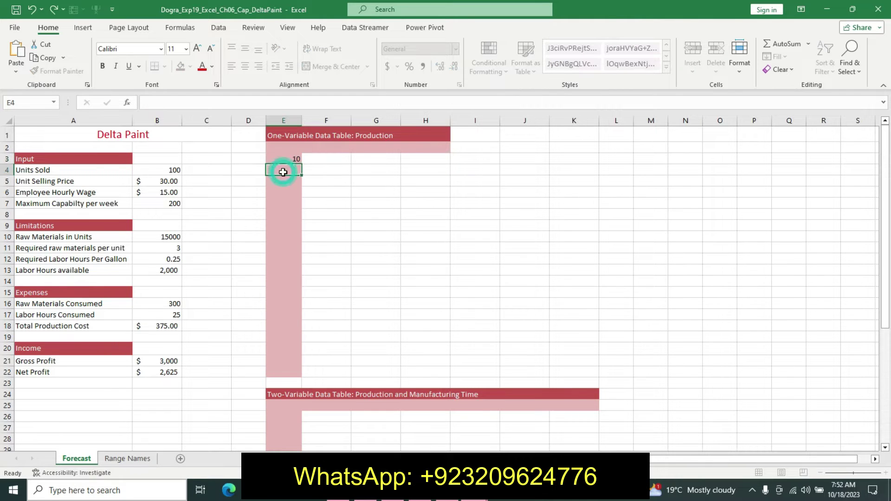
{"action": "type", "text": "20"}
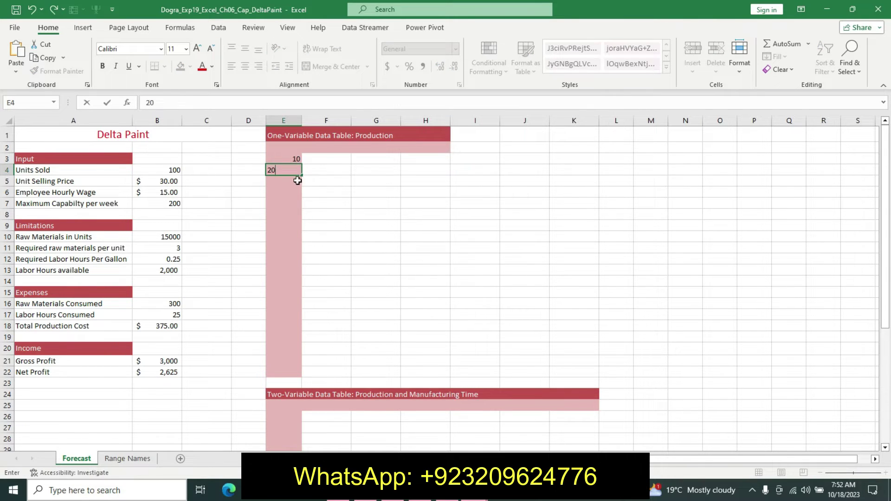
{"action": "left_click", "coordinate": [296, 180]}
{"action": "left_click_drag", "start_coordinate": [290, 160], "coordinate": [294, 269]}
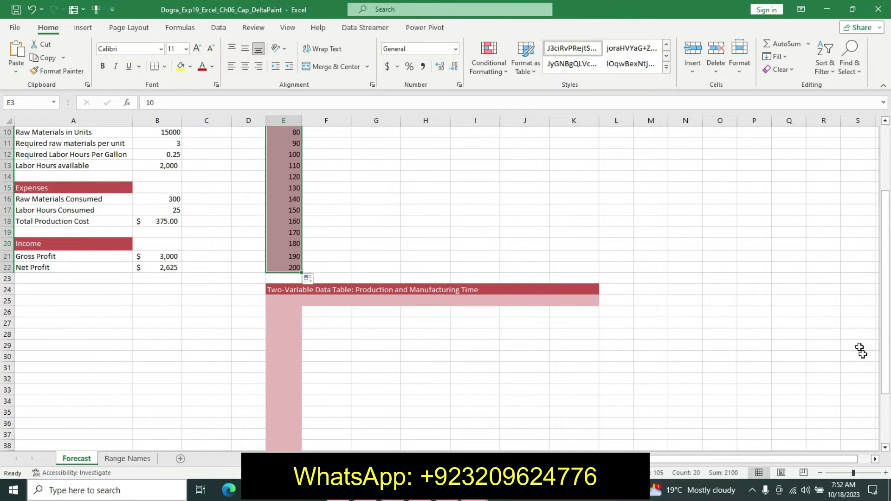
{"action": "scroll", "coordinate": [886, 383], "scroll_direction": "up", "scroll_amount": 3}
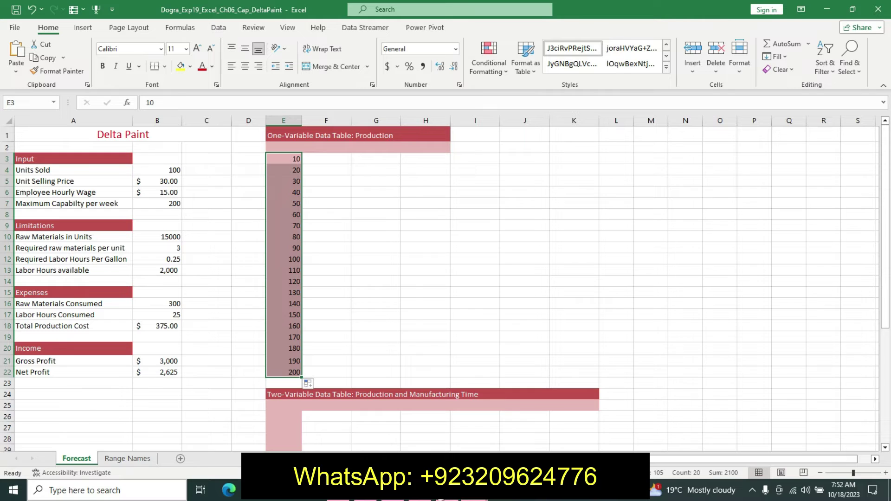
{"action": "key", "text": "alt+Tab"}
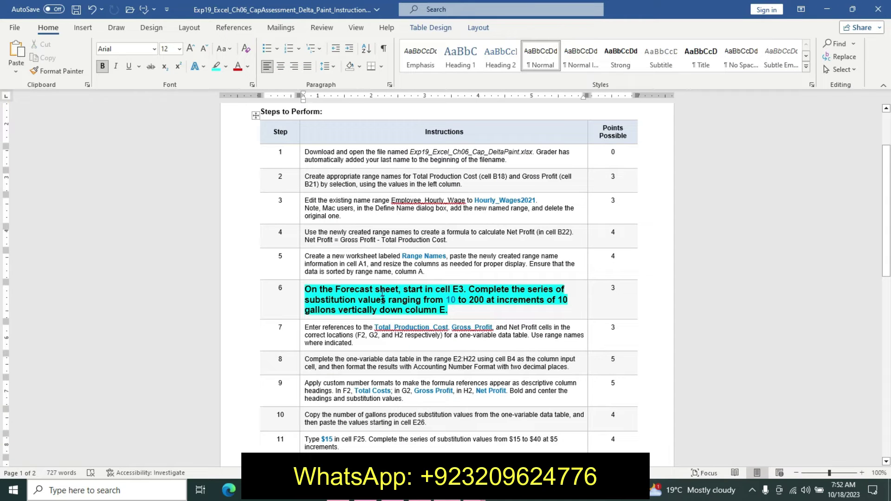
{"action": "key", "text": "ctrl+z"}
{"action": "key", "text": "ctrl+z"}
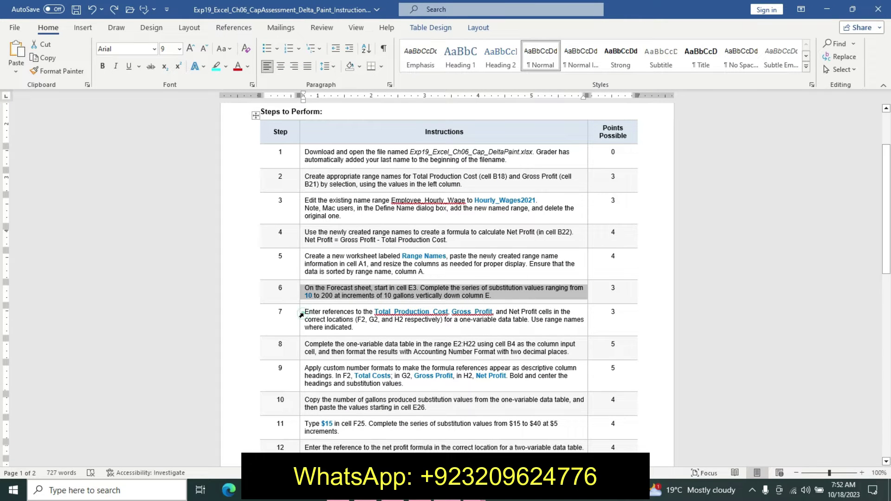
{"action": "left_click", "coordinate": [301, 315]}
{"action": "left_click", "coordinate": [367, 280]}
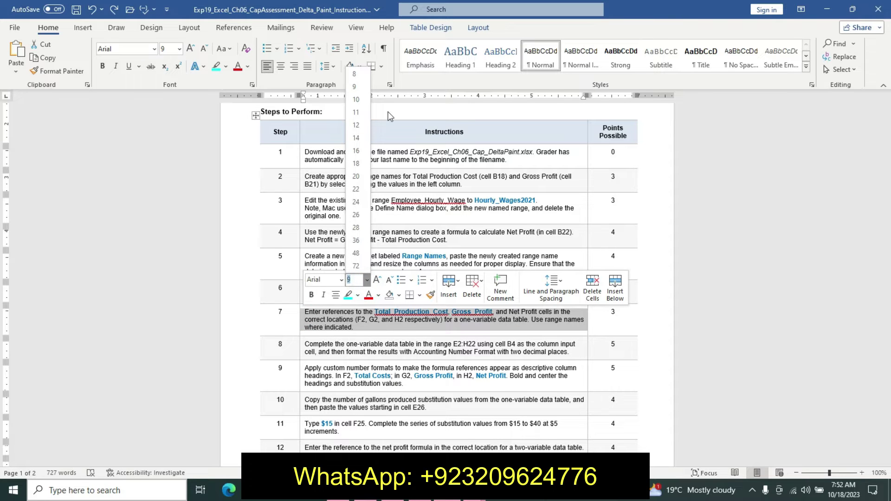
{"action": "left_click", "coordinate": [355, 125]}
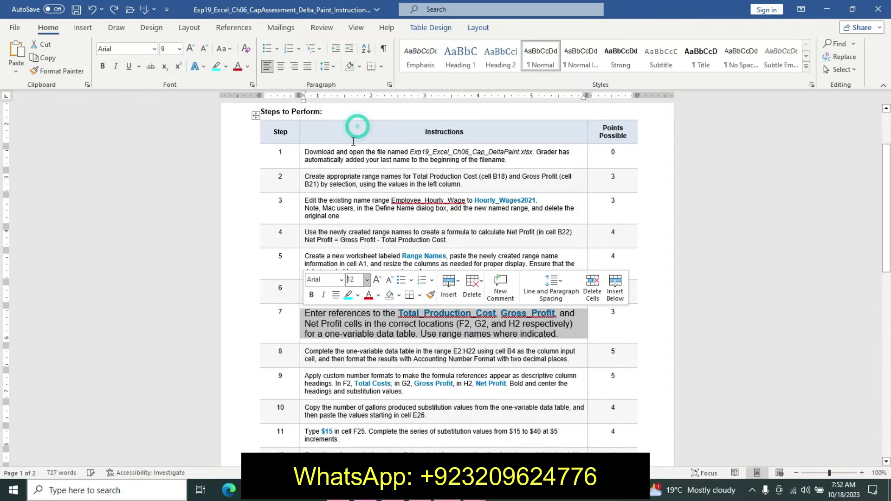
{"action": "left_click", "coordinate": [310, 295]}
{"action": "left_click", "coordinate": [347, 294]}
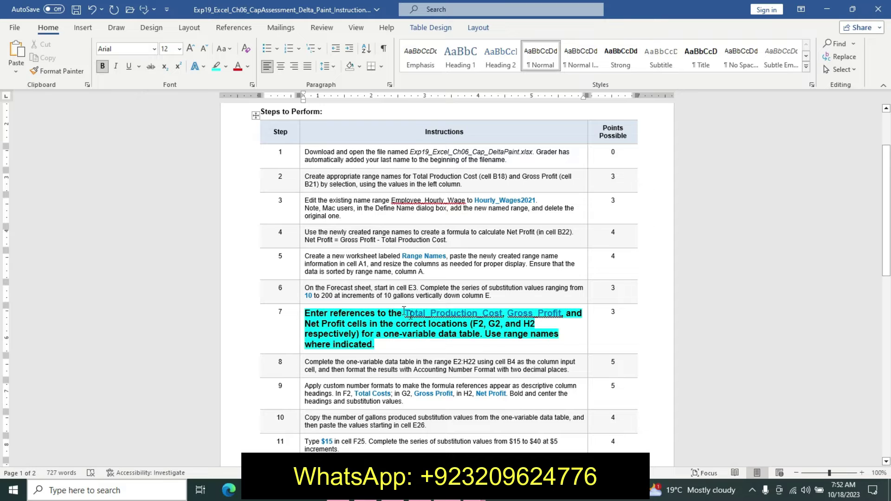
{"action": "left_click_drag", "start_coordinate": [405, 314], "coordinate": [448, 316]}
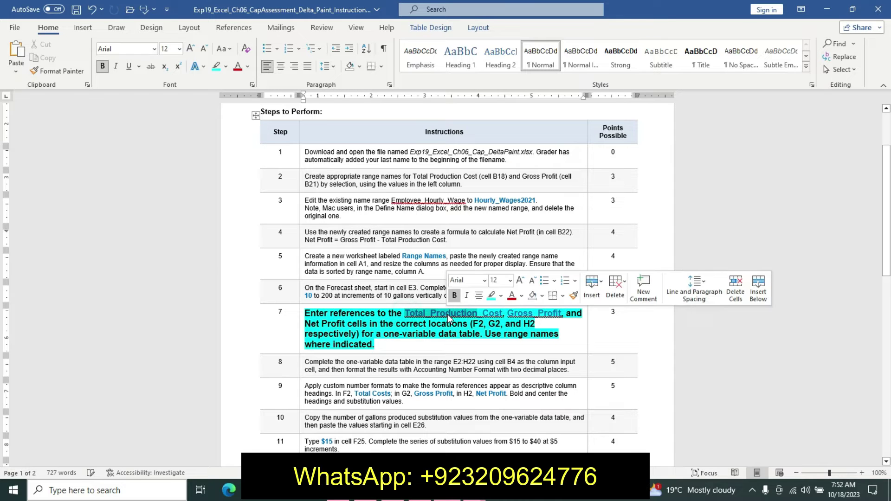
{"action": "key", "text": "ctrl+c"}
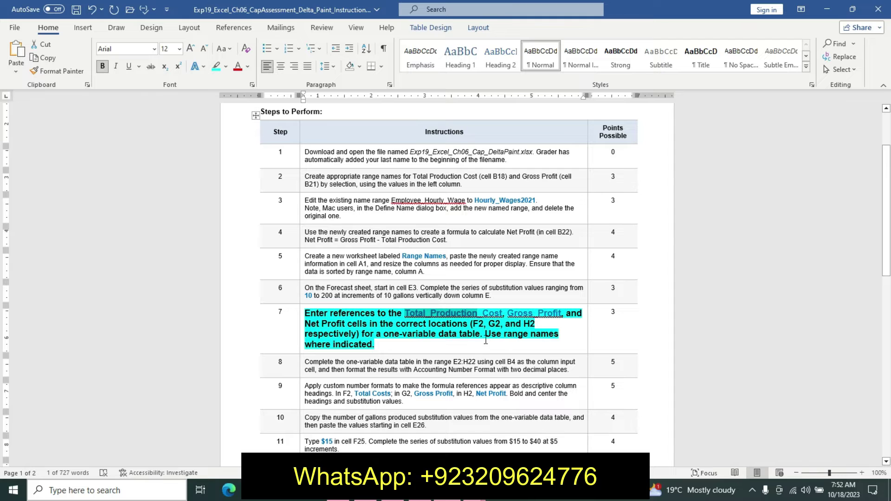
{"action": "left_click", "coordinate": [471, 349]}
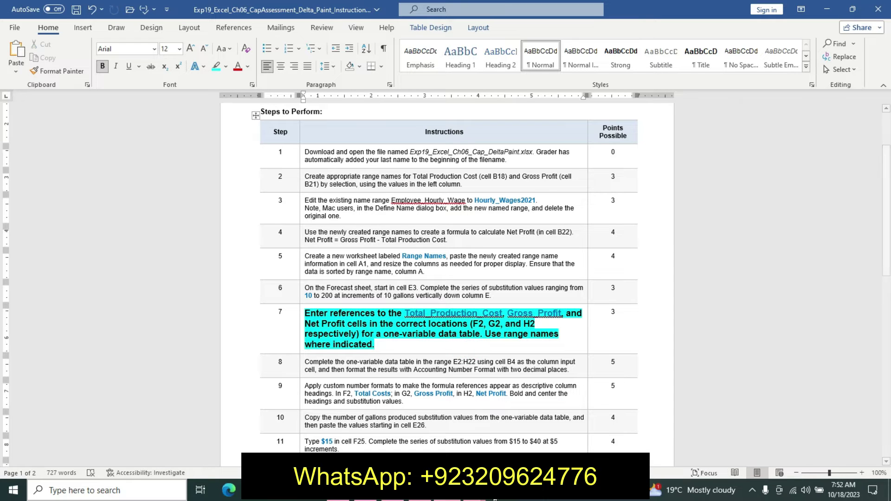
Enter a formula in F2 referencing the total production cost in B18.
{"action": "left_click", "coordinate": [506, 464]}
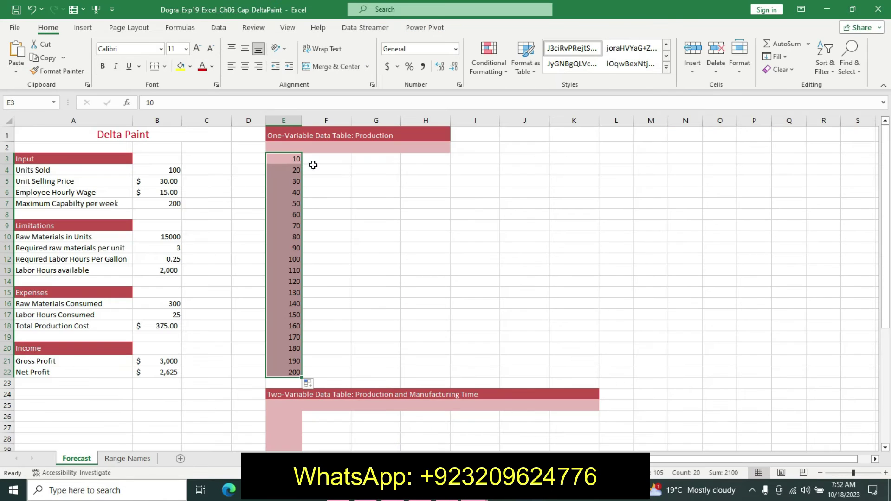
{"action": "left_click", "coordinate": [322, 146]}
{"action": "type", "text": "="}
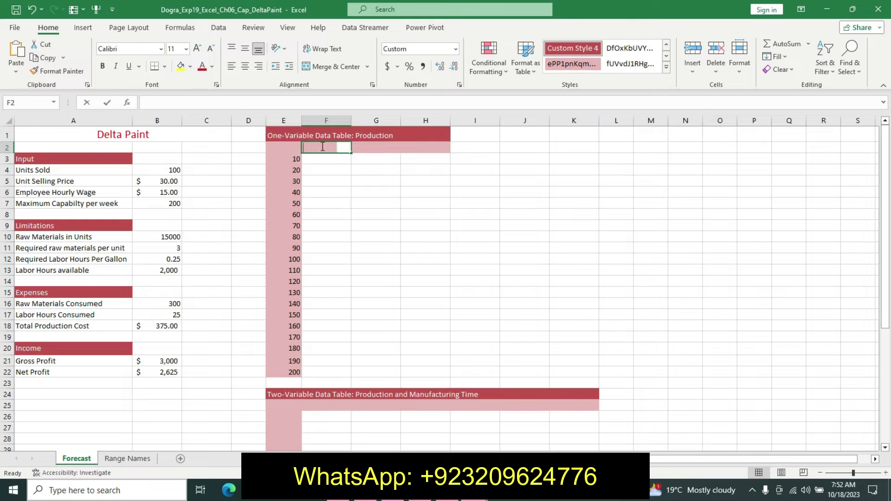
{"action": "left_click", "coordinate": [499, 490]}
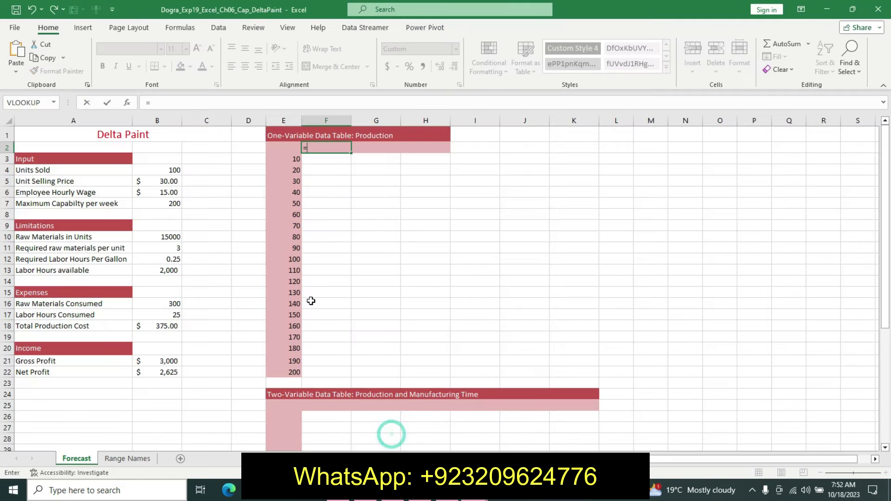
{"action": "left_click", "coordinate": [391, 435]}
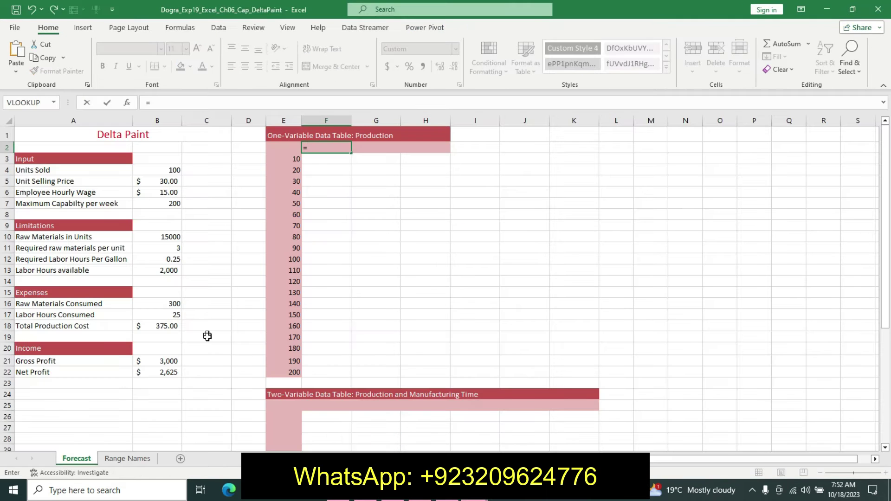
{"action": "left_click", "coordinate": [179, 328]}
{"action": "key", "text": "Return"}
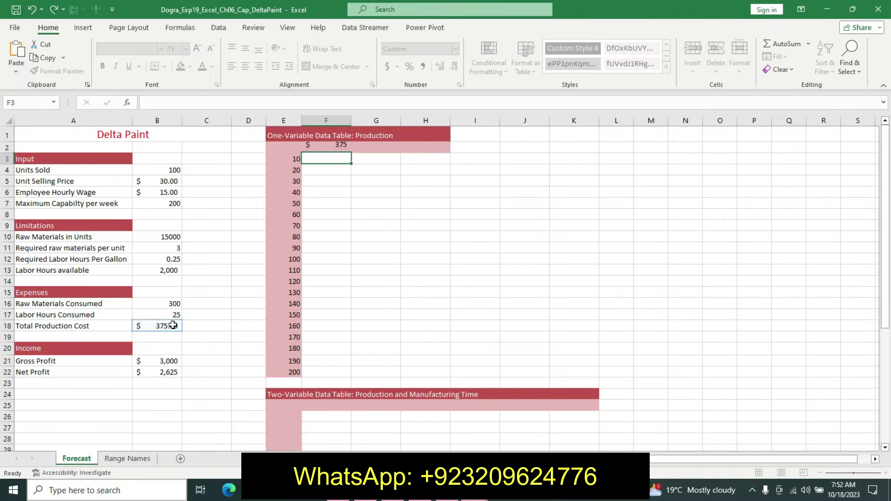
Enter a formula in G2 referencing Gross_Profit in B21.
{"action": "left_click", "coordinate": [377, 148]}
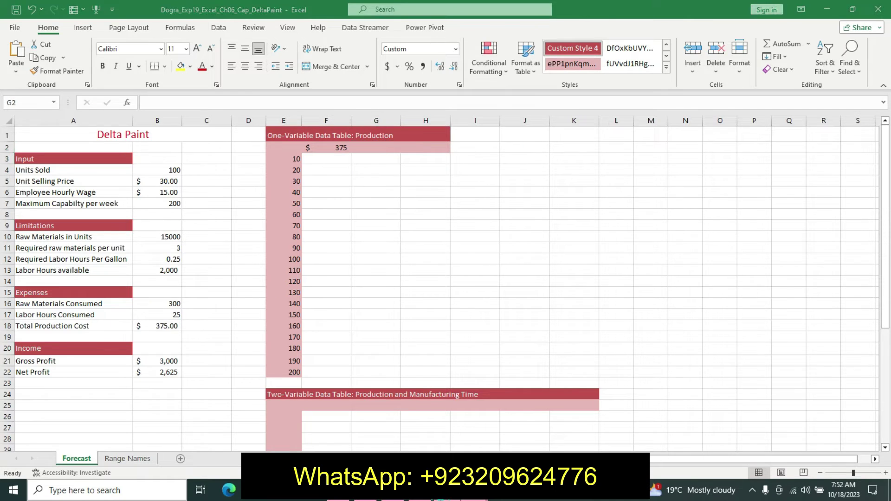
{"action": "left_click", "coordinate": [498, 491]}
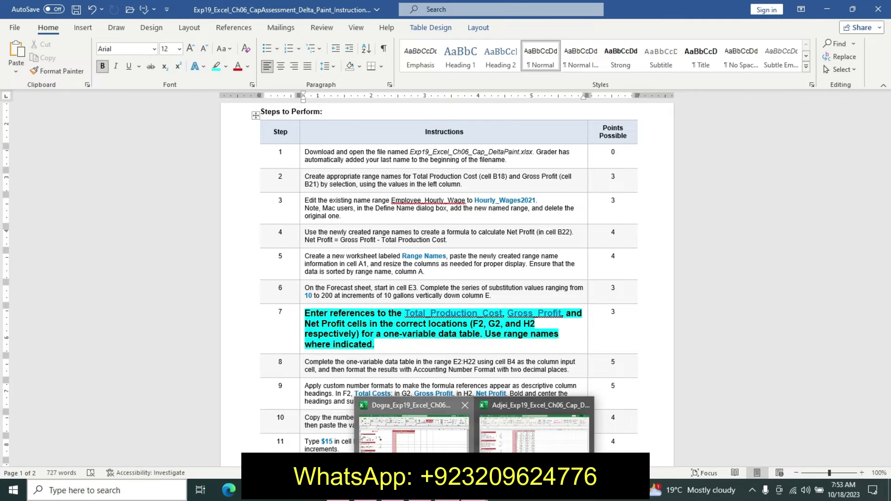
{"action": "left_click", "coordinate": [412, 429]}
{"action": "left_click", "coordinate": [375, 147]}
{"action": "type", "text": "="}
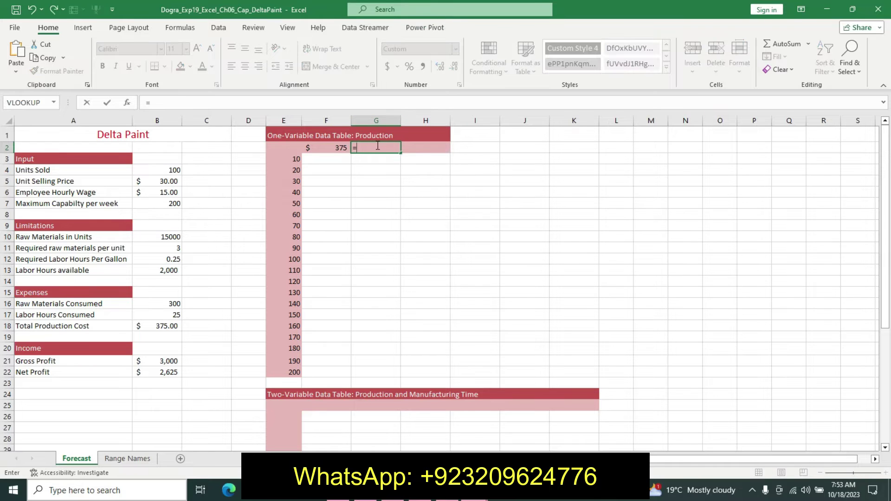
{"action": "left_click", "coordinate": [158, 361]}
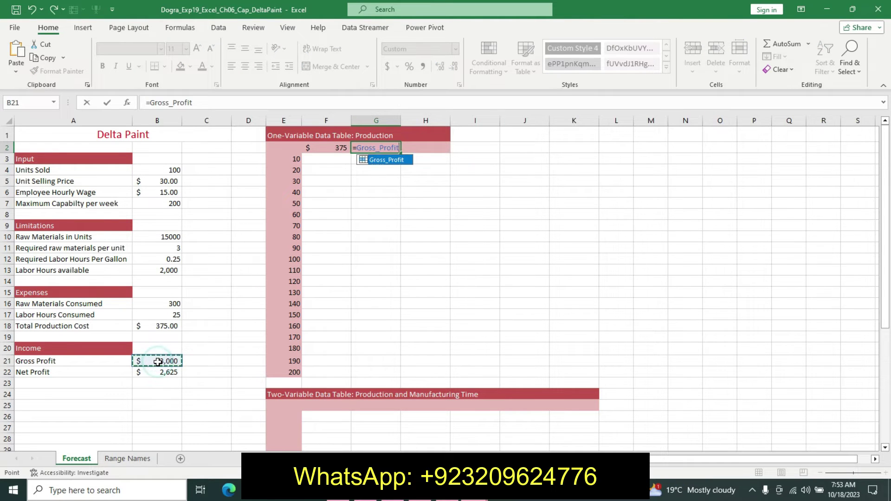
{"action": "key", "text": "Return"}
Enter a formula in H2 referencing net profit in B22.
{"action": "left_click", "coordinate": [411, 148]}
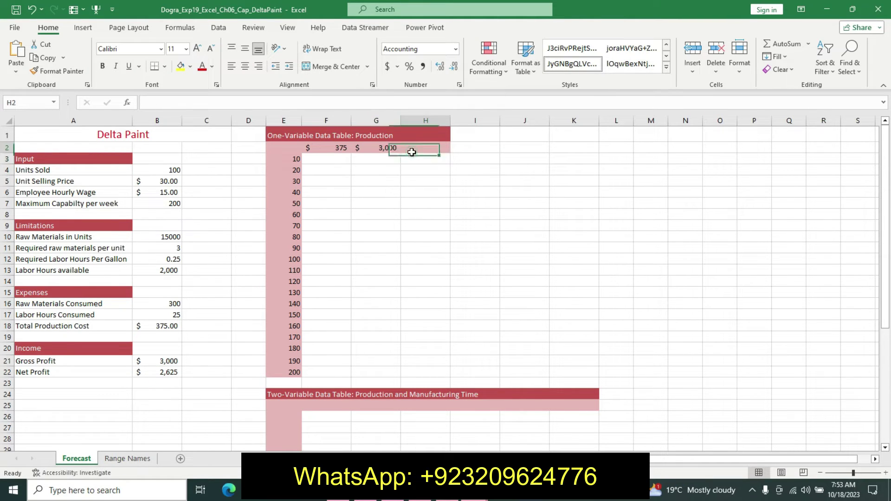
{"action": "left_click", "coordinate": [454, 498]}
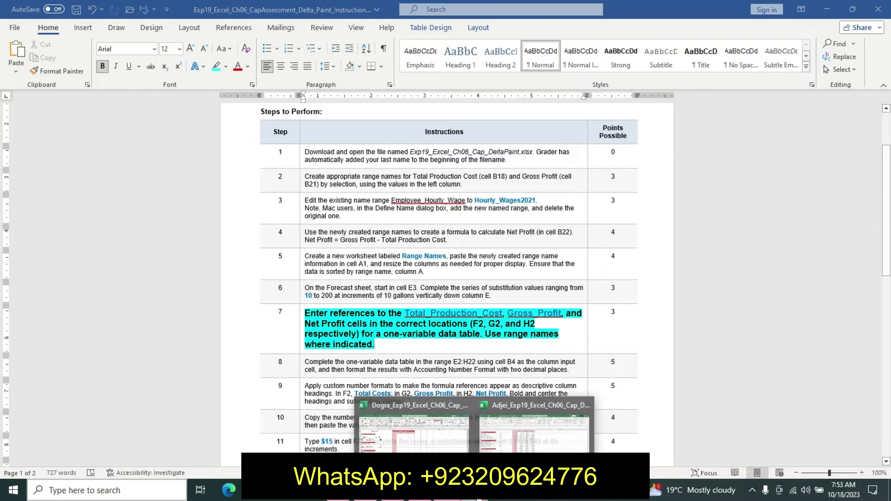
{"action": "left_click", "coordinate": [411, 441]}
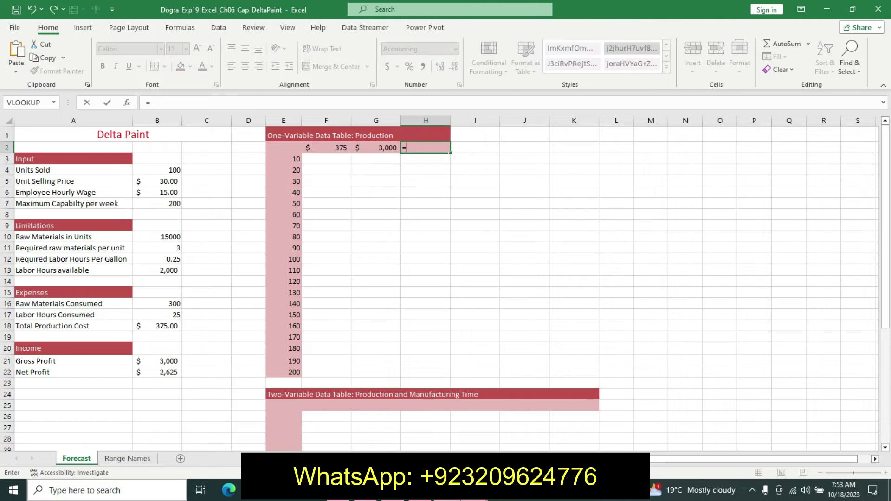
{"action": "left_click", "coordinate": [455, 498]}
{"action": "mouse_move", "coordinate": [470, 496]}
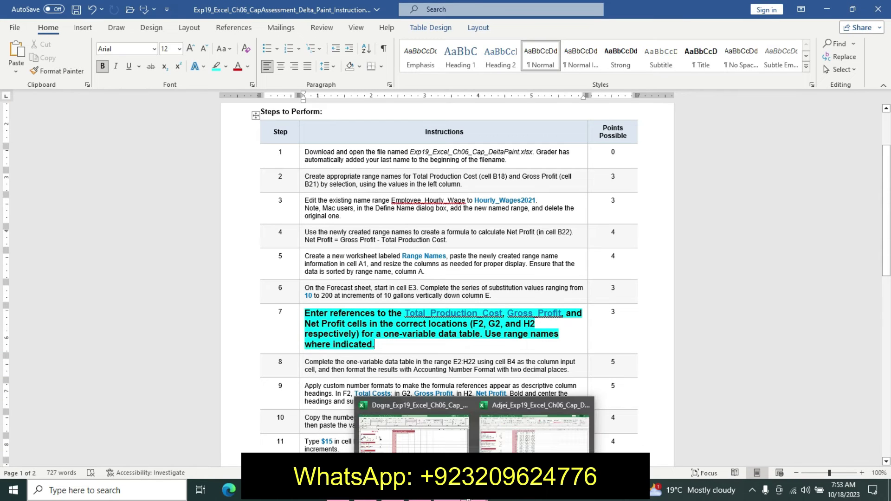
{"action": "left_click", "coordinate": [411, 441]}
{"action": "left_click", "coordinate": [172, 371]}
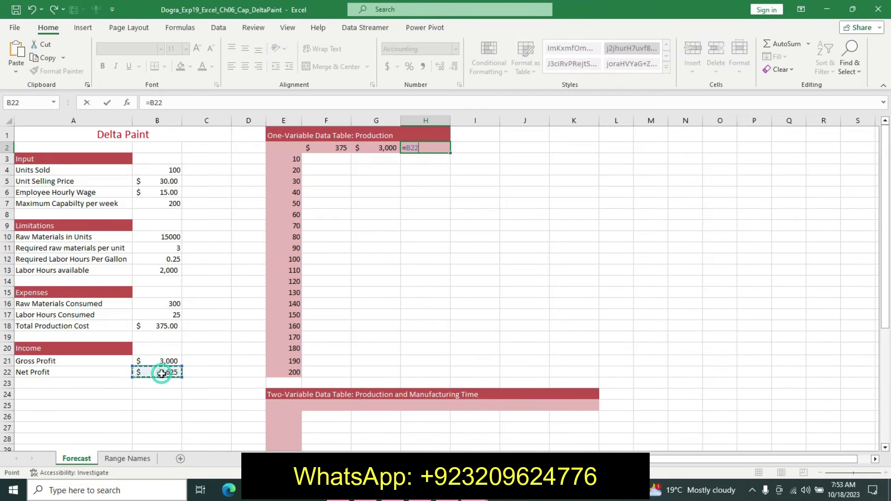
{"action": "key", "text": "Return"}
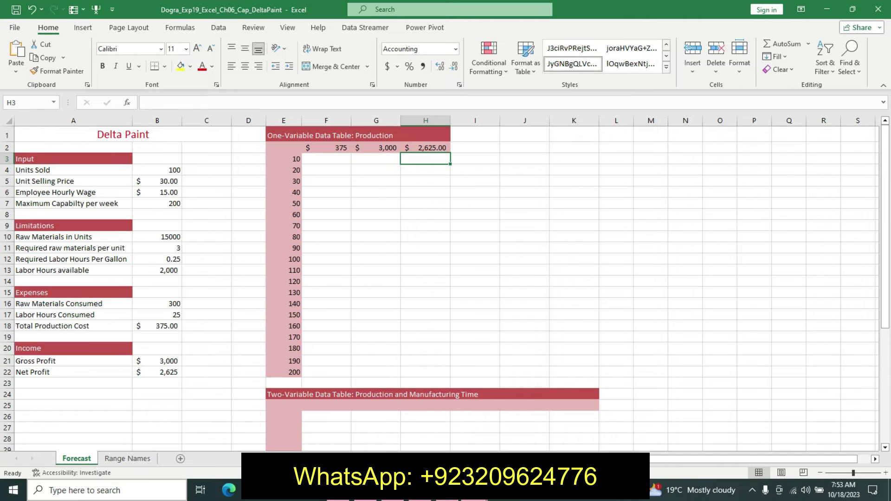
{"action": "key", "text": "alt+Tab"}
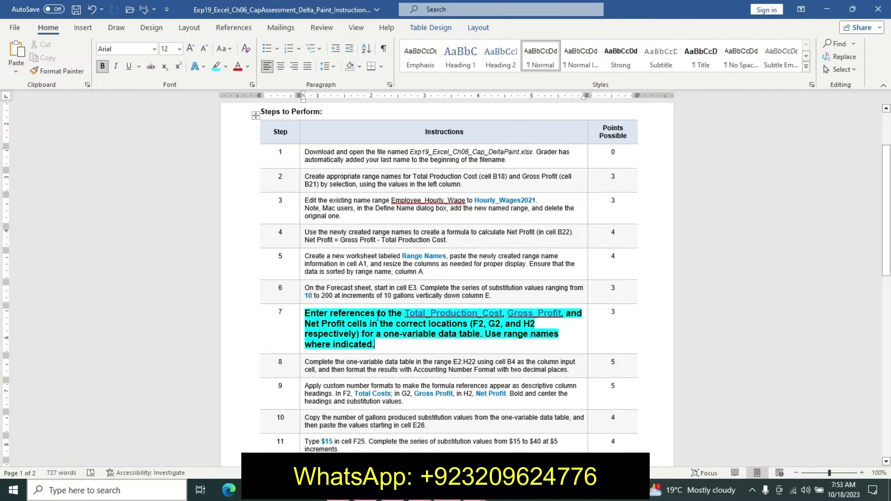
Undo step 7's emphasis, make step 8 12 pt bold with cyan highlight, and select 'E2:H22'.
{"action": "key", "text": "ctrl+z"}
{"action": "key", "text": "ctrl+z"}
{"action": "key", "text": "ctrl+z"}
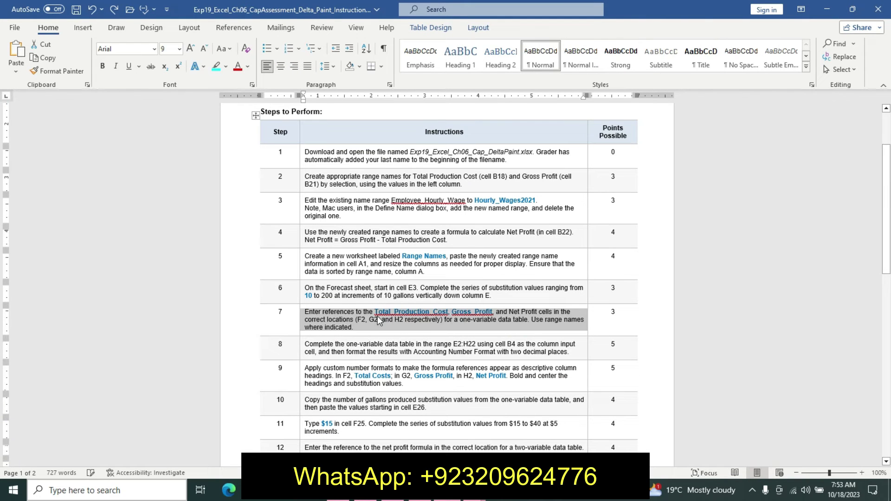
{"action": "triple_click", "coordinate": [306, 346]}
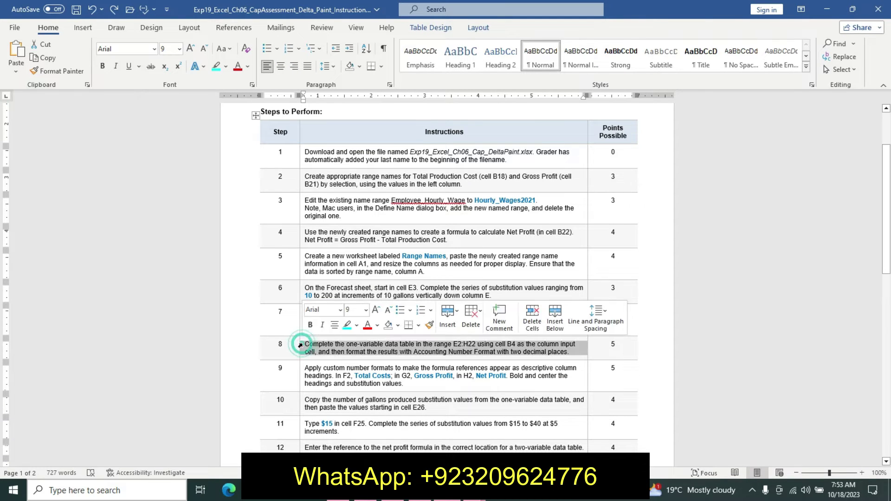
{"action": "left_click", "coordinate": [365, 310]}
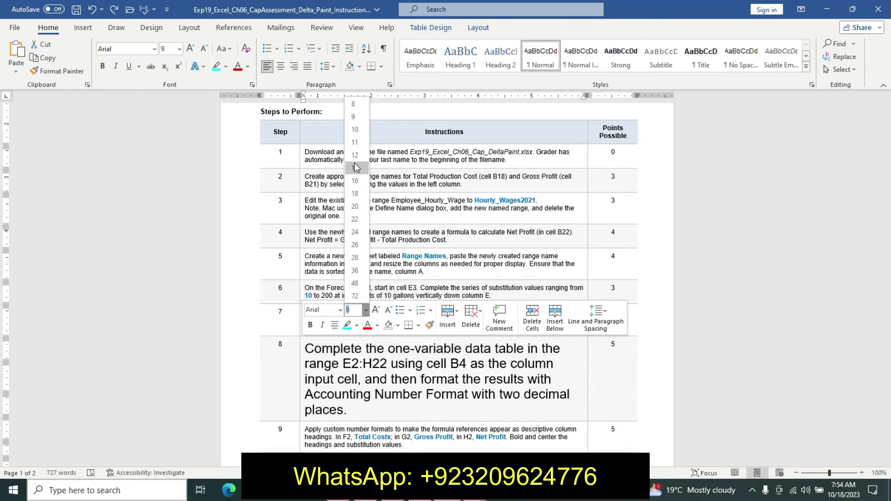
{"action": "left_click", "coordinate": [354, 155]}
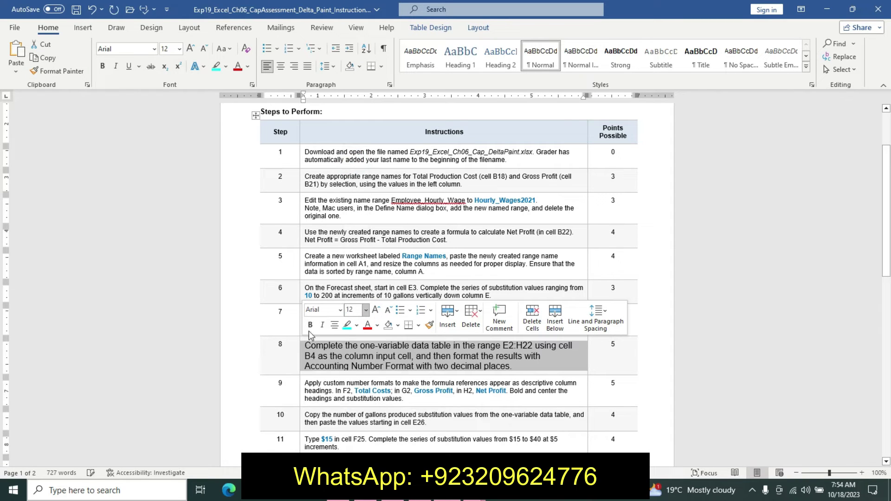
{"action": "left_click", "coordinate": [310, 325]}
{"action": "left_click", "coordinate": [348, 324]}
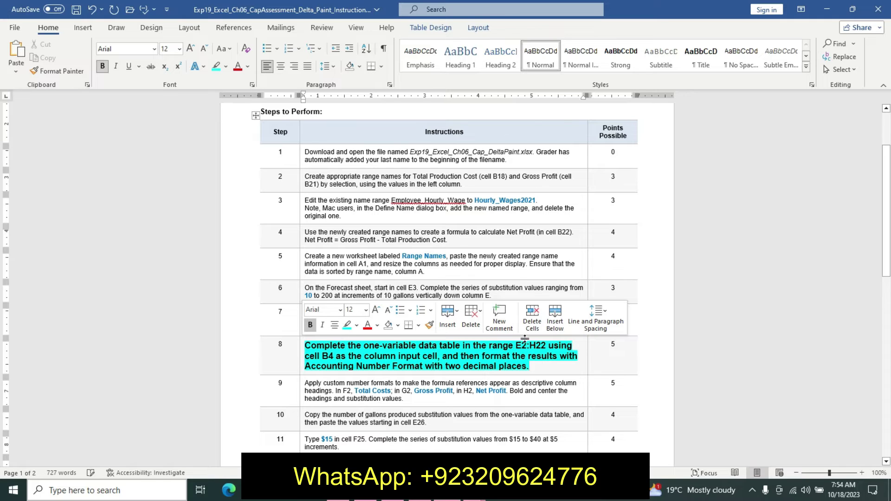
{"action": "left_click_drag", "start_coordinate": [516, 345], "coordinate": [545, 346]}
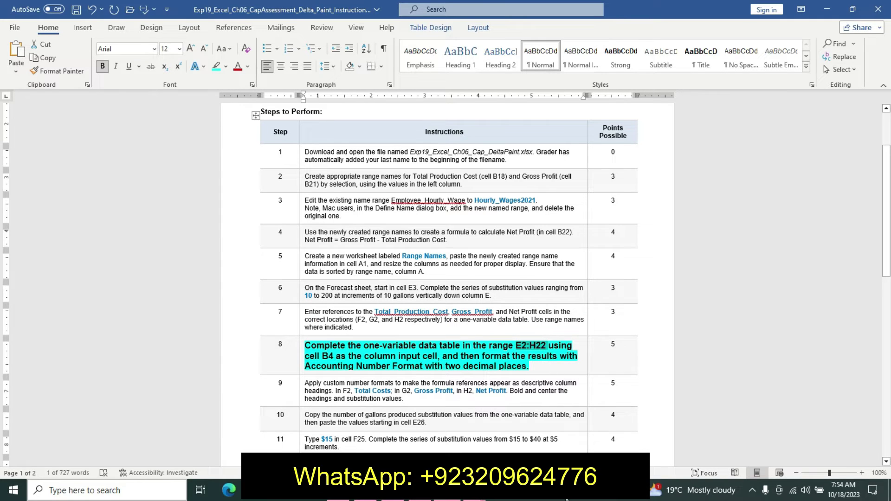
Select E2:H22 on the Forecast sheet by pasting the address into the Name Box.
{"action": "left_click", "coordinate": [403, 432]}
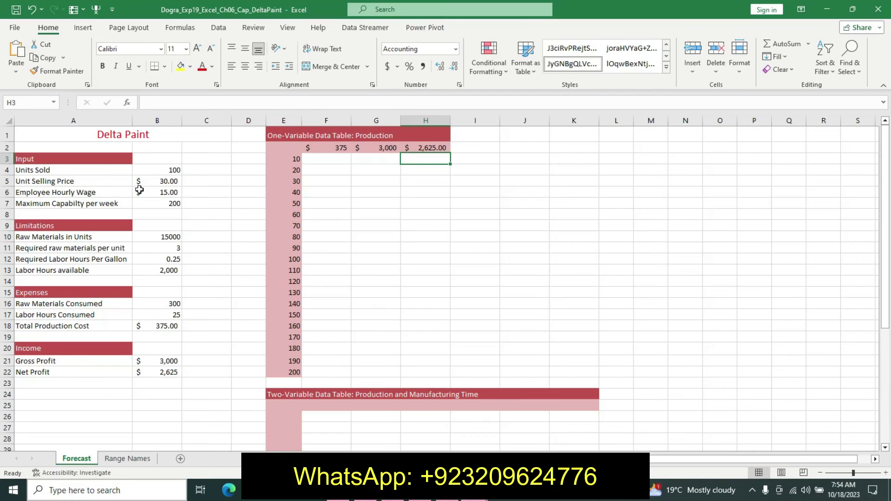
{"action": "left_click", "coordinate": [20, 102]}
{"action": "key", "text": "ctrl+v"}
{"action": "key", "text": "Return"}
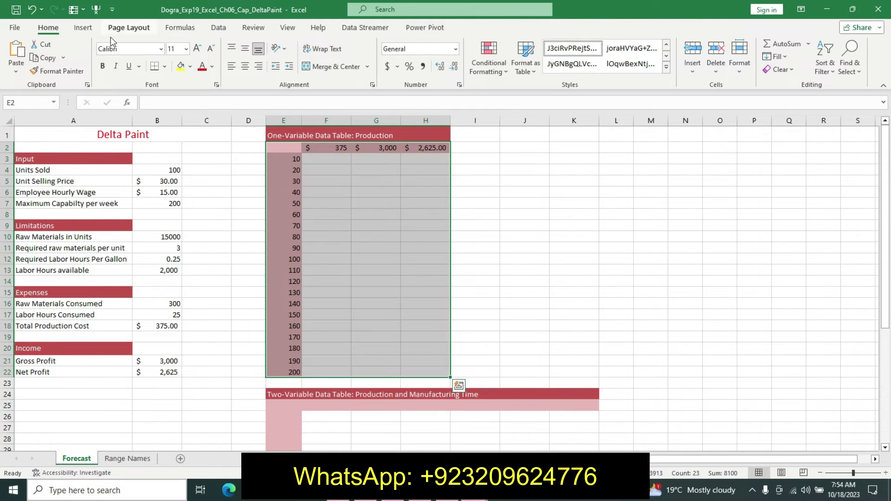
{"action": "left_click", "coordinate": [83, 28]}
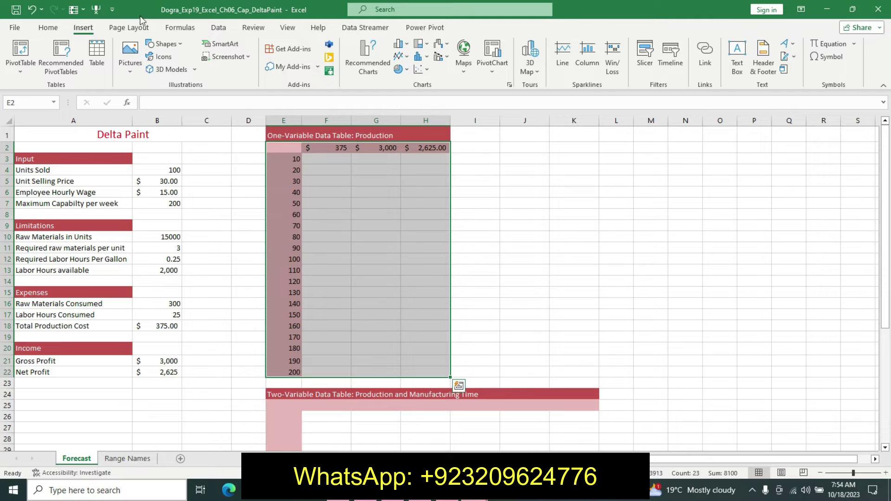
{"action": "left_click", "coordinate": [148, 28]}
{"action": "left_click", "coordinate": [183, 28]}
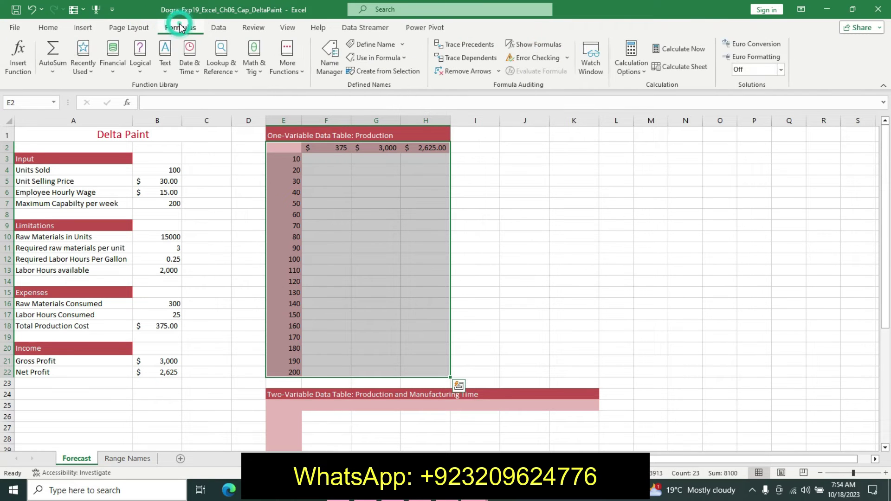
{"action": "left_click", "coordinate": [49, 30]}
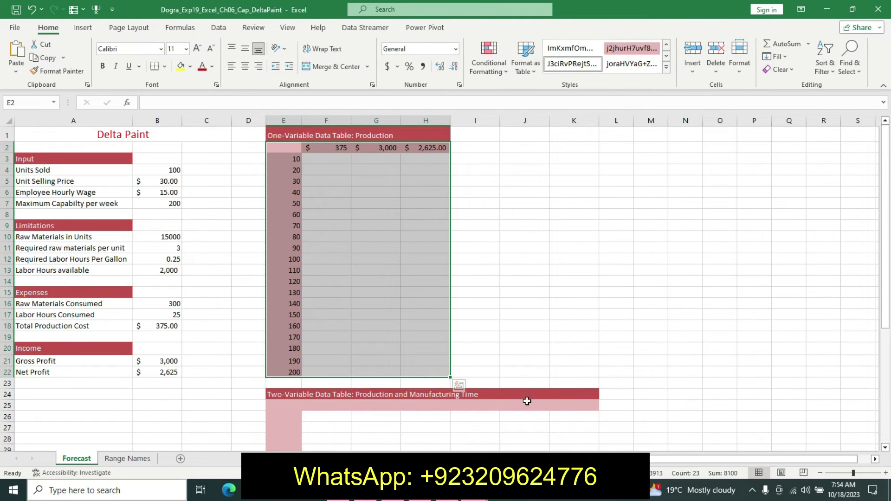
{"action": "left_click", "coordinate": [446, 499]}
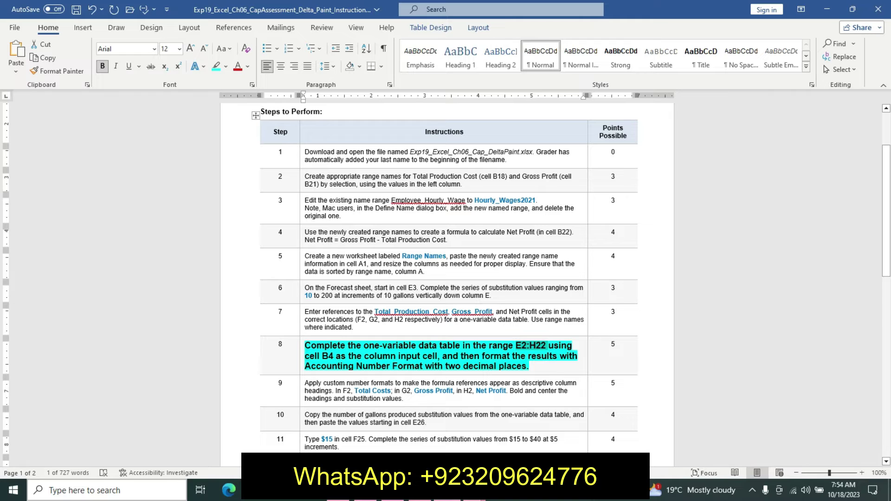
{"action": "mouse_move", "coordinate": [416, 490]}
{"action": "left_click", "coordinate": [413, 441]}
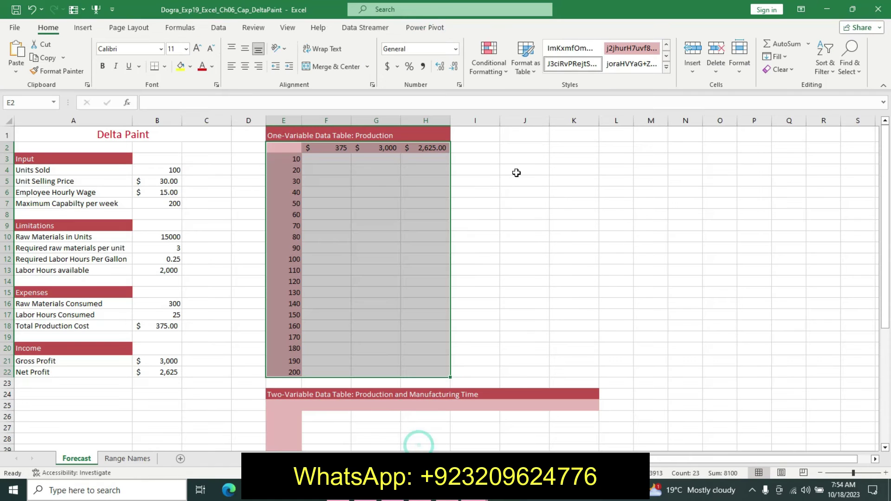
Create a one-variable data table on E2:H22 with B4 as the column input cell.
{"action": "left_click", "coordinate": [218, 28]}
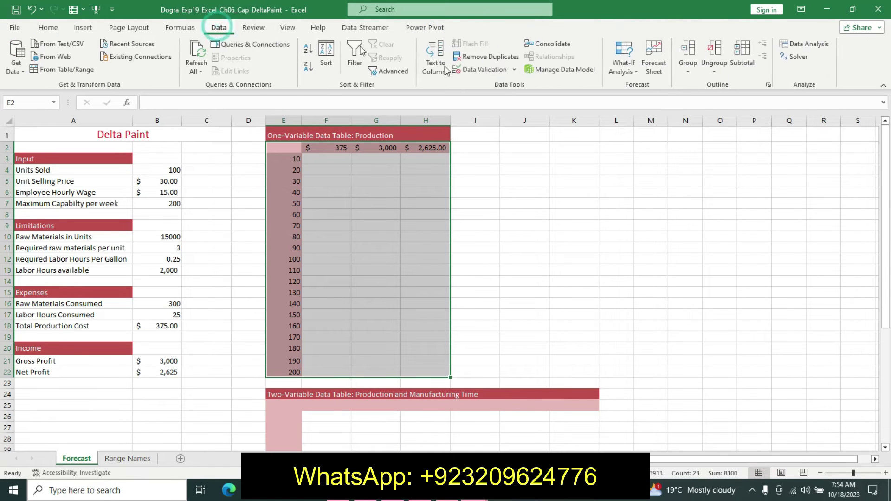
{"action": "left_click", "coordinate": [632, 81]}
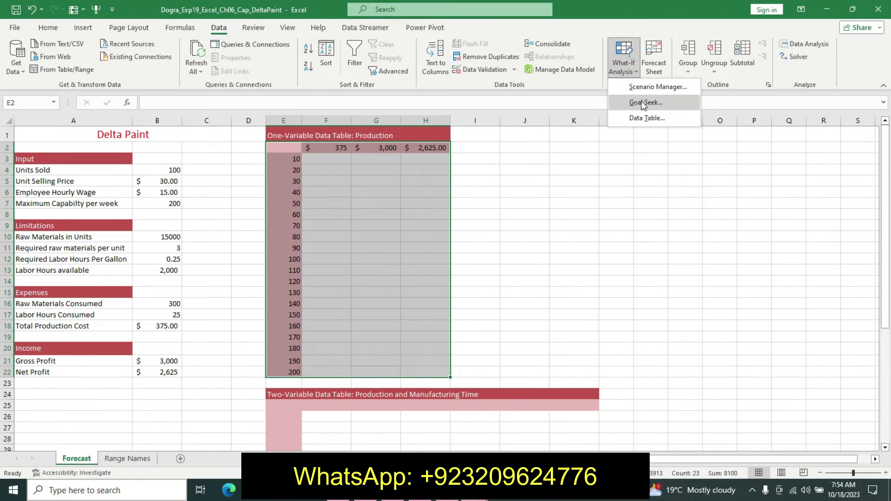
{"action": "left_click", "coordinate": [645, 119]}
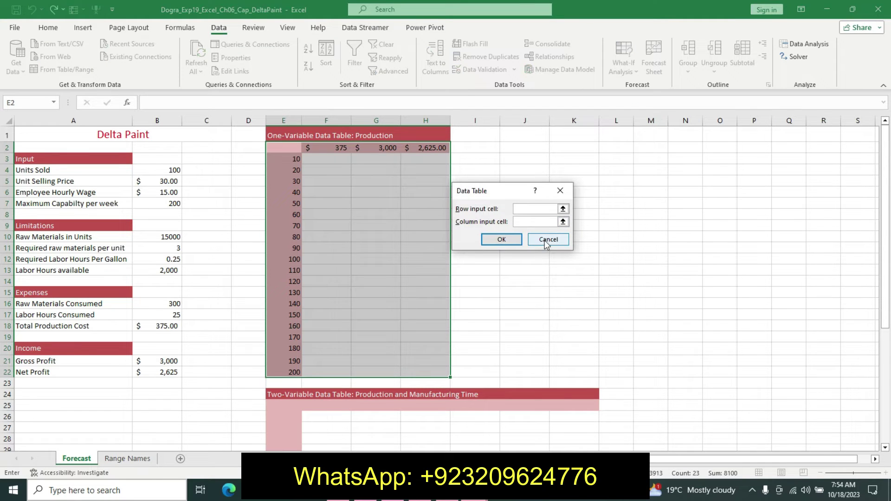
{"action": "left_click", "coordinate": [525, 221]}
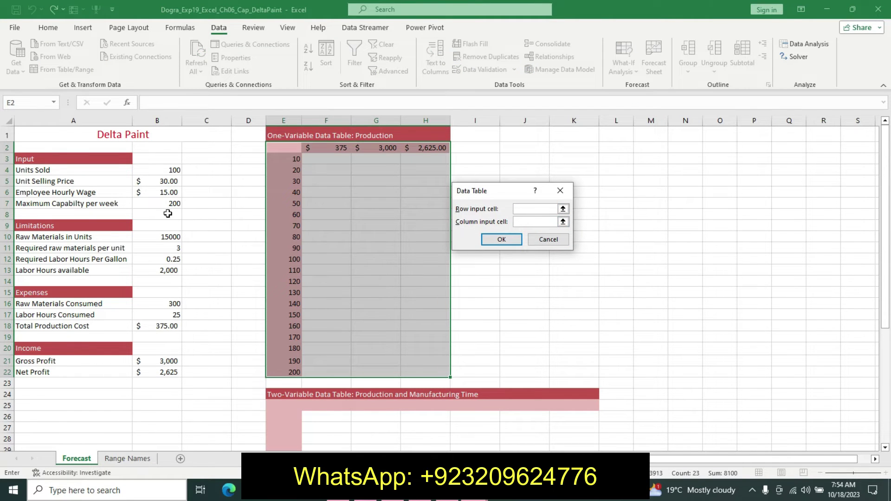
{"action": "left_click", "coordinate": [459, 498]}
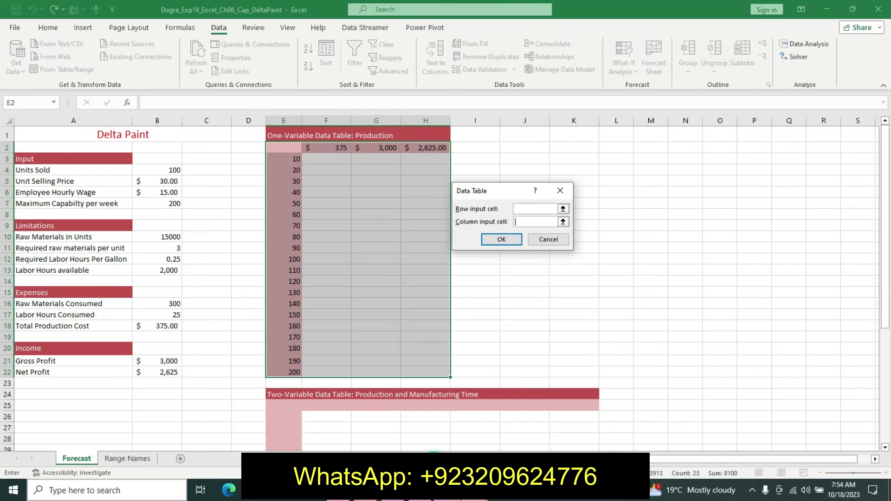
{"action": "left_click", "coordinate": [469, 422]}
{"action": "left_click", "coordinate": [175, 169]}
{"action": "left_click", "coordinate": [504, 240]}
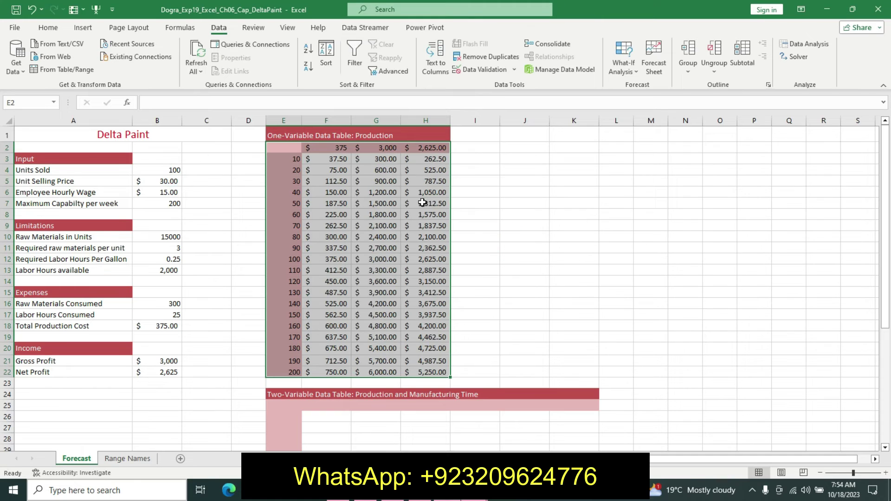
Apply Accounting number format to the data table range E2:H22.
{"action": "left_click", "coordinate": [459, 497]}
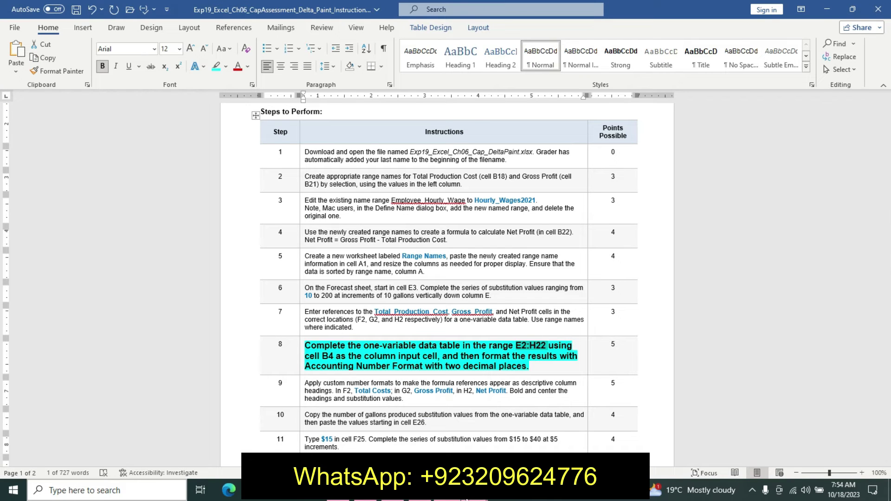
{"action": "left_click", "coordinate": [413, 434]}
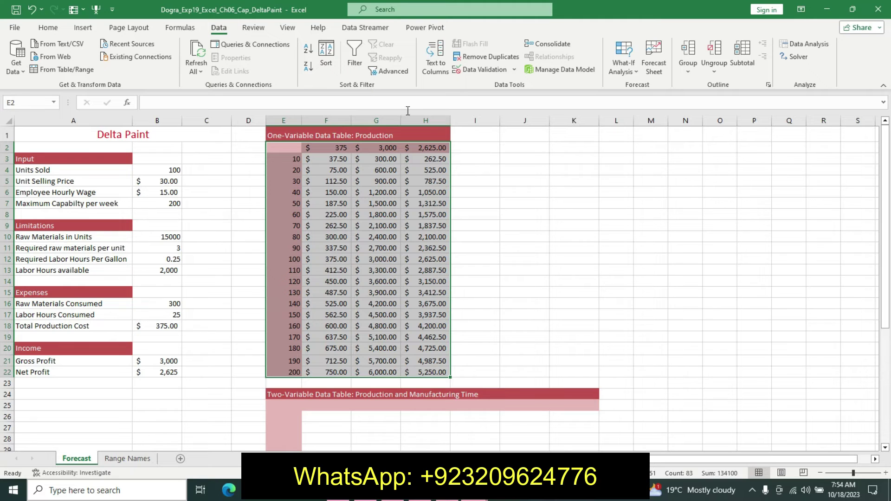
{"action": "left_click", "coordinate": [48, 28]}
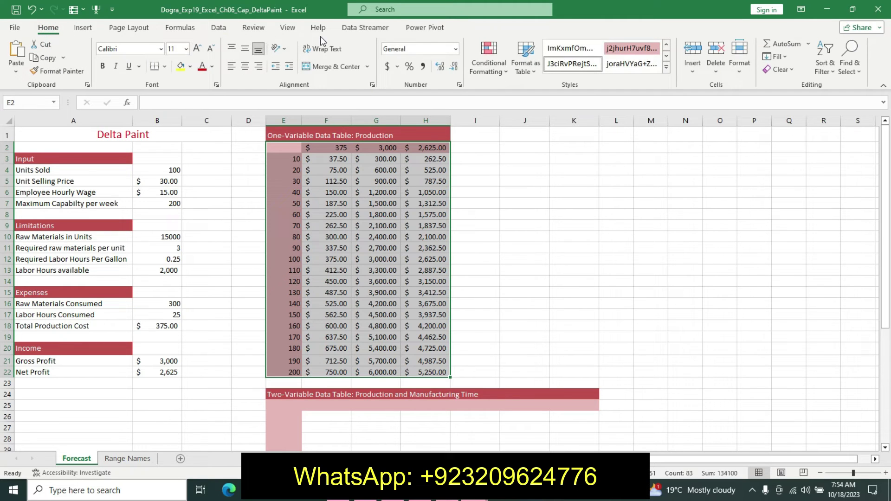
{"action": "left_click", "coordinate": [387, 66]}
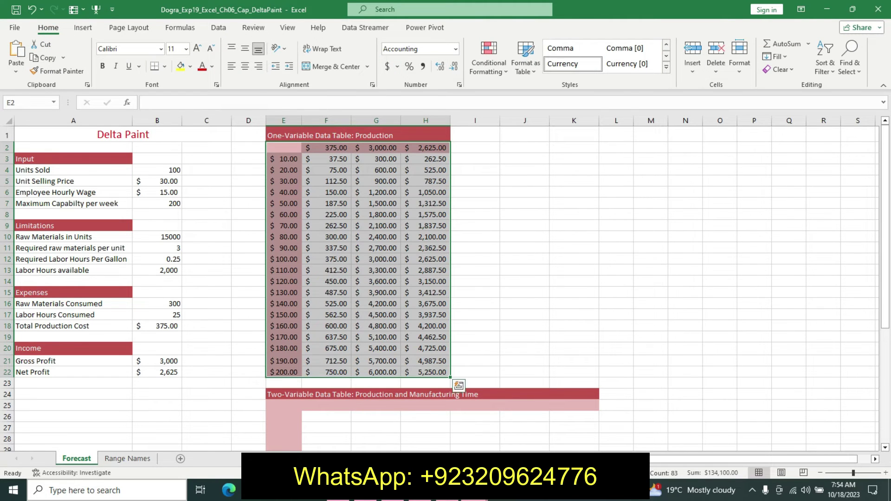
{"action": "key", "text": "alt+Tab"}
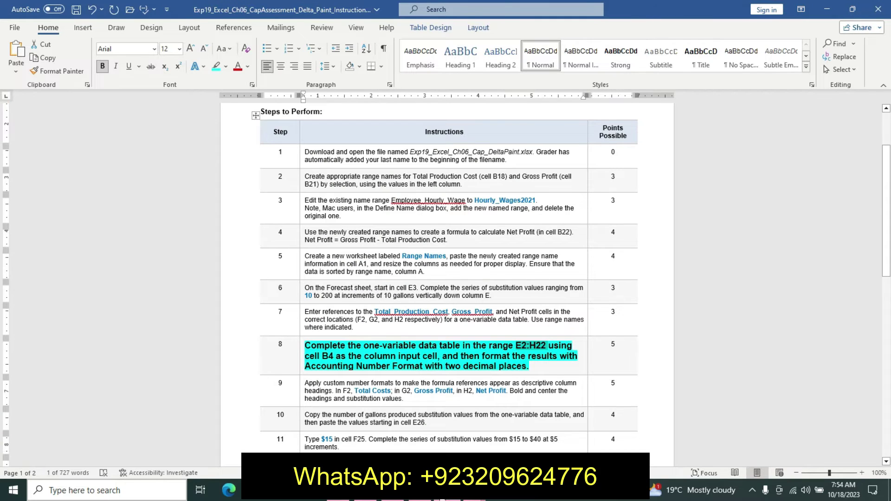
Undo step 8's emphasis, make step 9 14 pt bold with cyan highlight, and select 'Total Costs'.
{"action": "key", "text": "ctrl+z"}
{"action": "key", "text": "ctrl+z"}
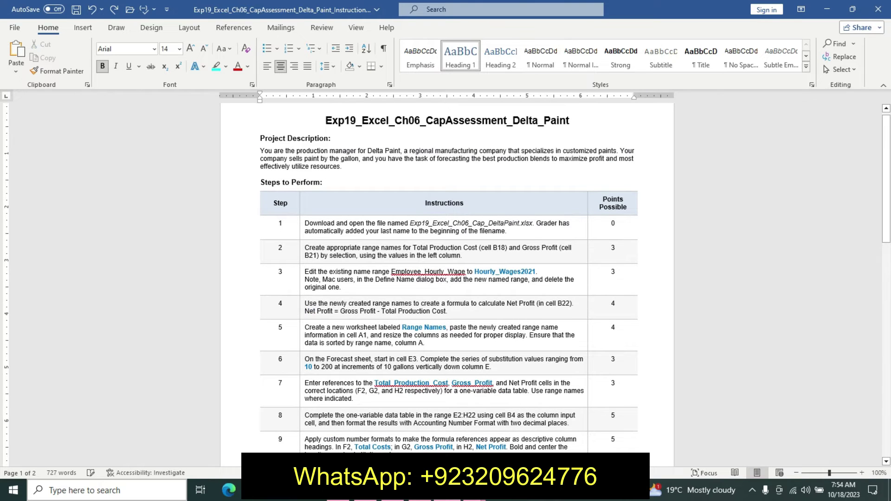
{"action": "scroll", "coordinate": [445, 279], "scroll_direction": "up", "scroll_amount": 1}
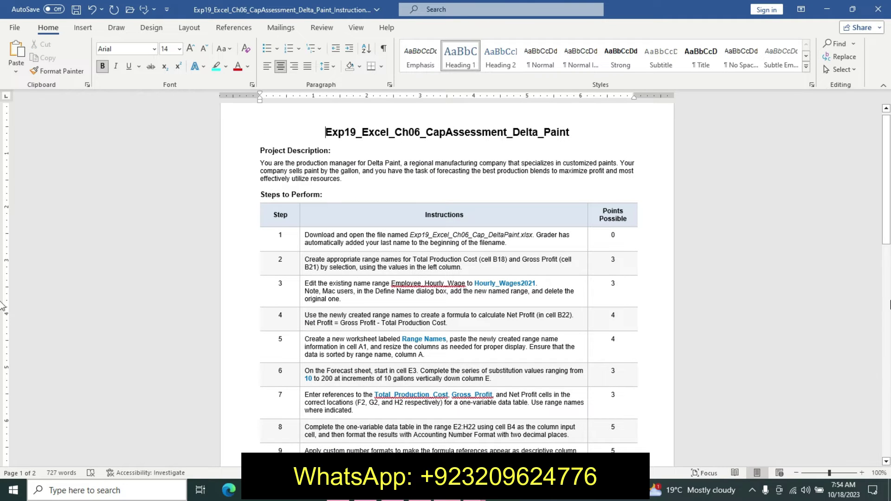
{"action": "mouse_move", "coordinate": [886, 228]}
{"action": "left_mouse_down"}
{"action": "mouse_move", "coordinate": [887, 271]}
{"action": "mouse_move", "coordinate": [881, 267]}
{"action": "left_mouse_up"}
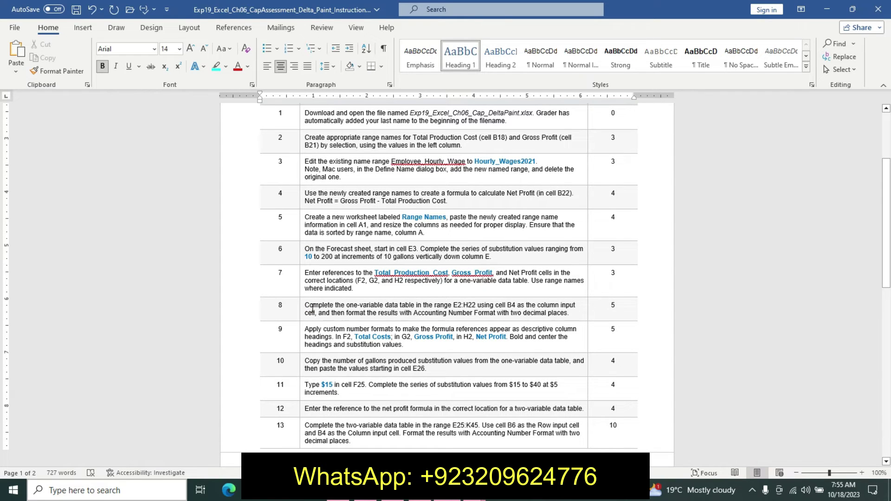
{"action": "left_click", "coordinate": [300, 335]}
{"action": "left_click", "coordinate": [366, 301]}
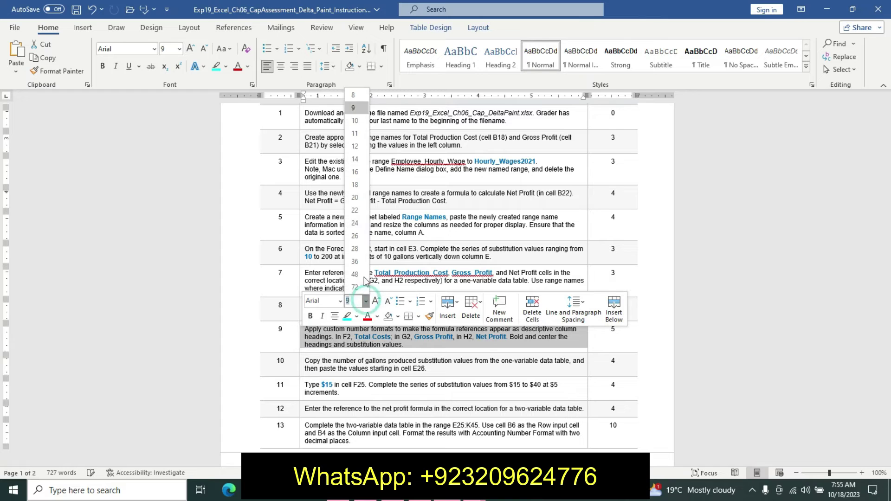
{"action": "left_click", "coordinate": [354, 159]}
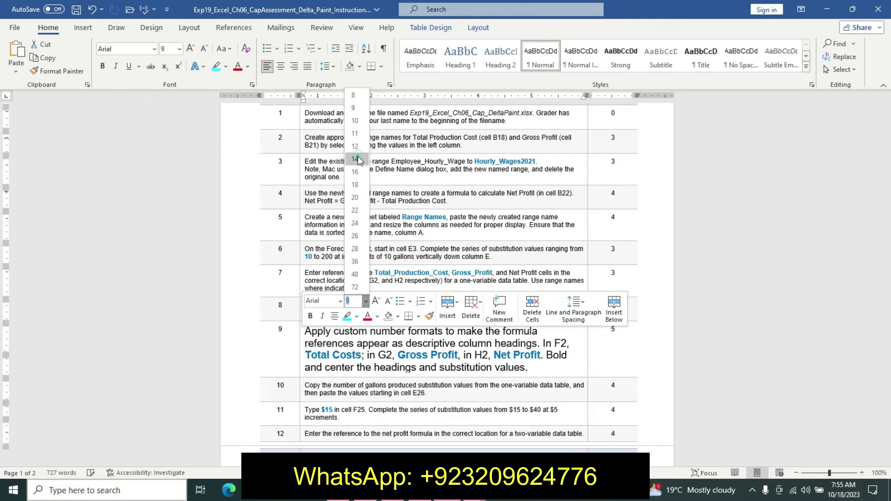
{"action": "left_click", "coordinate": [309, 316]}
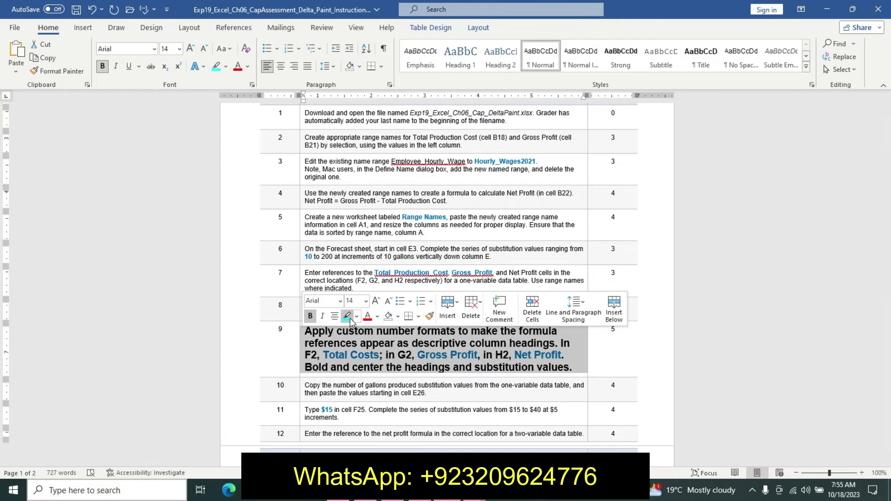
{"action": "left_click", "coordinate": [346, 316]}
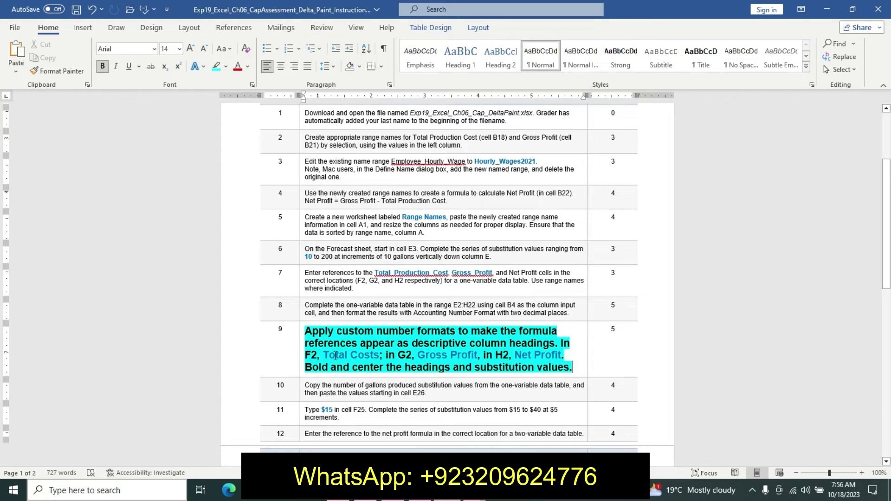
{"action": "left_click_drag", "start_coordinate": [324, 355], "coordinate": [378, 355]}
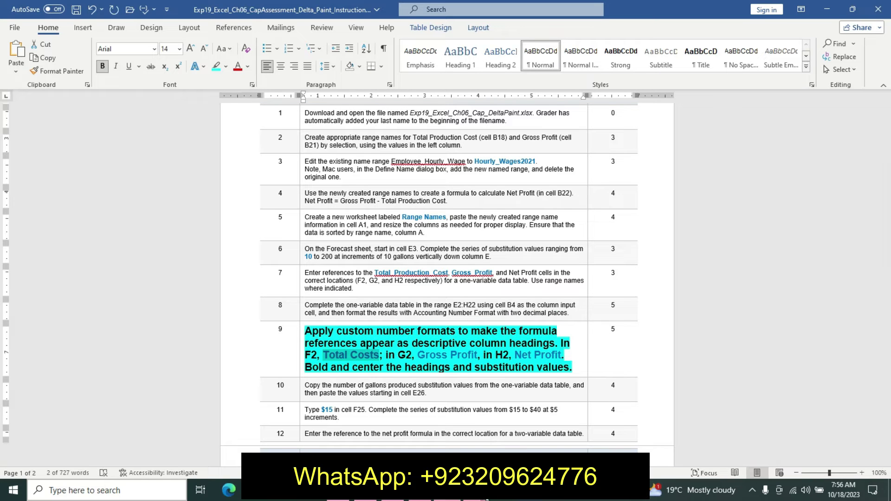
{"action": "left_click", "coordinate": [534, 422]}
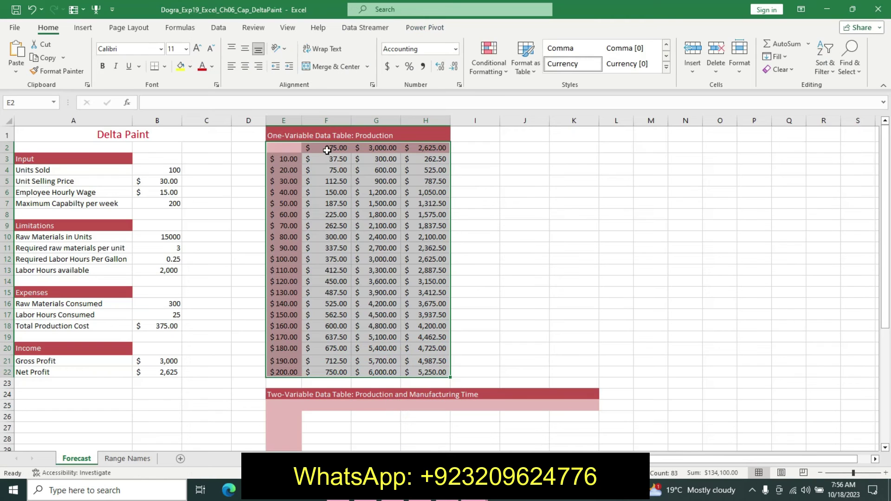
Give F2 the custom number format "Total Costs" so it displays that heading.
{"action": "left_click", "coordinate": [315, 148]}
{"action": "left_click", "coordinate": [456, 50]}
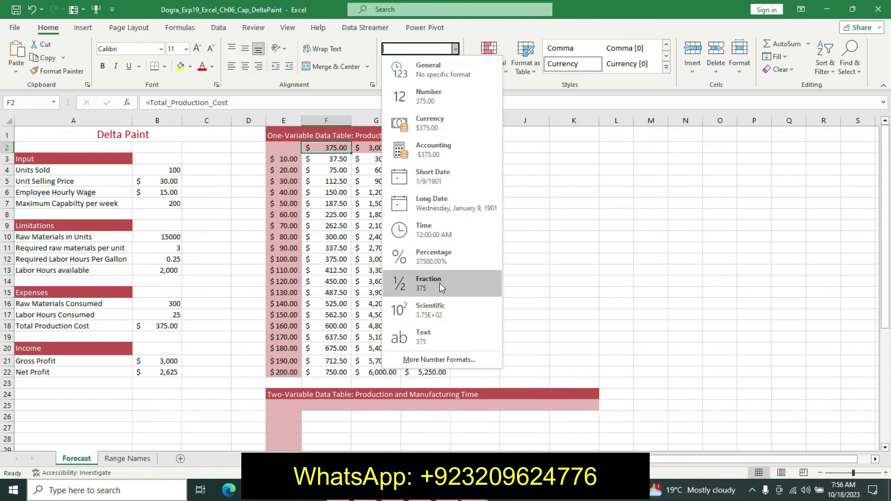
{"action": "key", "text": "Escape"}
{"action": "key", "text": "ctrl+1"}
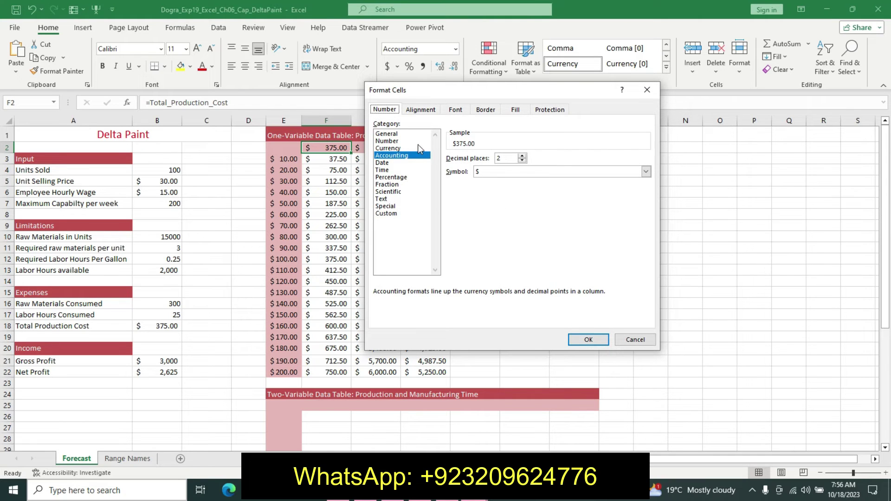
{"action": "left_click", "coordinate": [398, 214]}
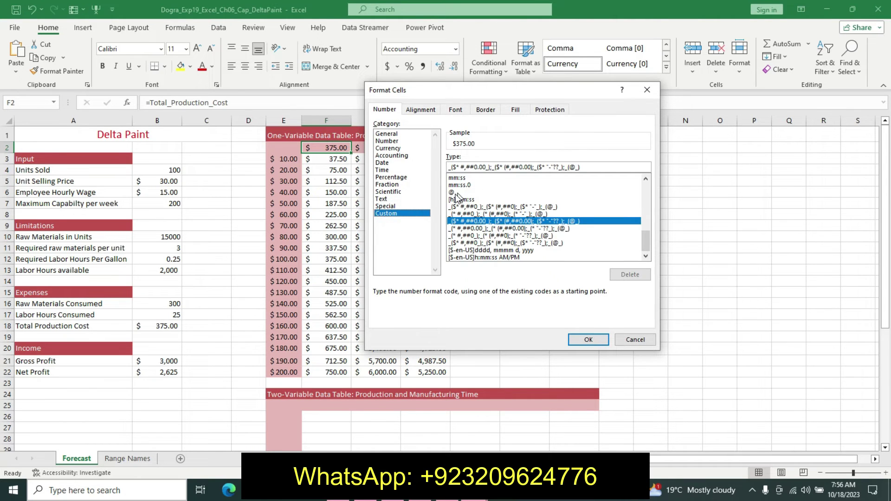
{"action": "left_click", "coordinate": [458, 192]}
{"action": "left_click", "coordinate": [467, 167]}
{"action": "key", "text": "BackSpace"}
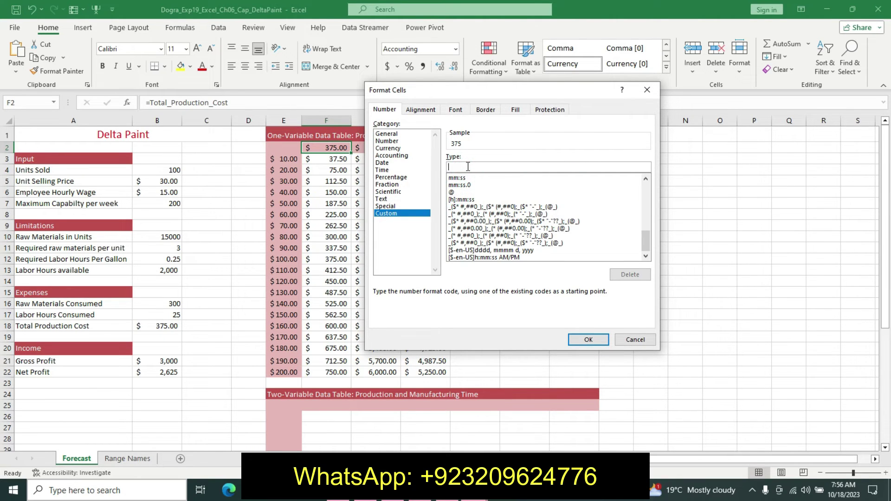
{"action": "type", "text": "\"Total Costs"}
{"action": "type", "text": "\""}
{"action": "left_click", "coordinate": [588, 340]}
Select the words 'Gross Profit' in step 9, then select cell G2 in Excel.
{"action": "key", "text": "alt+Tab"}
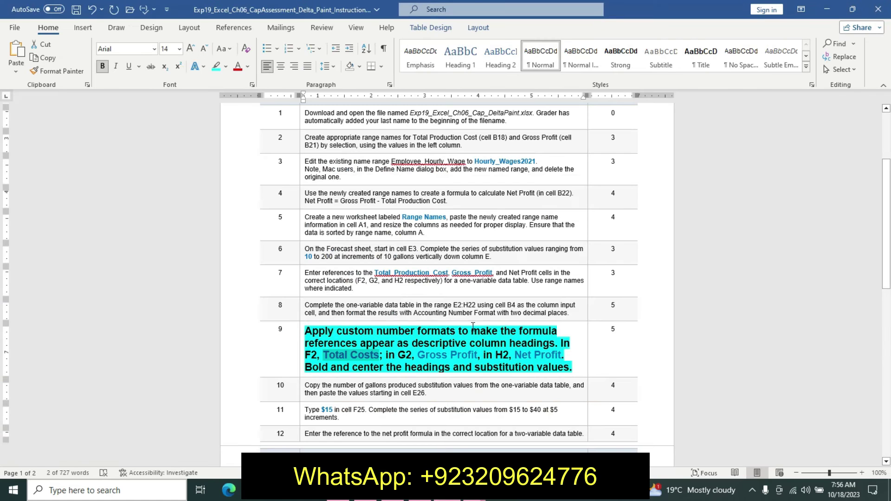
{"action": "left_click_drag", "start_coordinate": [417, 356], "coordinate": [462, 352]}
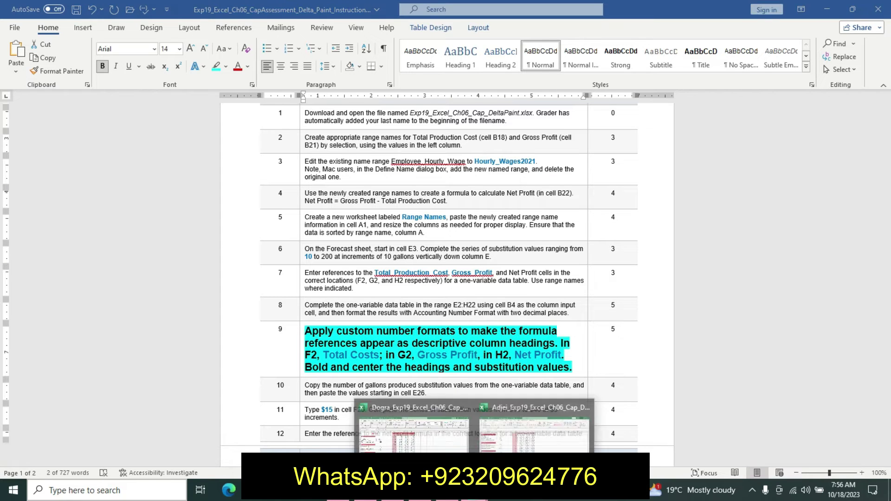
{"action": "mouse_move", "coordinate": [473, 490]}
{"action": "left_click", "coordinate": [511, 422]}
{"action": "left_click", "coordinate": [383, 147]}
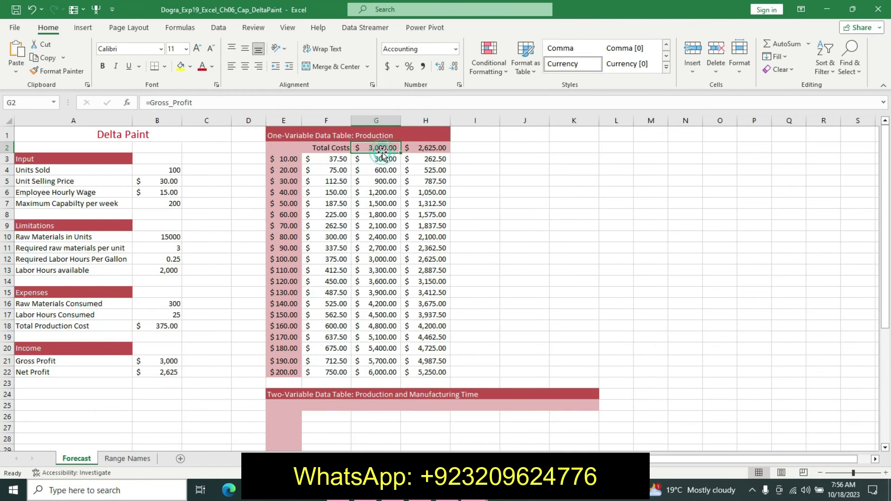
Give G2 the custom number format "Gross Profit" in Format Cells so it shows that heading.
{"action": "left_click", "coordinate": [455, 49]}
{"action": "left_click", "coordinate": [454, 360]}
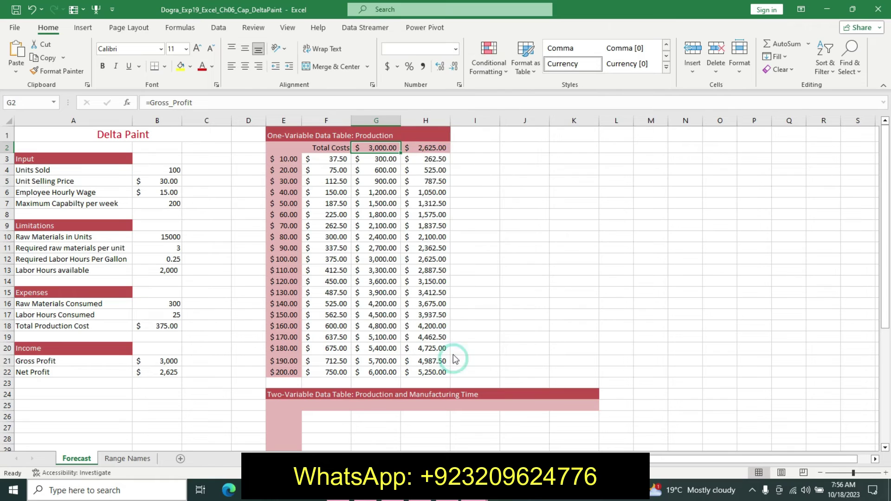
{"action": "left_click", "coordinate": [389, 214]}
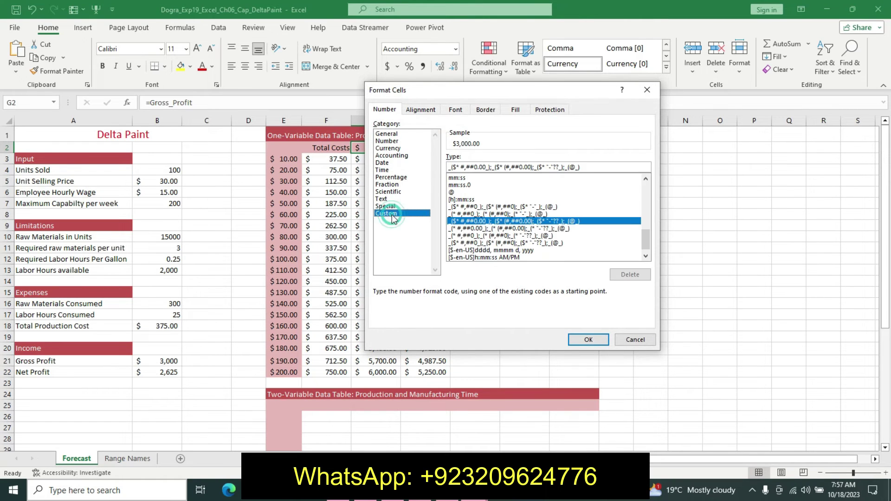
{"action": "left_click", "coordinate": [465, 192]}
{"action": "left_click", "coordinate": [467, 168]}
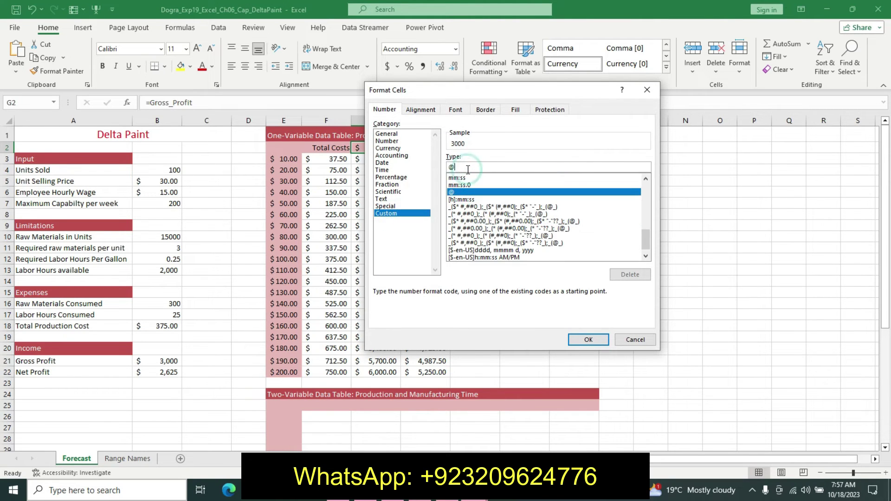
{"action": "key", "text": "BackSpace"}
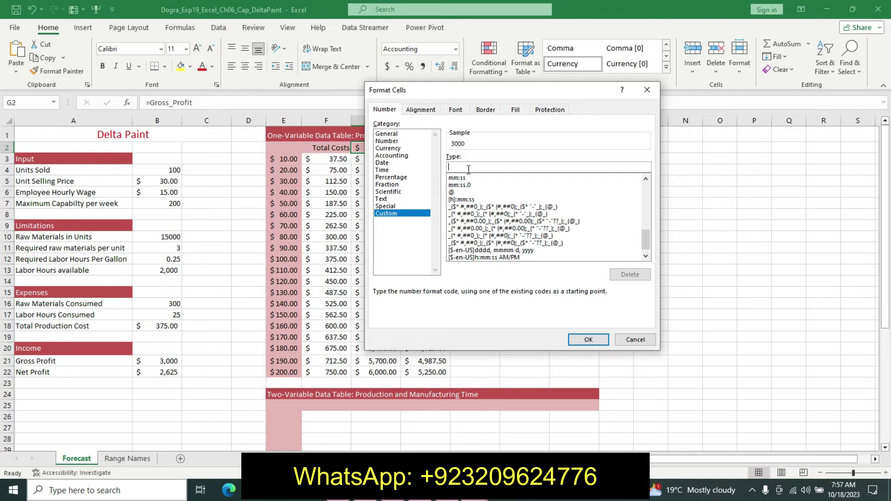
{"action": "type", "text": "\"Gross Profit"}
{"action": "type", "text": "\""}
{"action": "left_click", "coordinate": [589, 339]}
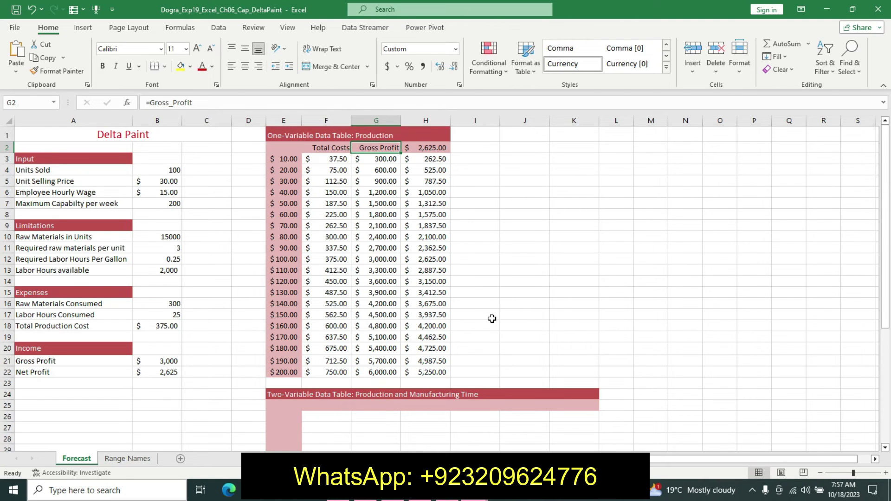
{"action": "key", "text": "alt+Tab"}
Give cell H2 a custom number format that displays 'Net Profit'.
{"action": "mouse_move", "coordinate": [512, 355]}
{"action": "left_mouse_down"}
{"action": "mouse_move", "coordinate": [561, 354]}
{"action": "mouse_move", "coordinate": [552, 354]}
{"action": "left_mouse_up"}
{"action": "left_click", "coordinate": [518, 354]}
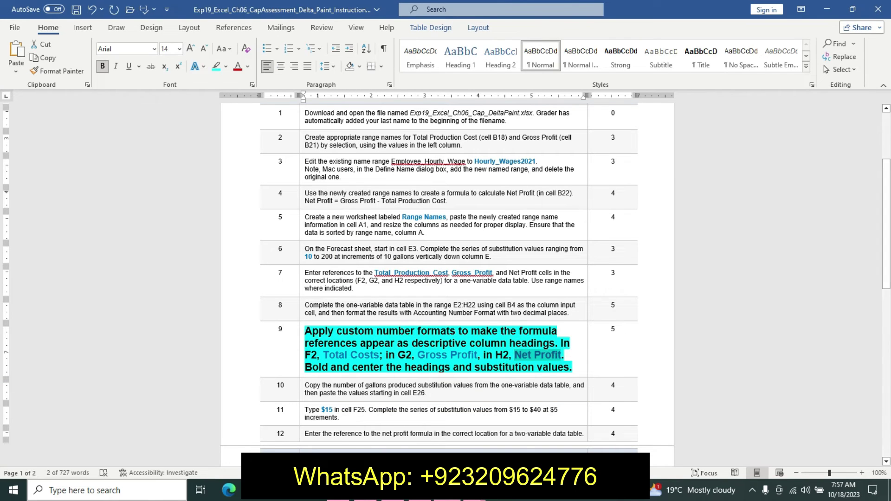
{"action": "mouse_move", "coordinate": [338, 490]}
{"action": "left_click", "coordinate": [417, 445]}
{"action": "left_click", "coordinate": [433, 151]}
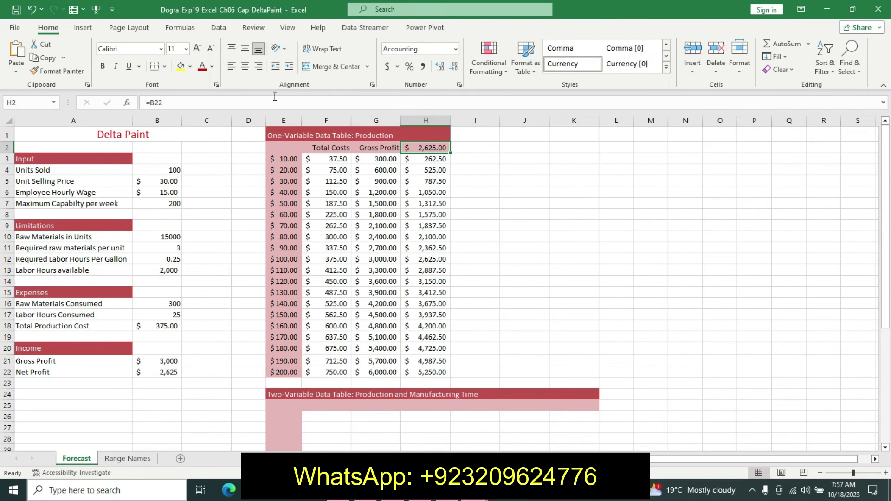
{"action": "left_click", "coordinate": [455, 49]}
{"action": "left_click", "coordinate": [438, 359]}
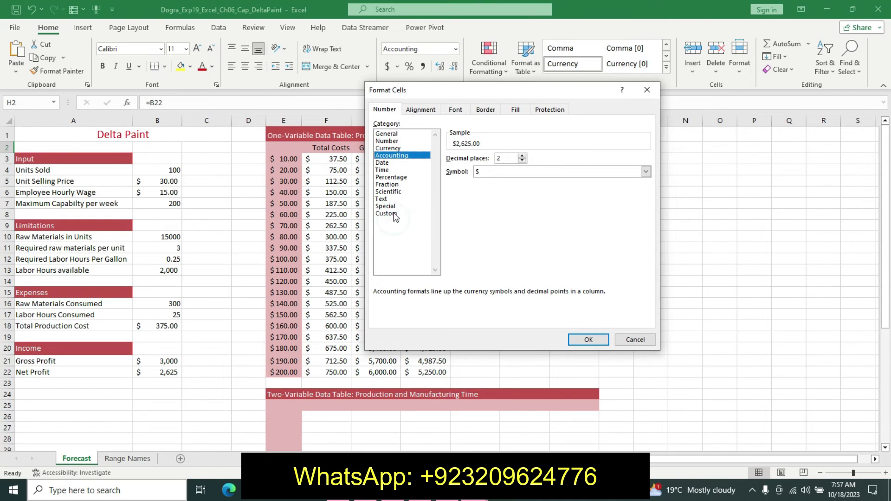
{"action": "left_click", "coordinate": [394, 213]}
{"action": "left_click", "coordinate": [483, 200]}
{"action": "left_click", "coordinate": [469, 191]}
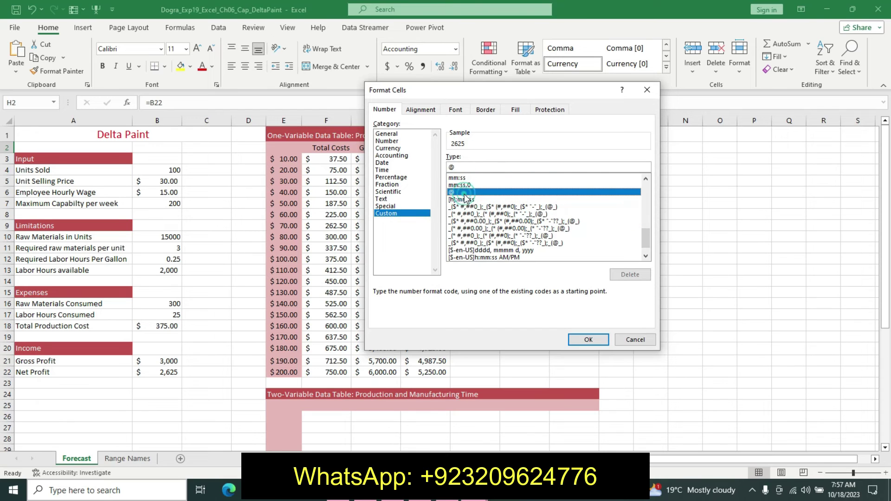
{"action": "left_click", "coordinate": [474, 167]}
{"action": "key", "text": "BackSpace"}
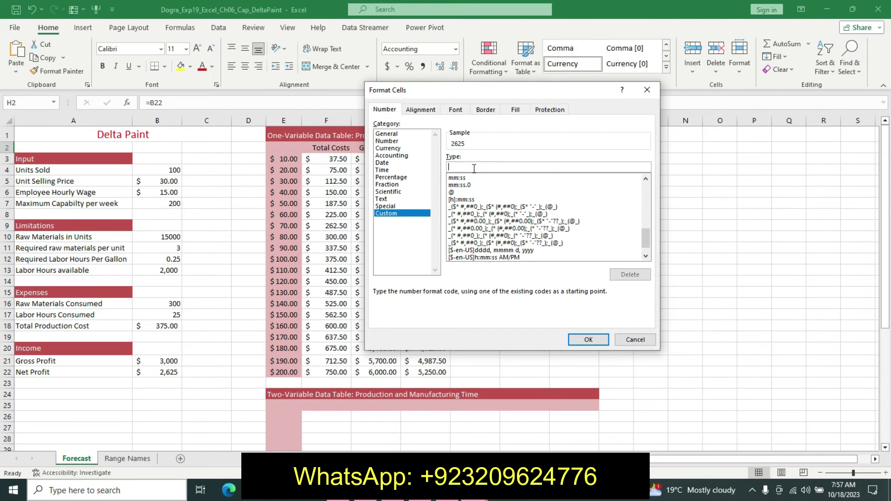
{"action": "type", "text": "\"Net Profit\""}
{"action": "left_click", "coordinate": [587, 340]}
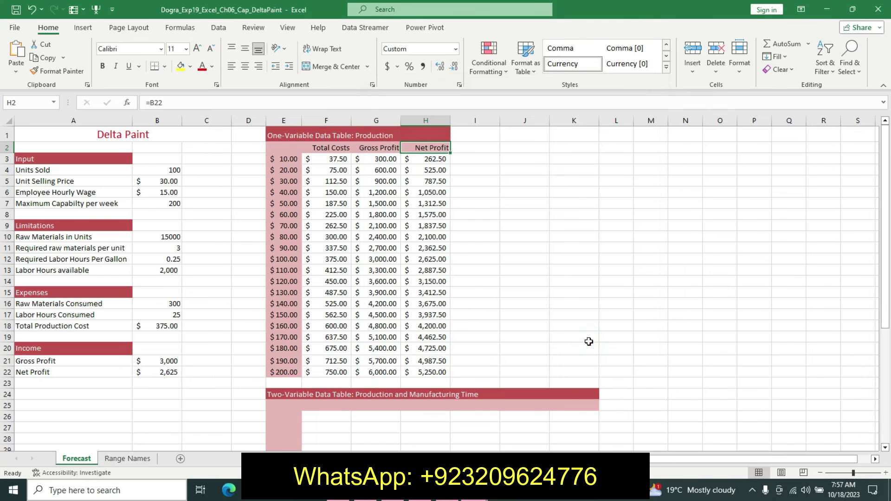
Make the F2:H2 headings bold and centred, then undo step 9's emphasis in Word.
{"action": "key", "text": "alt+Tab"}
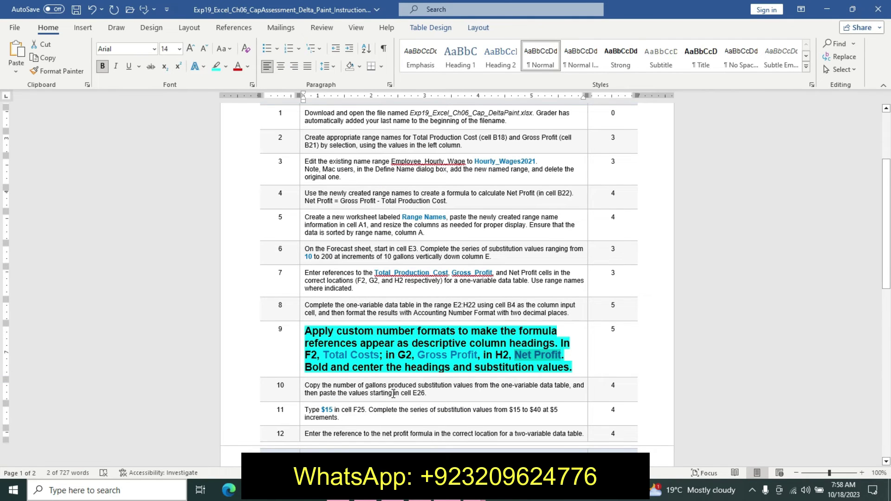
{"action": "mouse_move", "coordinate": [392, 490]}
{"action": "left_click", "coordinate": [408, 425]}
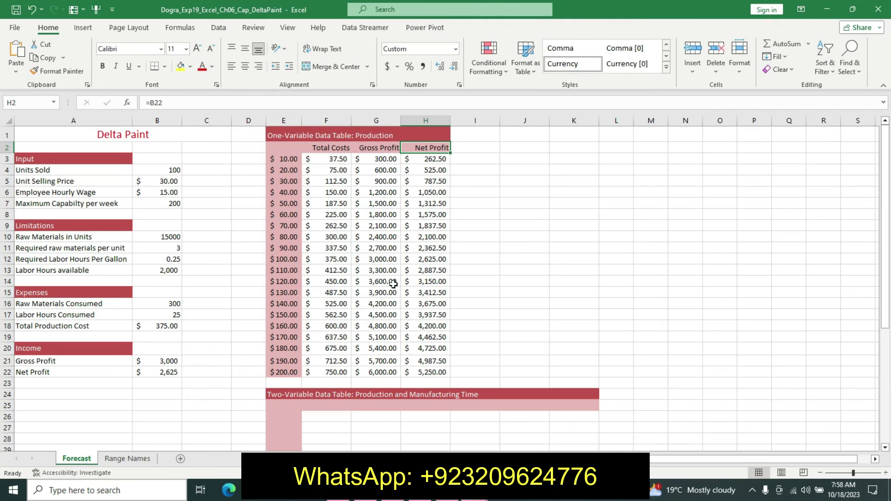
{"action": "left_click_drag", "start_coordinate": [327, 148], "coordinate": [413, 148]}
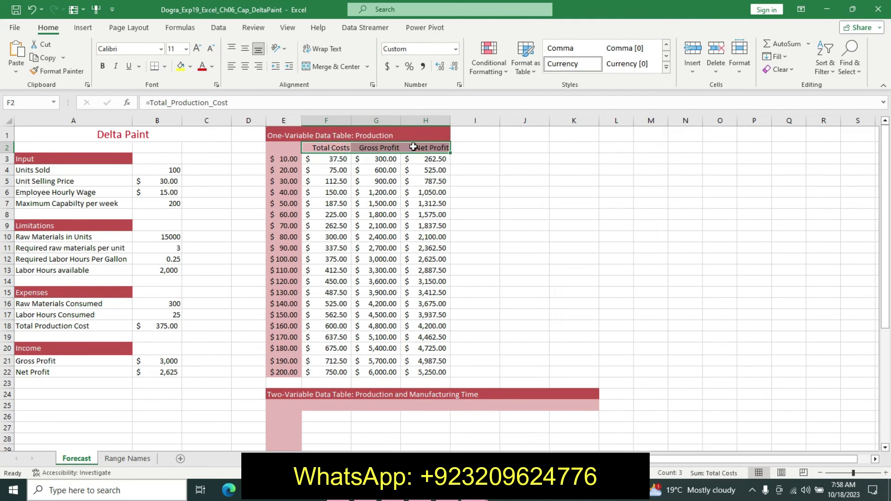
{"action": "left_click", "coordinate": [103, 66]}
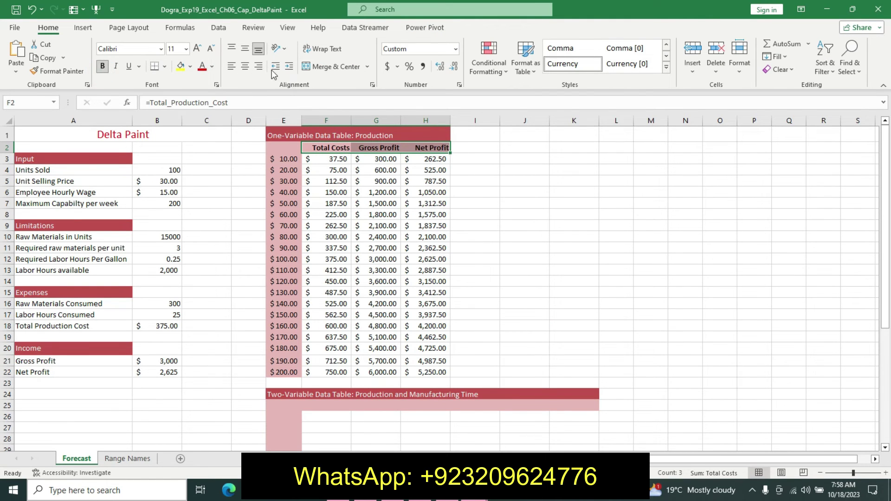
{"action": "left_click", "coordinate": [245, 66]}
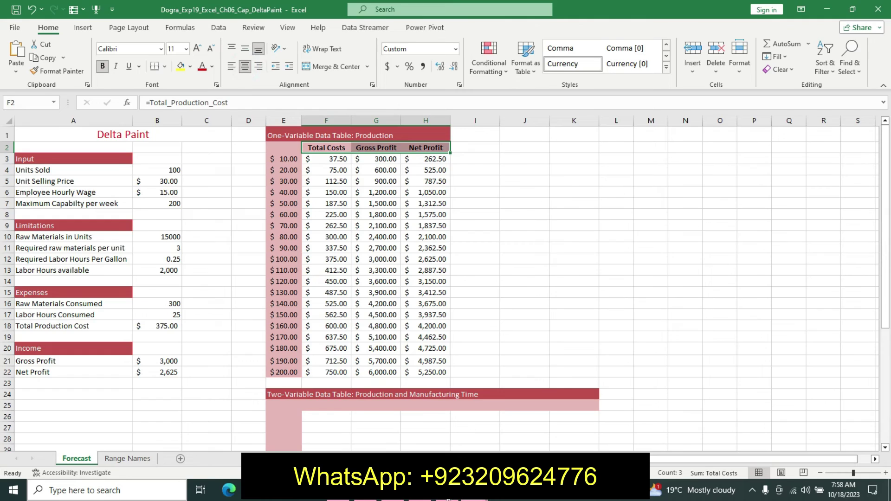
{"action": "key", "text": "alt+Tab"}
{"action": "key", "text": "ctrl+z"}
Clear step 9's remaining emphasis and make step 10's text 14 pt bold with cyan highlight.
{"action": "key", "text": "ctrl+z"}
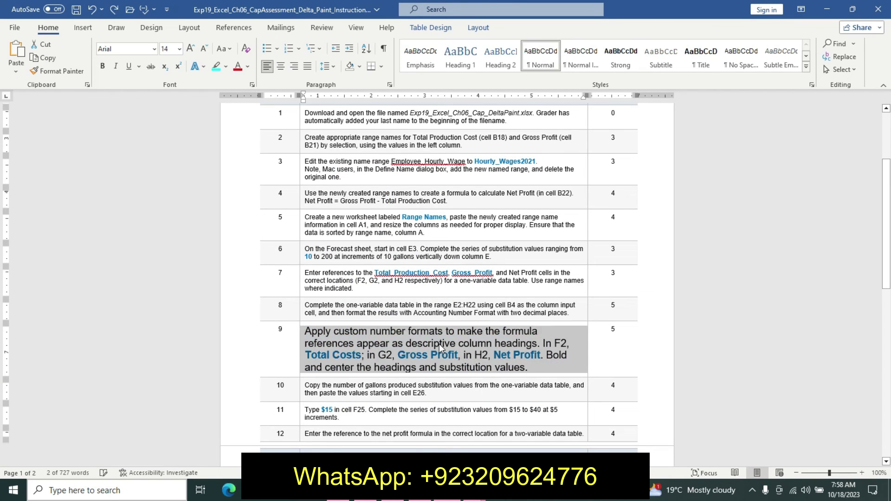
{"action": "key", "text": "ctrl+z"}
{"action": "key", "text": "ctrl+z"}
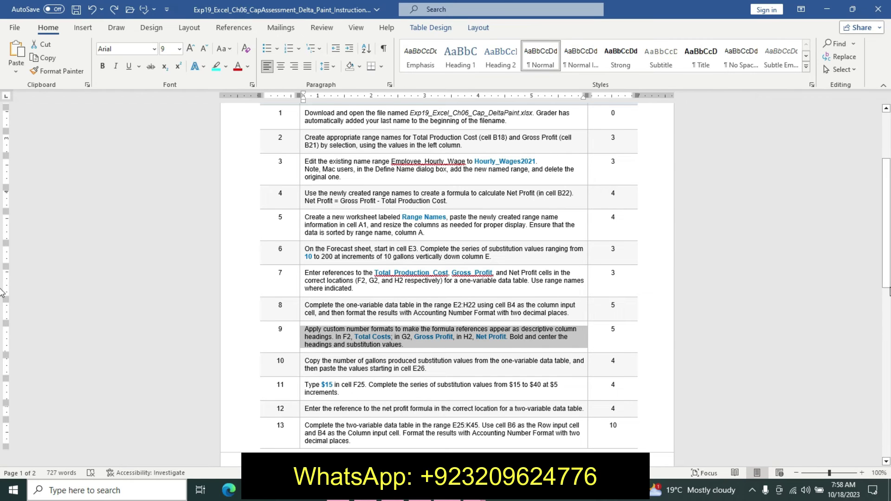
{"action": "scroll", "coordinate": [329, 355], "scroll_direction": "down", "scroll_amount": 1}
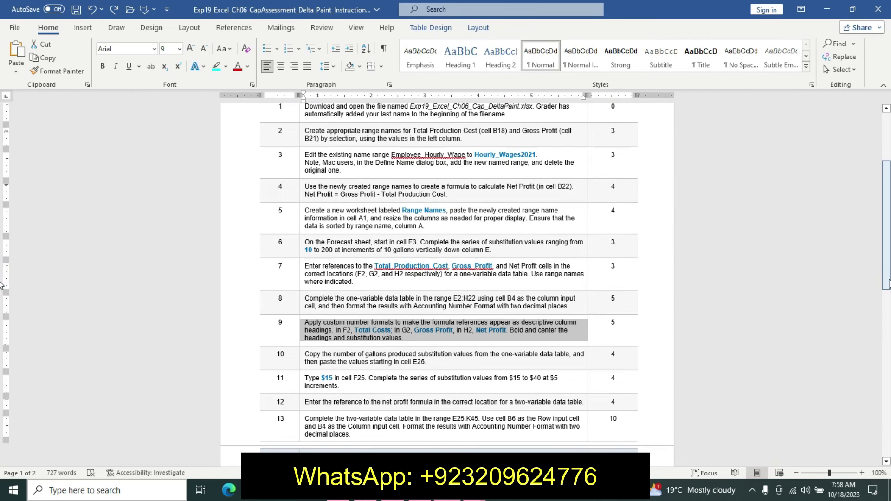
{"action": "left_click", "coordinate": [301, 358]}
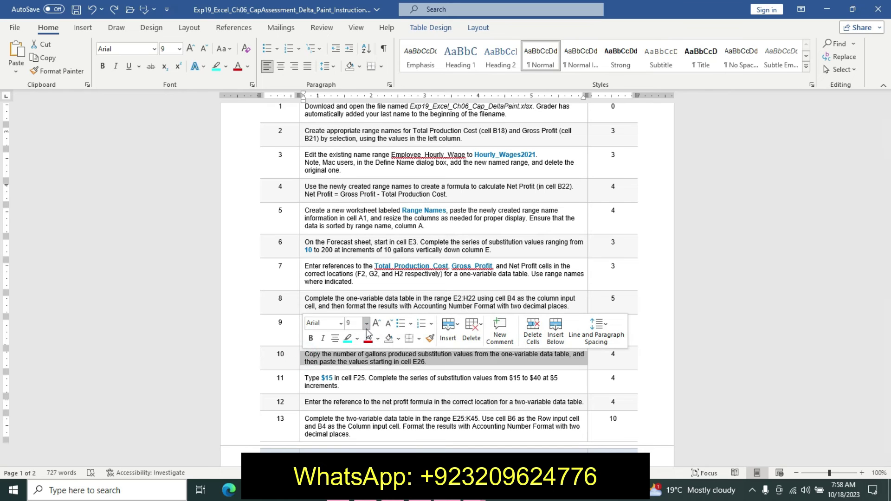
{"action": "left_click", "coordinate": [367, 323]}
{"action": "left_click", "coordinate": [355, 182]}
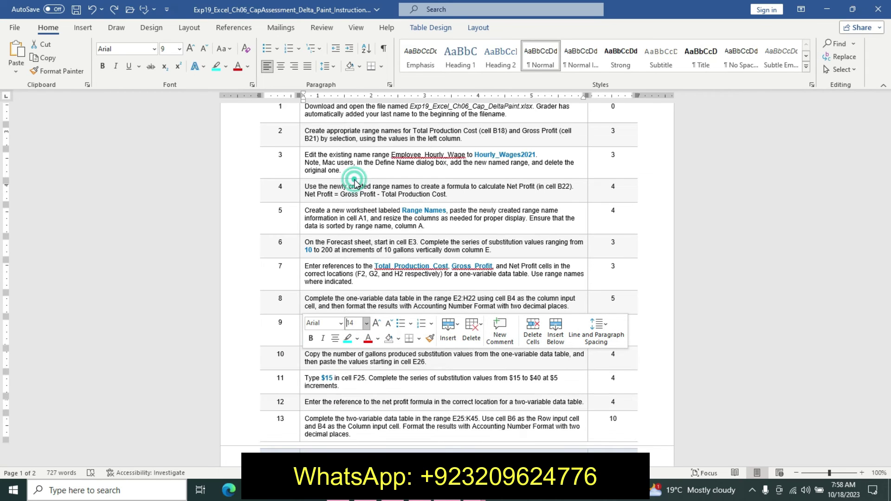
{"action": "left_click", "coordinate": [311, 340]}
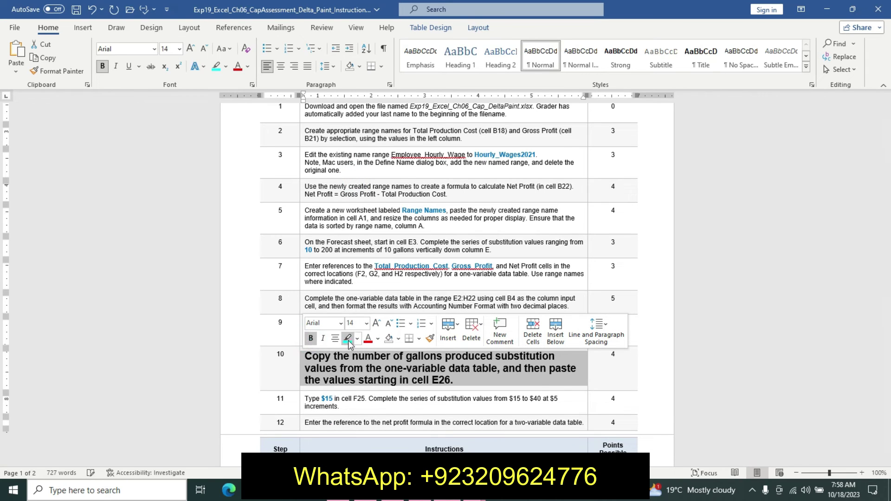
{"action": "left_click", "coordinate": [347, 338]}
{"action": "mouse_move", "coordinate": [321, 374]}
{"action": "left_mouse_down"}
{"action": "mouse_move", "coordinate": [348, 354]}
{"action": "mouse_move", "coordinate": [329, 357]}
{"action": "left_mouse_up"}
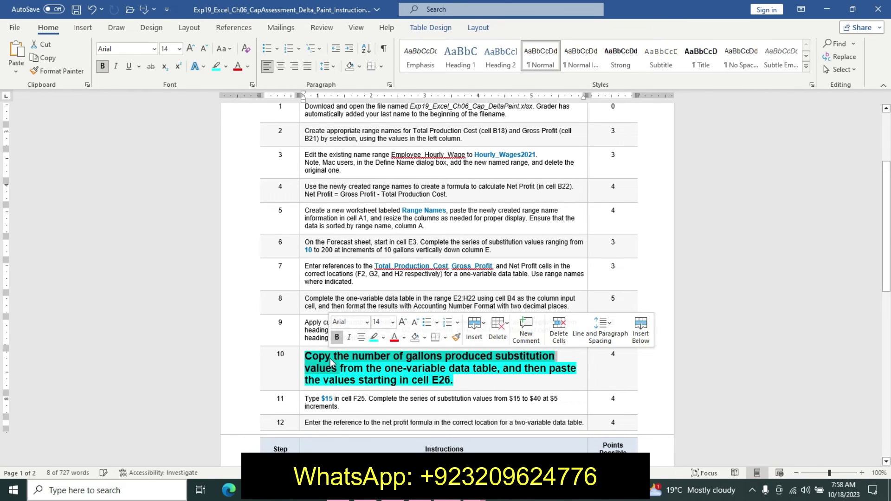
{"action": "left_click", "coordinate": [330, 357]}
{"action": "left_click_drag", "start_coordinate": [304, 356], "coordinate": [471, 379]}
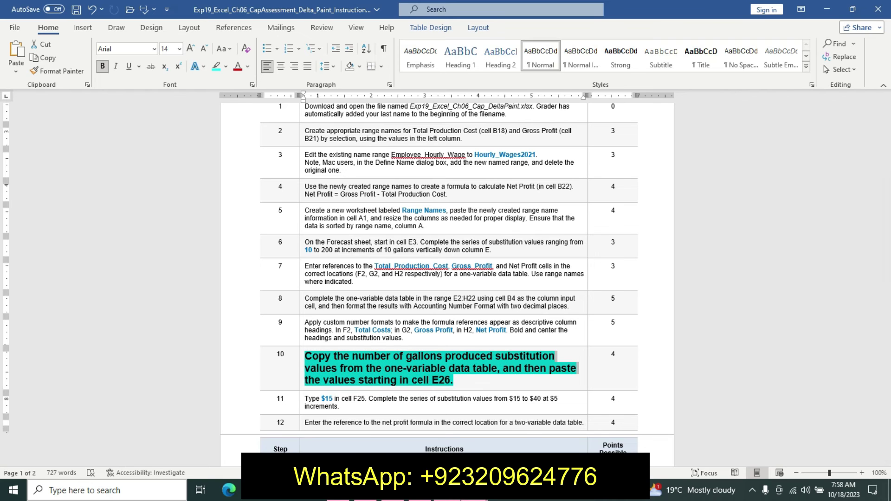
Bring the Delta Paint workbook forward and select the gallon values in column E.
{"action": "left_click", "coordinate": [476, 490]}
{"action": "left_click", "coordinate": [352, 405]}
{"action": "left_click_drag", "start_coordinate": [284, 160], "coordinate": [278, 372]}
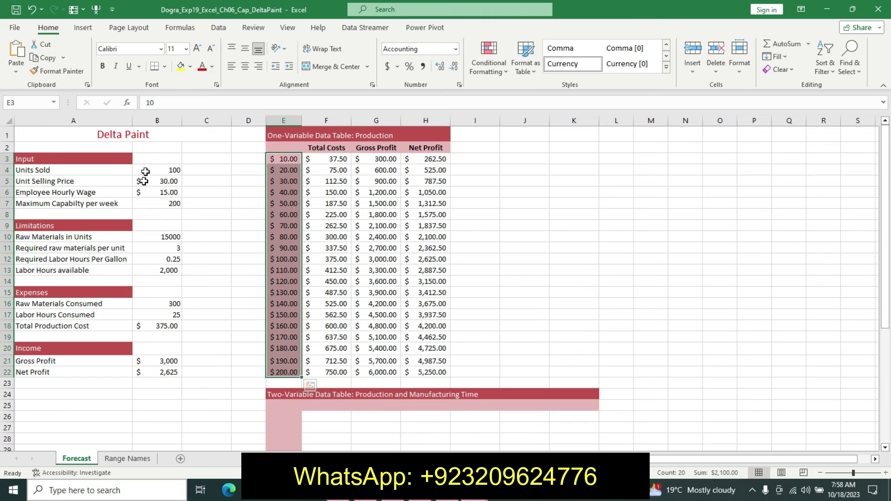
Copy the $10.00–$200.00 gallon values from E3:E22 into E26:E45.
{"action": "left_click", "coordinate": [48, 60]}
{"action": "left_click_drag", "start_coordinate": [885, 211], "coordinate": [887, 325]}
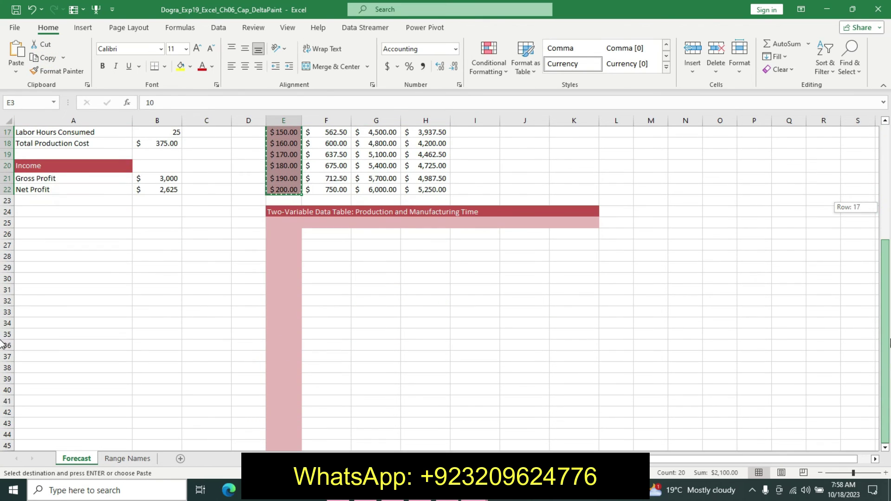
{"action": "mouse_move", "coordinate": [280, 232]}
{"action": "left_mouse_down"}
{"action": "mouse_move", "coordinate": [289, 415]}
{"action": "mouse_move", "coordinate": [286, 397]}
{"action": "left_mouse_up"}
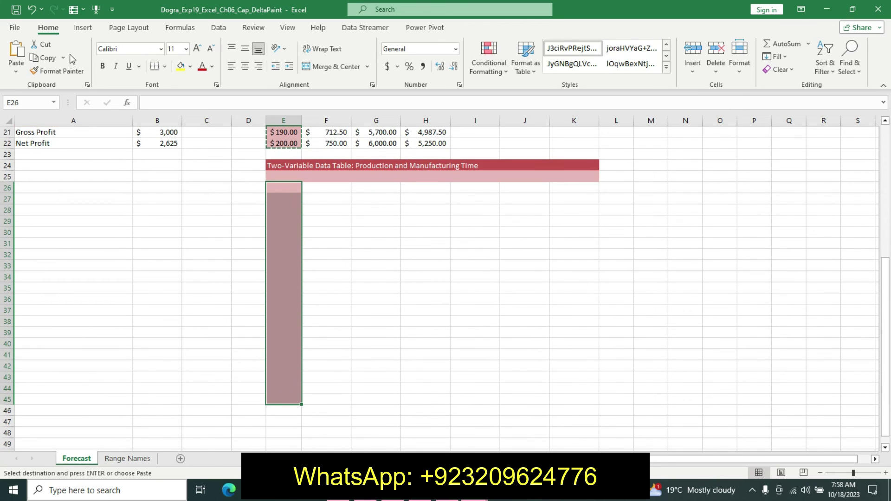
{"action": "left_click", "coordinate": [17, 52]}
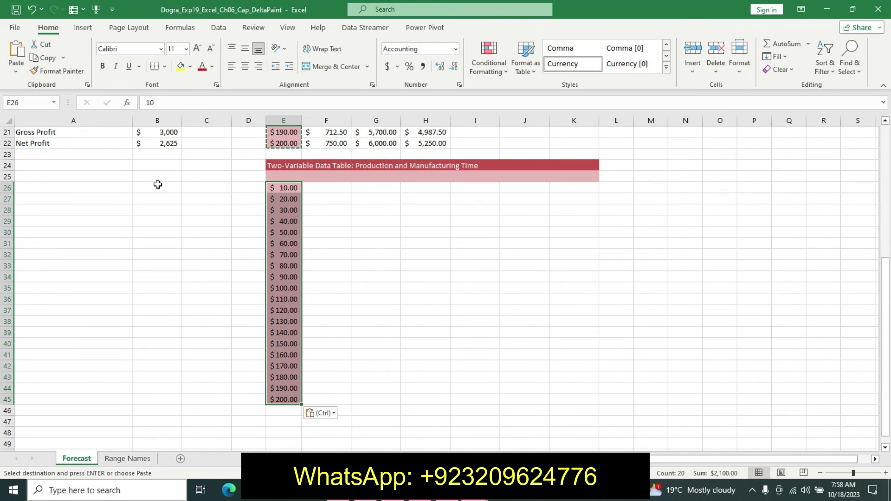
{"action": "key", "text": "Escape"}
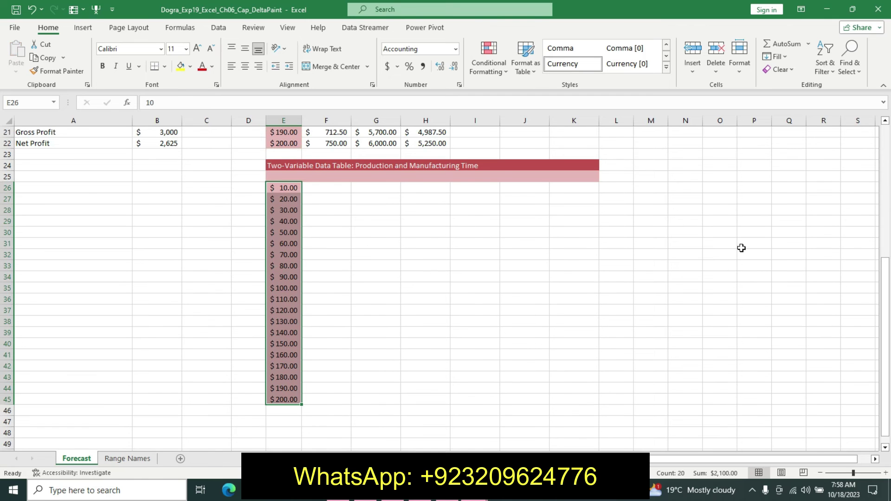
{"action": "mouse_move", "coordinate": [884, 321]}
{"action": "left_mouse_down"}
{"action": "mouse_move", "coordinate": [882, 305]}
{"action": "mouse_move", "coordinate": [882, 324]}
{"action": "left_mouse_up"}
Remove the highlight and bold from step 10 in the Word instructions.
{"action": "key", "text": "alt+Tab"}
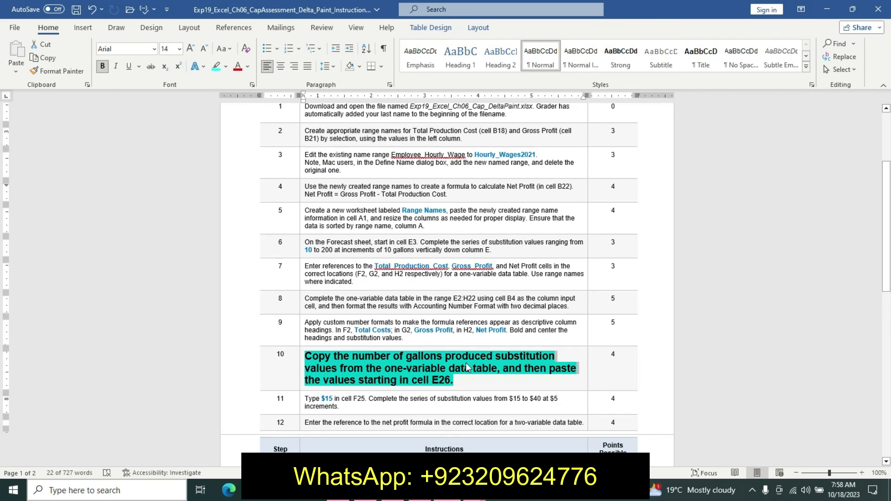
{"action": "key", "text": "ctrl+z"}
{"action": "key", "text": "ctrl+z"}
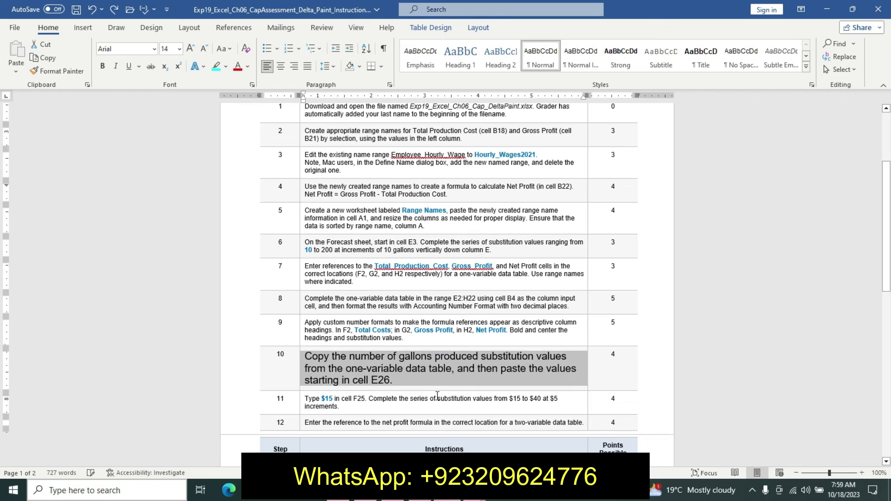
{"action": "key", "text": "ctrl+z"}
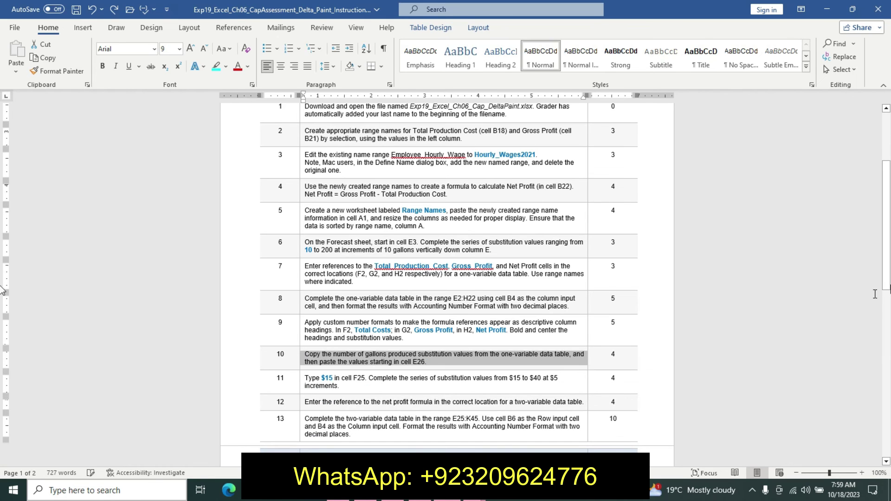
{"action": "left_click_drag", "start_coordinate": [887, 275], "coordinate": [887, 281]}
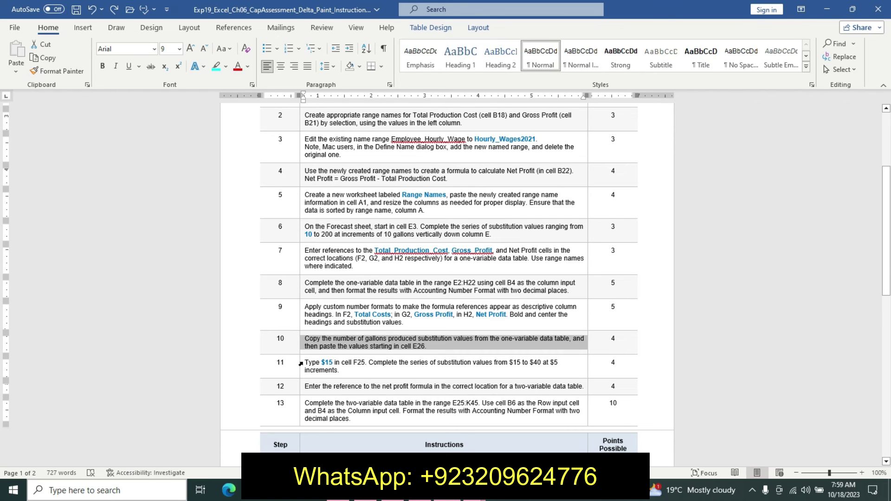
Format step 11's text as 14 pt bold with cyan highlight, then pick Excel cell F25.
{"action": "left_click", "coordinate": [298, 363]}
{"action": "left_click", "coordinate": [365, 328]}
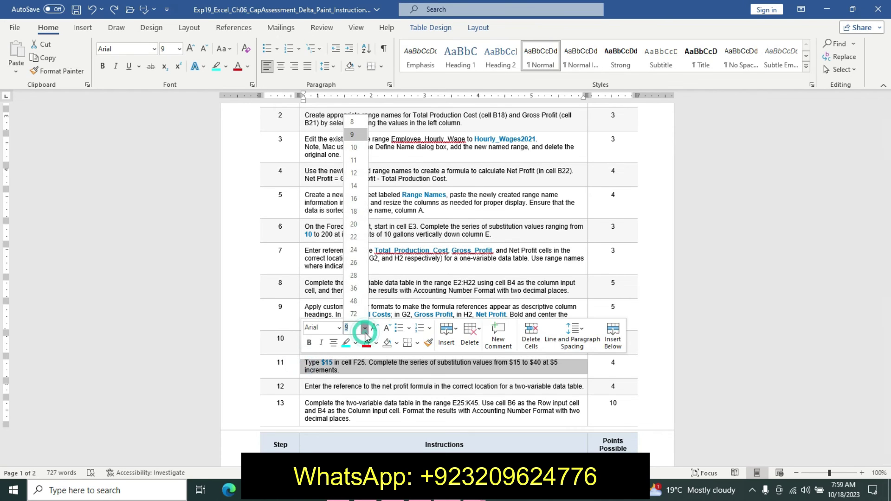
{"action": "left_click", "coordinate": [354, 185]}
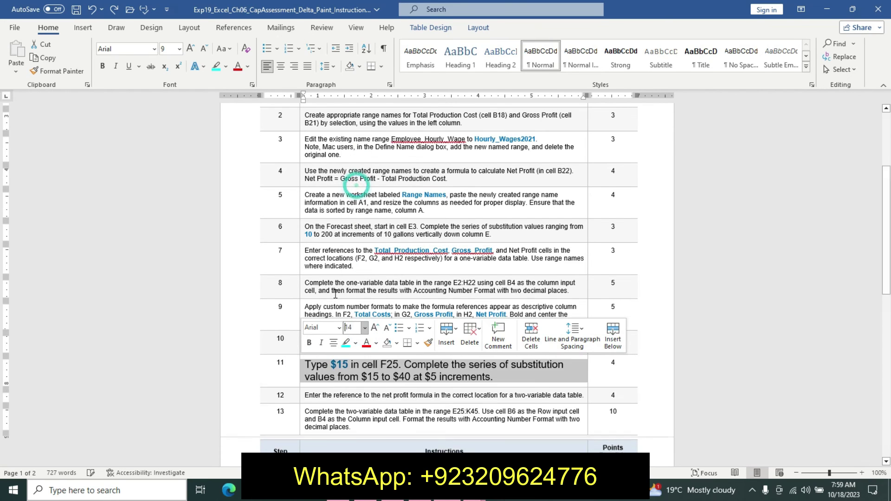
{"action": "left_click", "coordinate": [309, 343]}
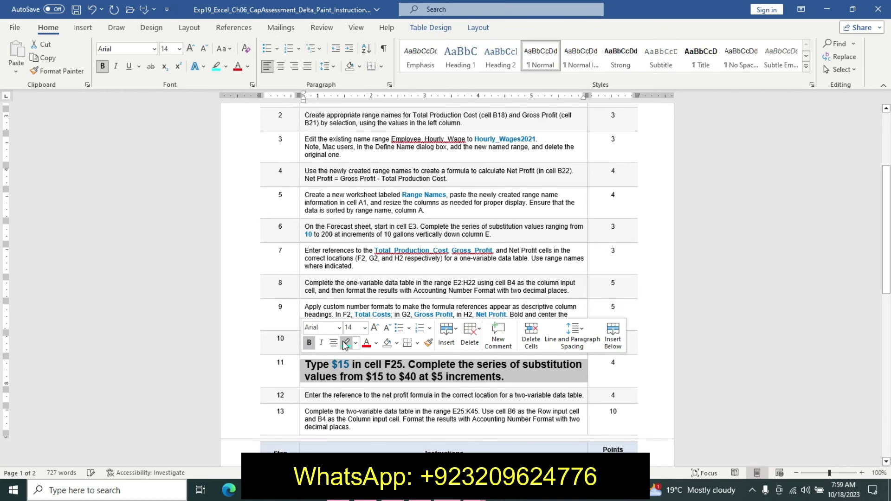
{"action": "left_click", "coordinate": [345, 342]}
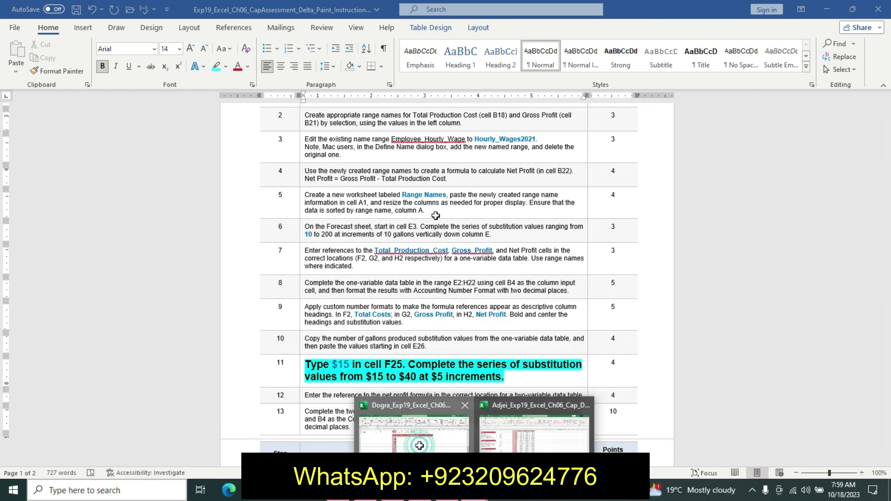
{"action": "mouse_move", "coordinate": [418, 490]}
{"action": "left_click", "coordinate": [411, 423]}
{"action": "left_click", "coordinate": [326, 176]}
Enter 15 in F25 and 20 in G25 as the series start.
{"action": "type", "text": "15"}
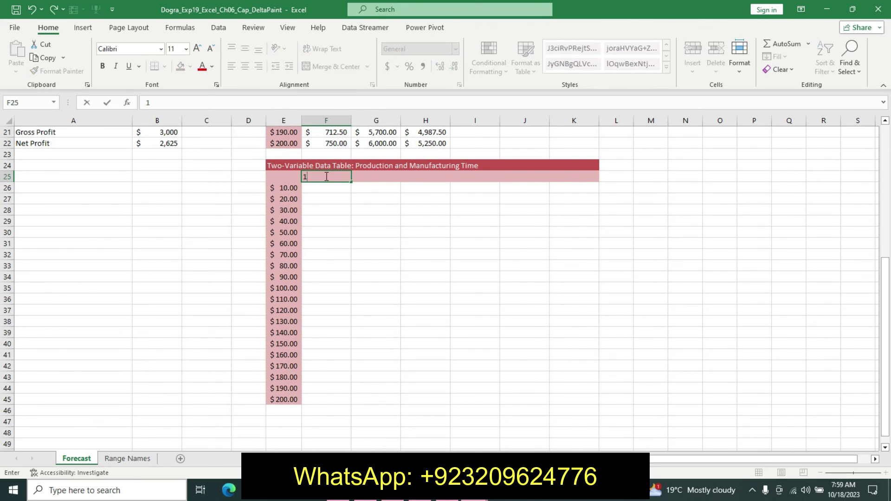
{"action": "left_click", "coordinate": [368, 181]}
{"action": "type", "text": "20"}
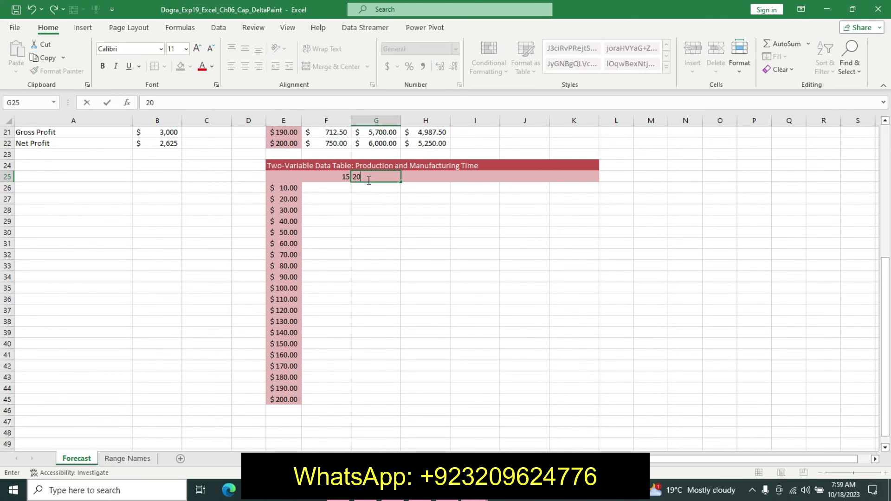
{"action": "left_click", "coordinate": [368, 180]}
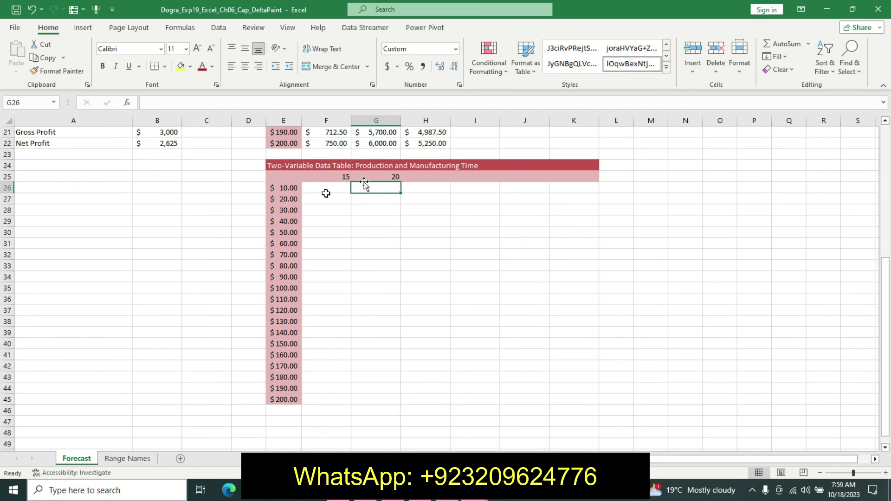
{"action": "left_click_drag", "start_coordinate": [342, 177], "coordinate": [576, 183]}
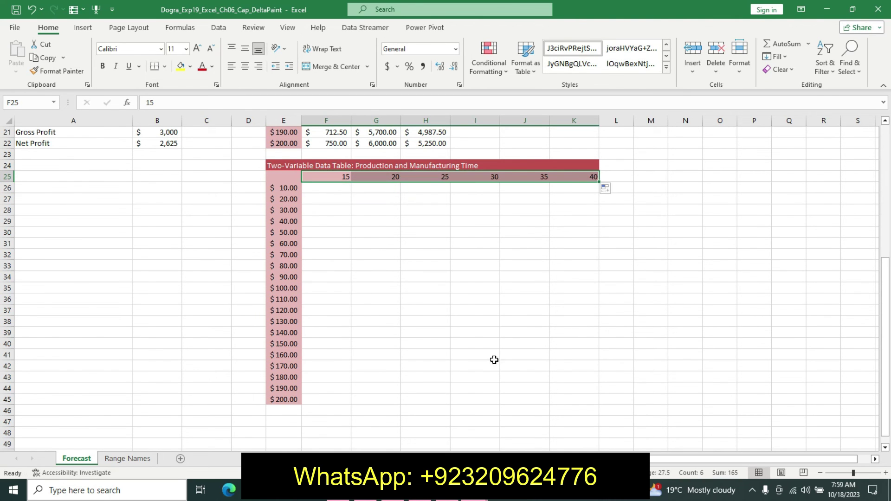
Add dollar signs so F25 and G25 read $15 and $20.
{"action": "left_click", "coordinate": [413, 490]}
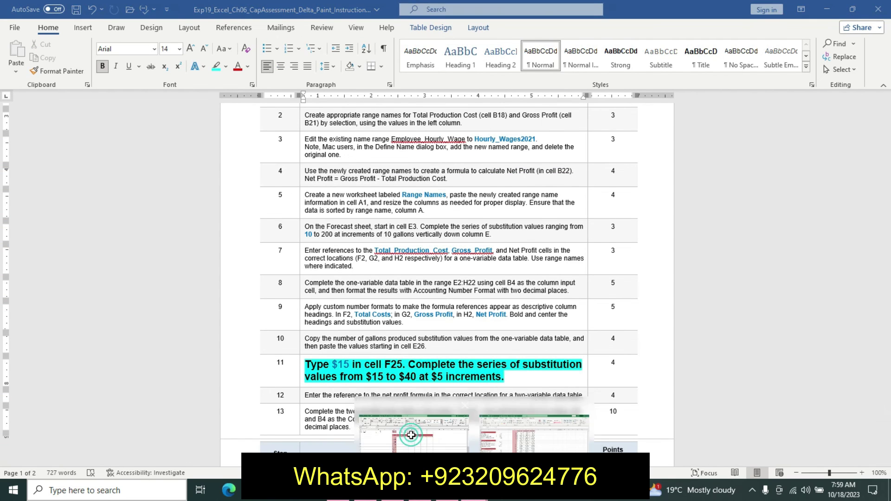
{"action": "left_click", "coordinate": [411, 434]}
{"action": "left_click", "coordinate": [338, 177]}
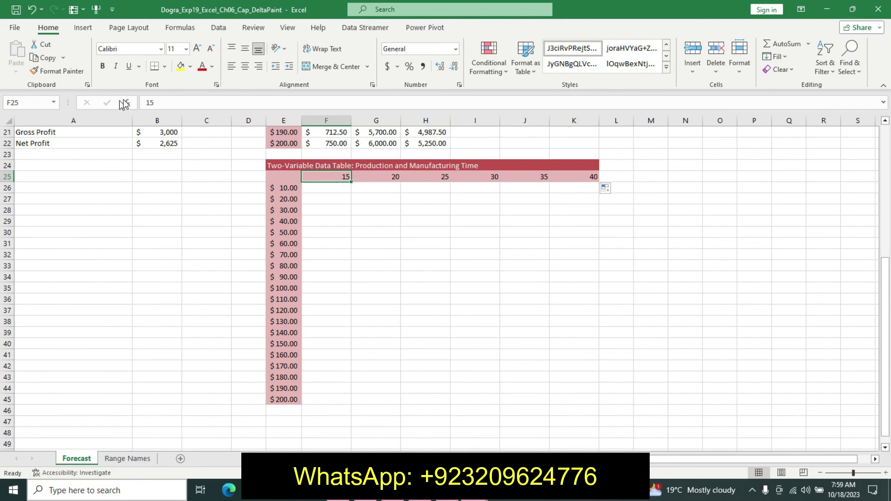
{"action": "left_click", "coordinate": [147, 101]}
{"action": "type", "text": "$"}
{"action": "left_click", "coordinate": [388, 180]}
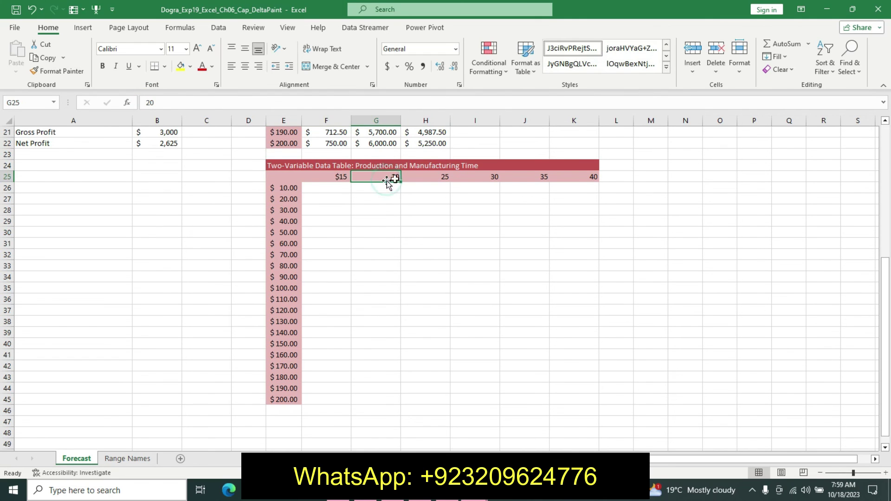
{"action": "left_click_drag", "start_coordinate": [388, 180], "coordinate": [378, 178]}
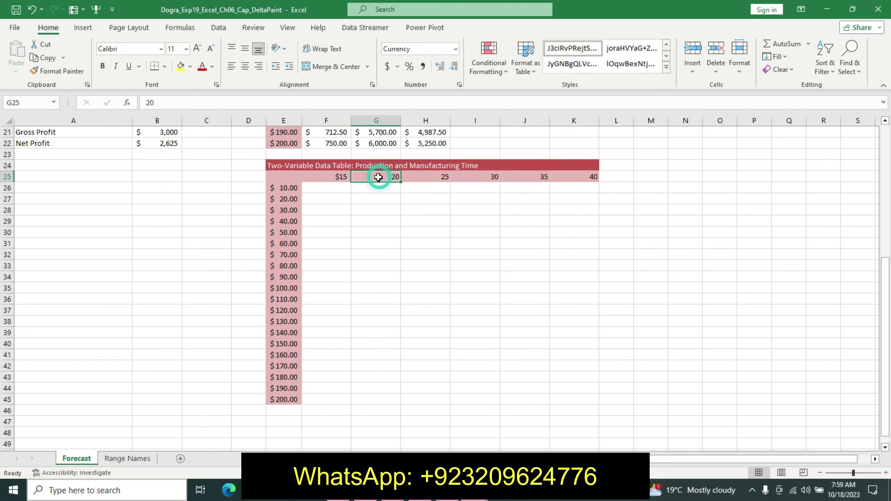
{"action": "left_click", "coordinate": [148, 102]}
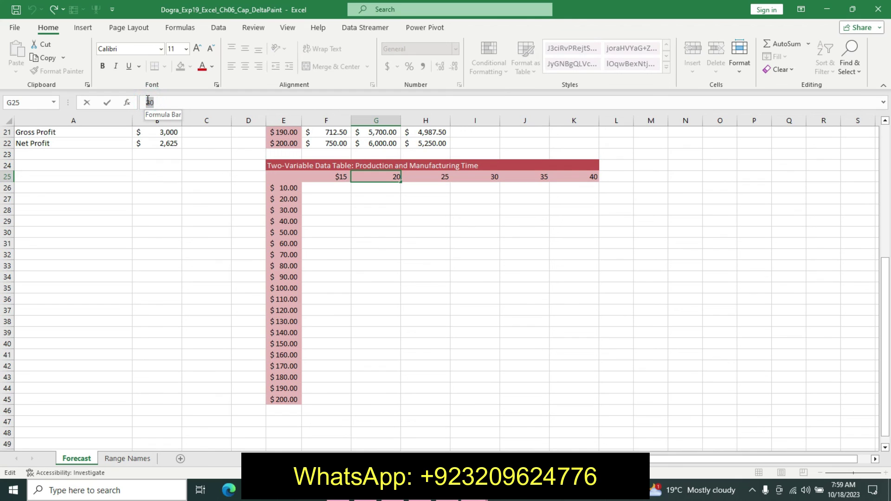
{"action": "left_click", "coordinate": [147, 101]}
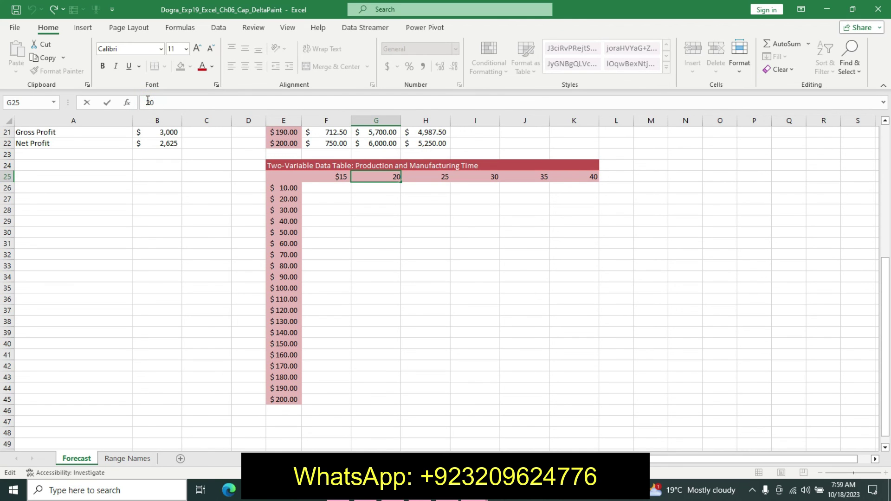
{"action": "type", "text": "$"}
{"action": "left_click", "coordinate": [340, 222]}
Clear the old H25:K25 values and fill the $15–$40 series through K25.
{"action": "mouse_move", "coordinate": [421, 176]}
{"action": "left_mouse_down"}
{"action": "mouse_move", "coordinate": [596, 177]}
{"action": "mouse_move", "coordinate": [410, 179]}
{"action": "left_mouse_up"}
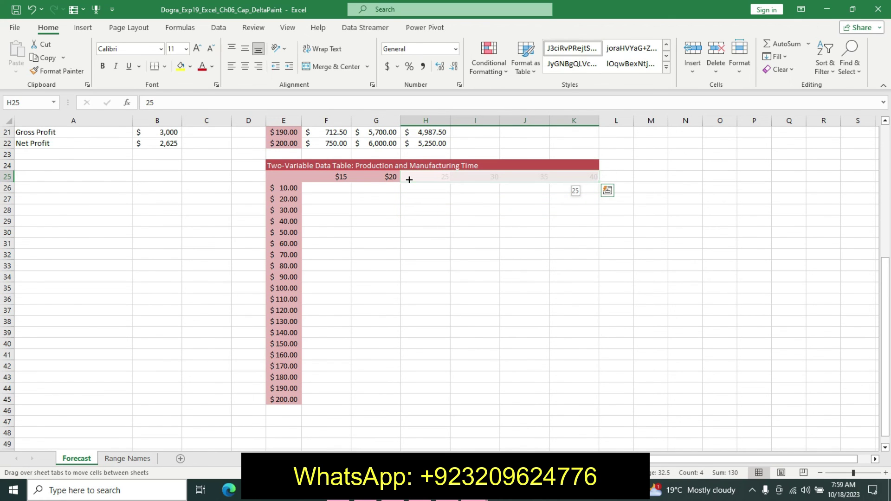
{"action": "left_click_drag", "start_coordinate": [402, 179], "coordinate": [398, 177]}
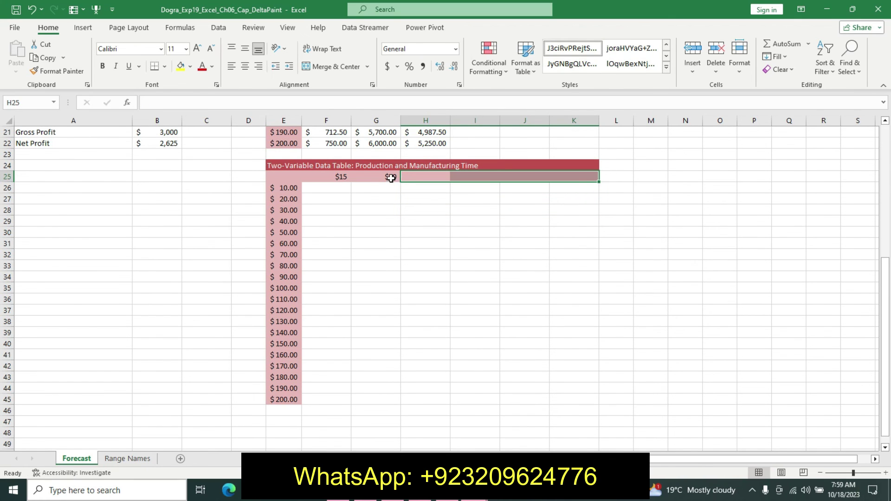
{"action": "left_click", "coordinate": [390, 177]}
{"action": "left_click_drag", "start_coordinate": [344, 177], "coordinate": [597, 182]}
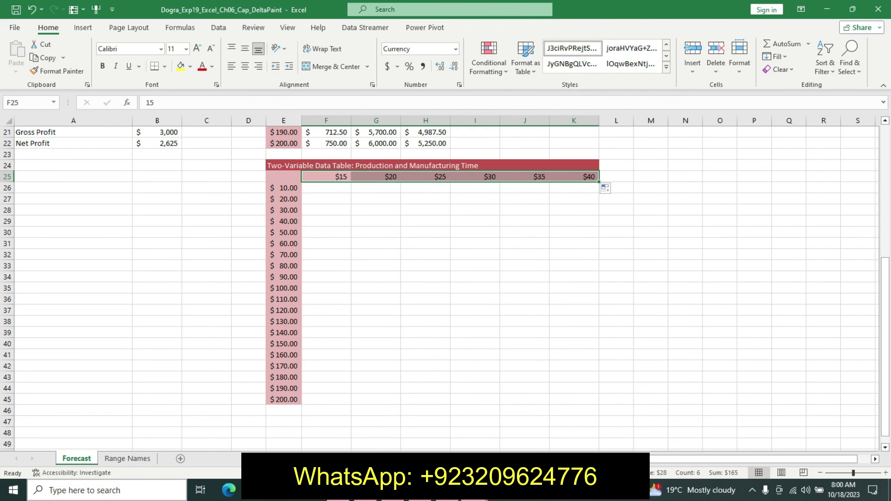
{"action": "left_click", "coordinate": [446, 498]}
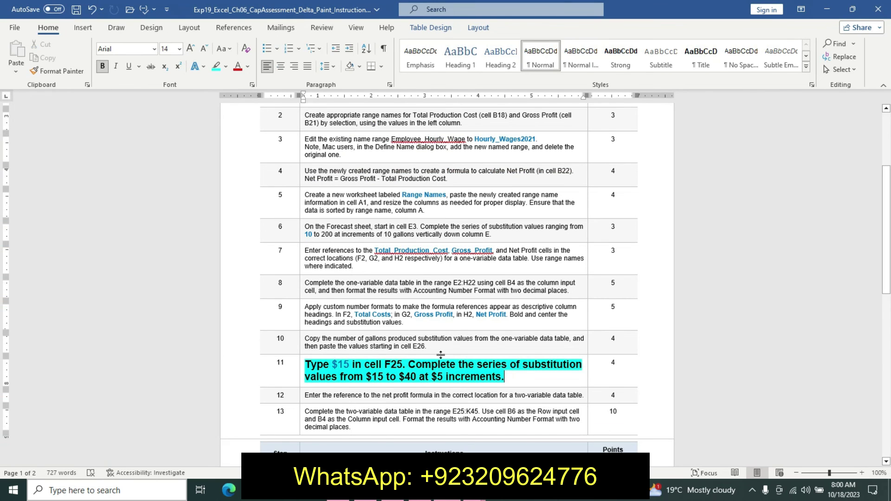
Return step 11 to plain 9 pt text and scroll Excel's Forecast sheet back to row 1.
{"action": "key", "text": "ctrl+z"}
{"action": "key", "text": "ctrl+z"}
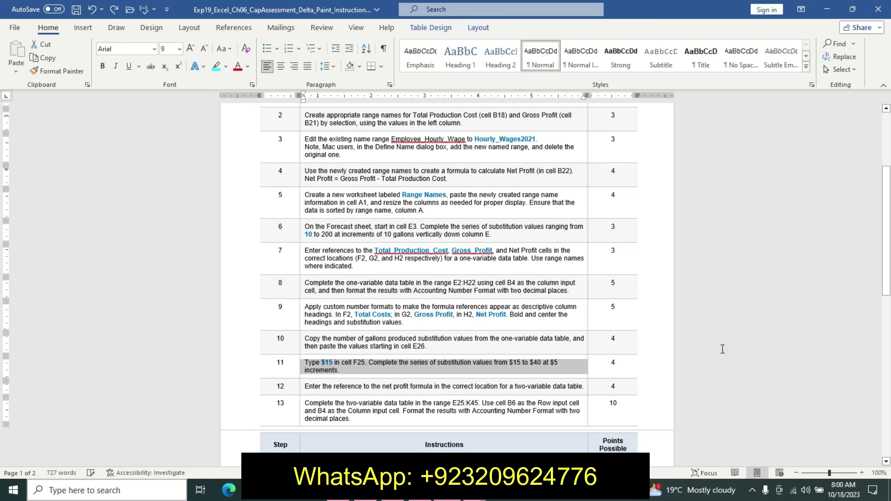
{"action": "left_click_drag", "start_coordinate": [885, 288], "coordinate": [885, 234]}
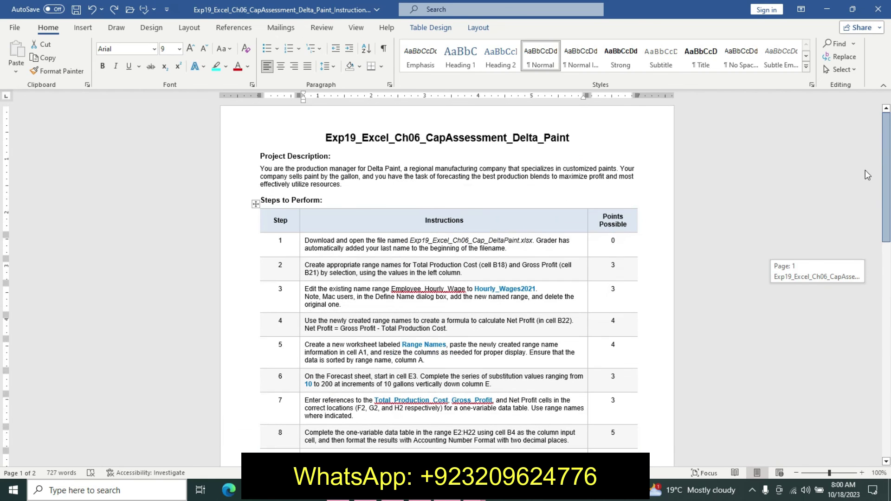
{"action": "left_click", "coordinate": [778, 321]}
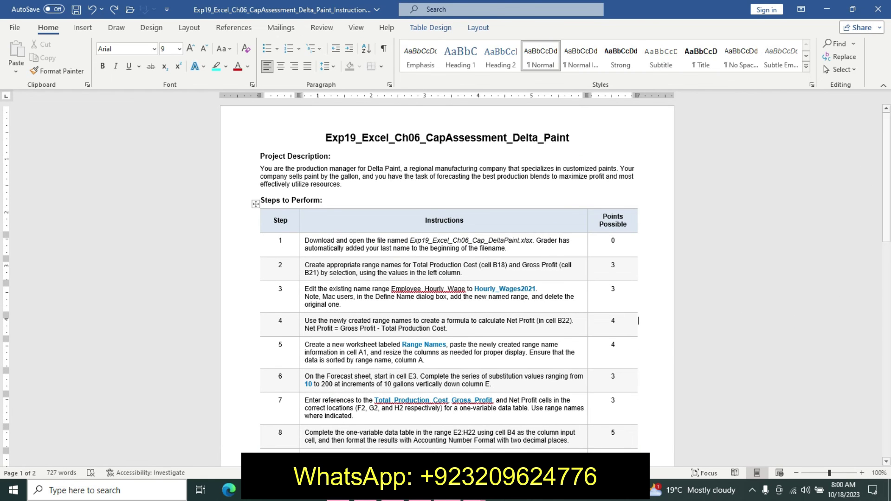
{"action": "left_click", "coordinate": [413, 424]}
{"action": "left_click", "coordinate": [356, 357]}
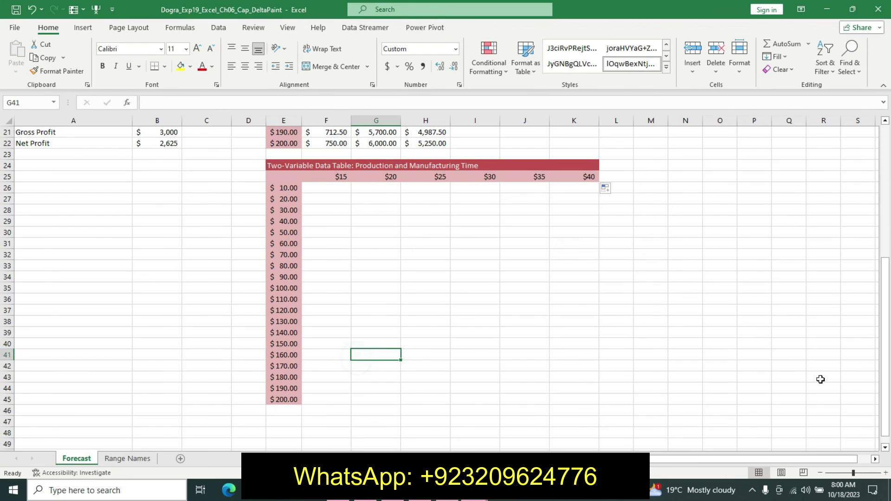
{"action": "left_click_drag", "start_coordinate": [884, 292], "coordinate": [875, 160]}
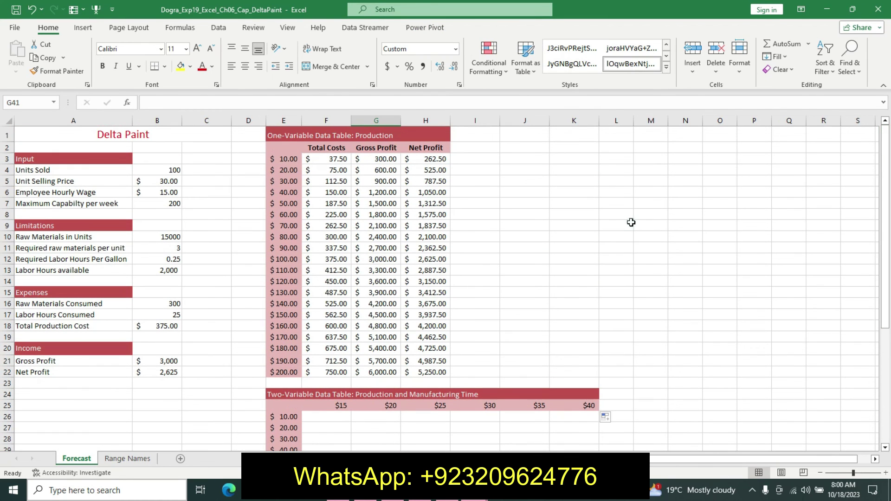
{"action": "left_click", "coordinate": [632, 224]}
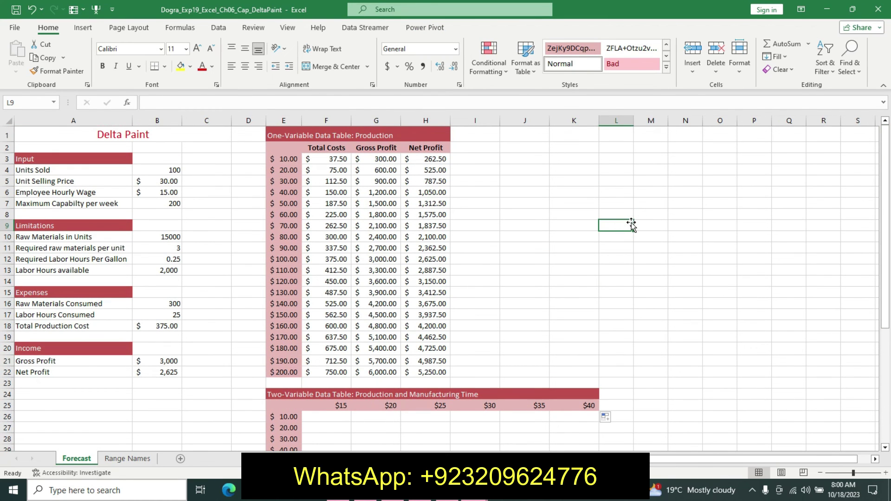